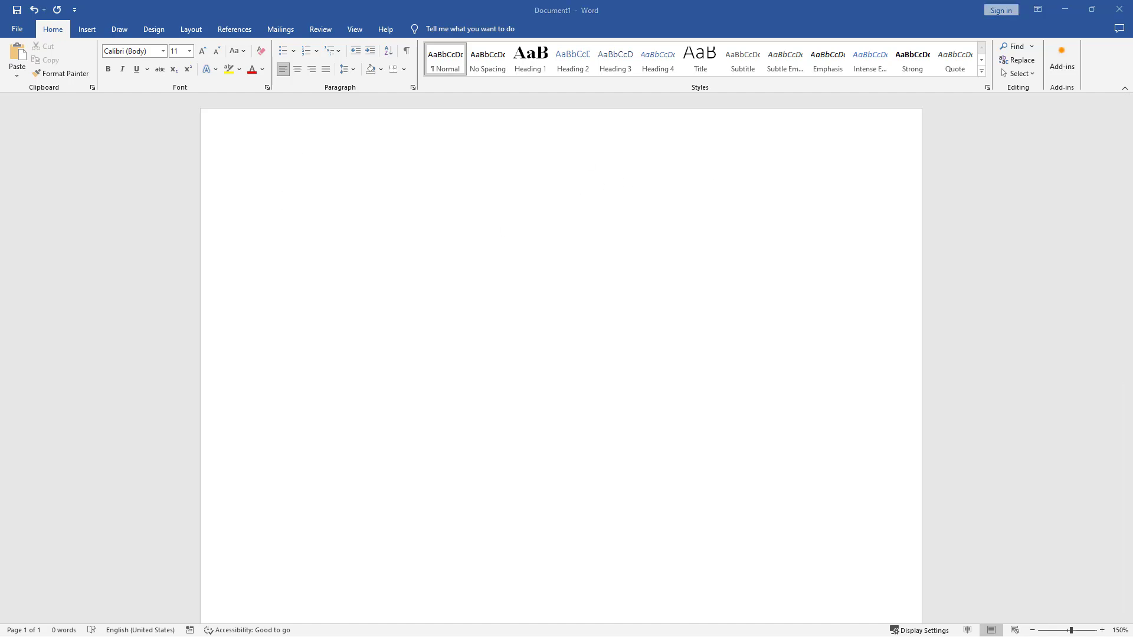
Step: Paste the article "Python – Django Girls – Introduction to Django – Video" into the blank document
left_click(374, 189)
key("ctrl+v")
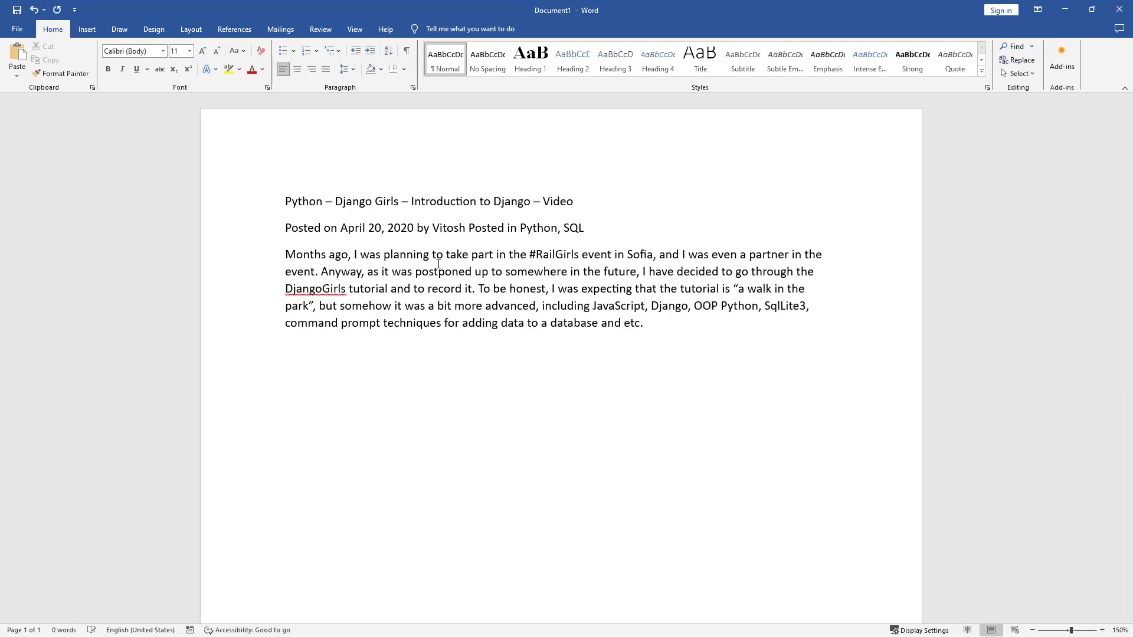
double_click(400, 228)
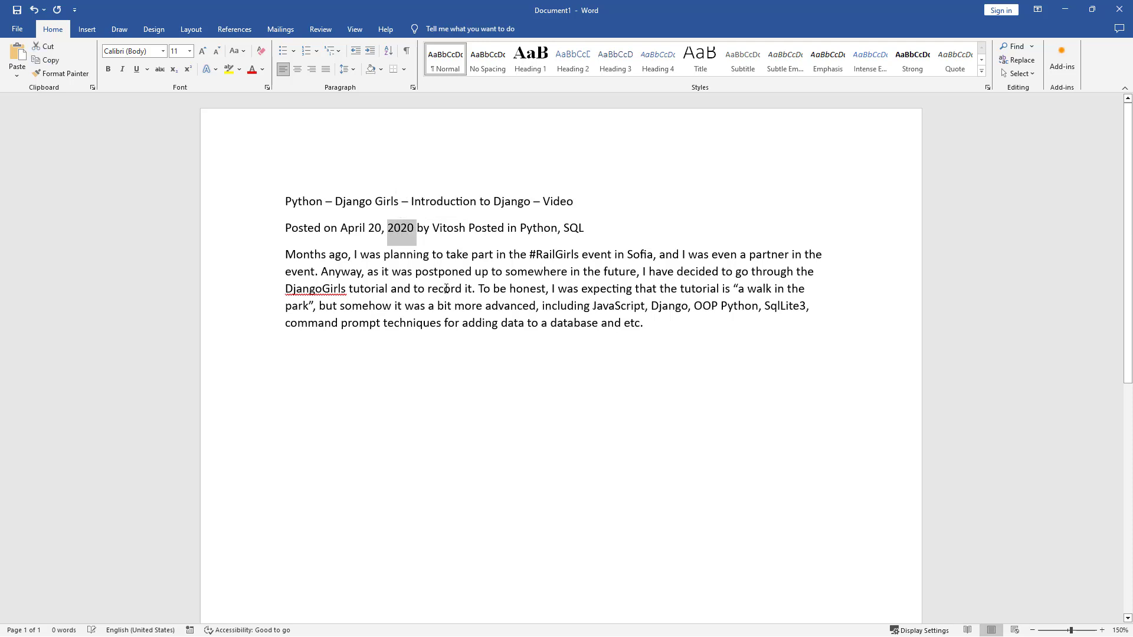
key("alt+Tab")
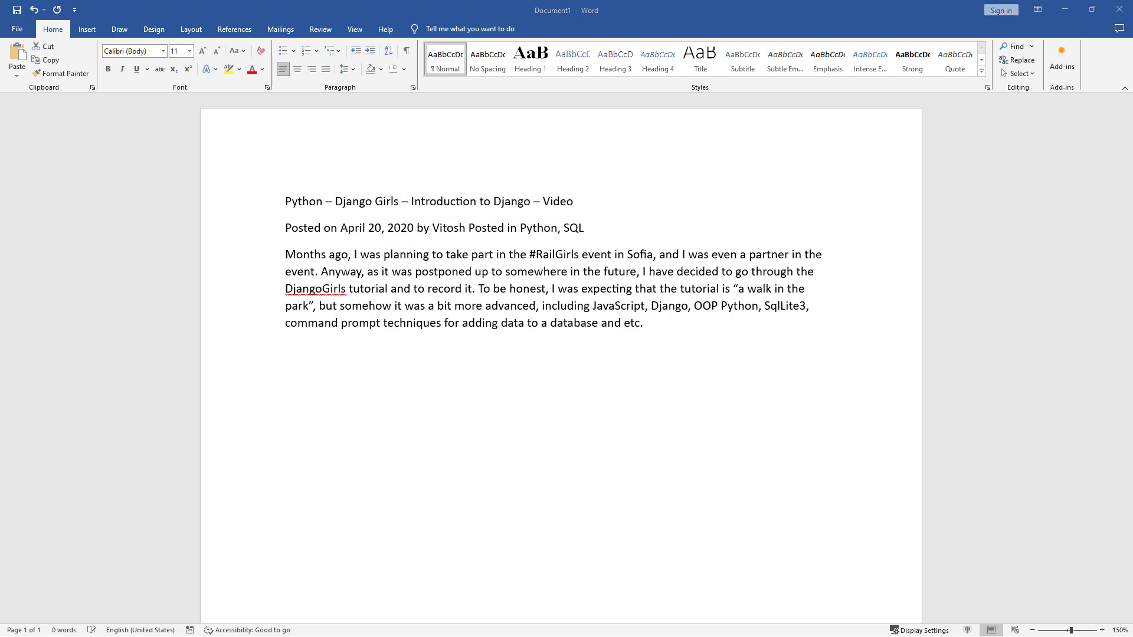
Step: Add the article "VBA – Access – Export a table in HTML and other tricks" below the Django article
key("alt+Tab")
left_click(628, 374)
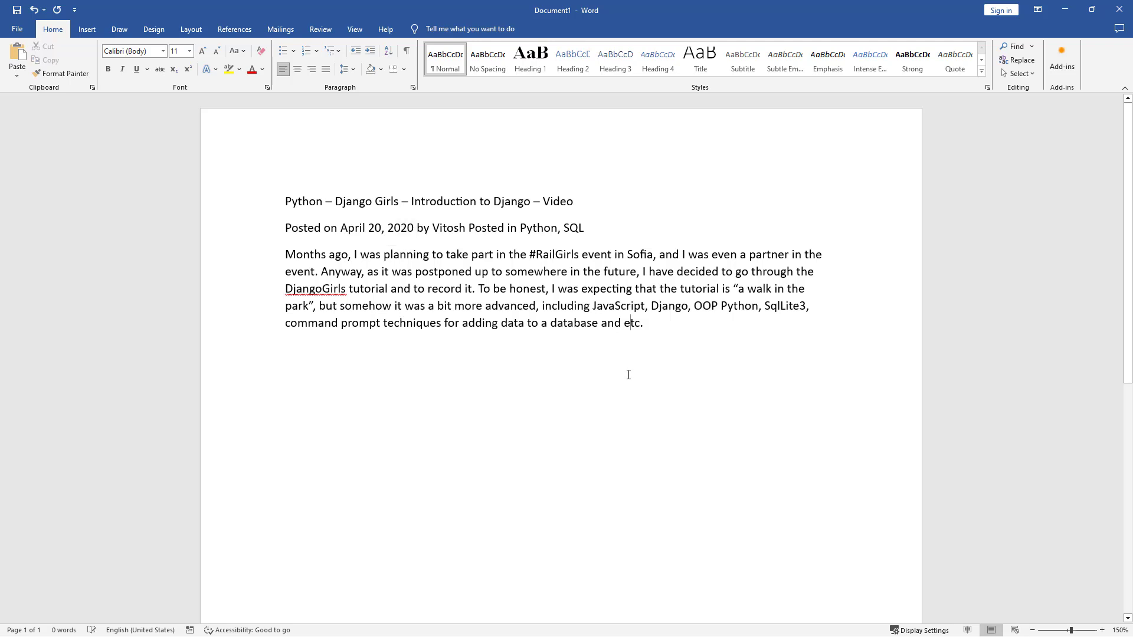
type("VBA – Access – Export a table in HTML and other tricks Posted on March 10, 2014 by Vitosh Posted in VBA \\ Excel After showing some tricks for VBA MS Access, I have decided to go back to the field again to find a way to export a table in HTML format. Actually, VBA and Microsoft have taken care of the issue (no irony here) and have provided a cool feature exactly for this. Pretty much, the code is one line only and looks like this: Furthermore, the \"TRUE\" at the end of the second line means that the table is going to be opened in the default browser. So, I took some Access tables from other examples and I have decided to make it a little more interesting. The table I used is this one: After running this one line code, in HTML it looks like this: And in order to make the whole article better, I have decided to associate the command to a button, thus making some kind of user friendly MS Access application. The user friendly application has two more options – it selects some football teams, established after 1940 and it also selects a team called \"Beroe\". So, considering that 3 small macros is enough for today I have decided to write them down here. This is how the user friendly MS Access looks.")
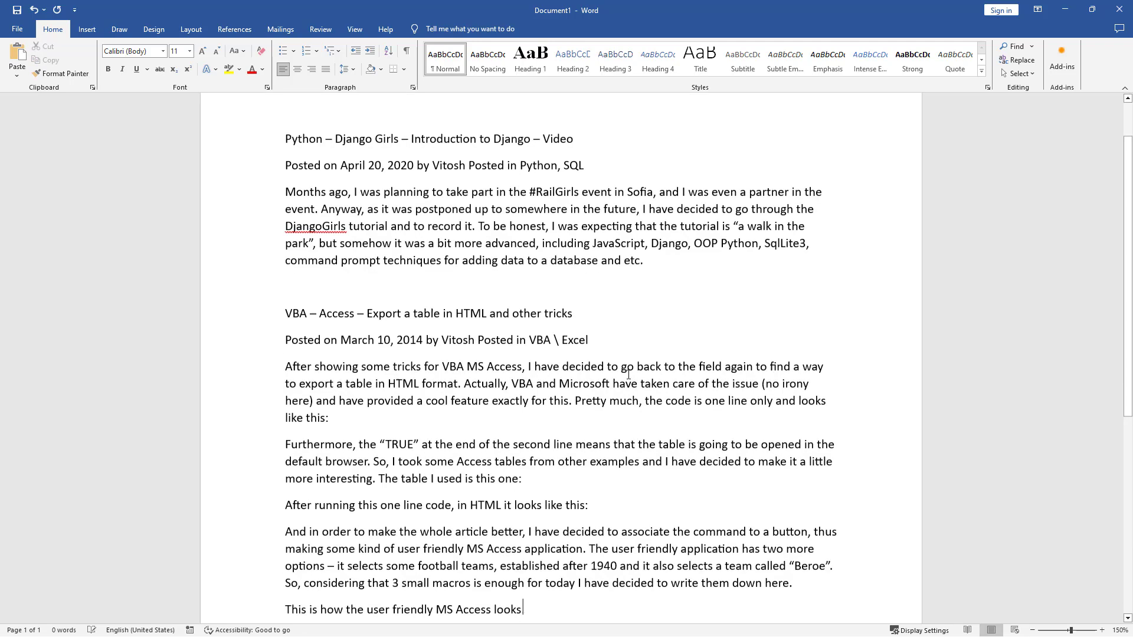
double_click(415, 318)
key("alt+Tab")
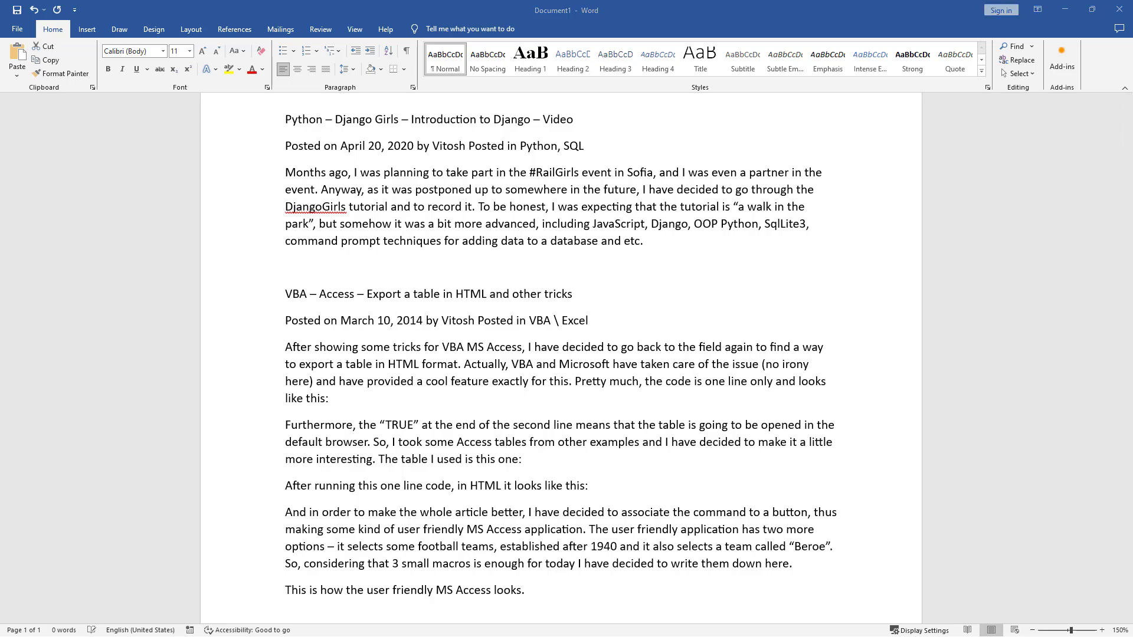
Step: Paste the article "Book Review – Expert Scripting and Automation for SQL Server DBAs" below the VBA Access article
scroll(561, 471, "down", 3)
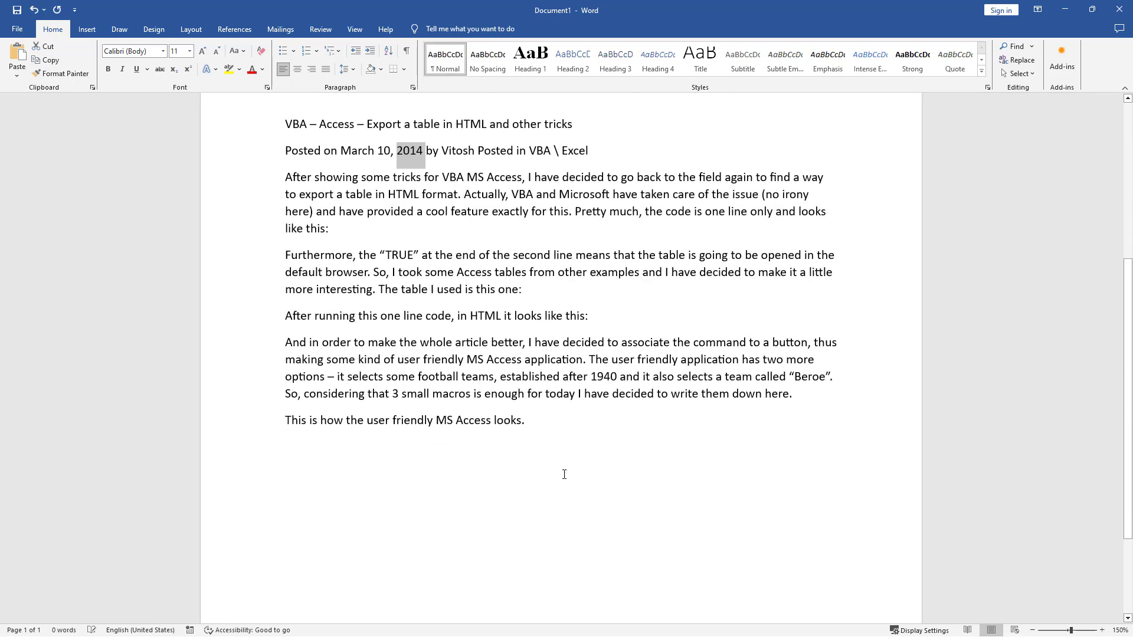
left_click(612, 458)
key("ctrl+v")
scroll(407, 321, "up", 4)
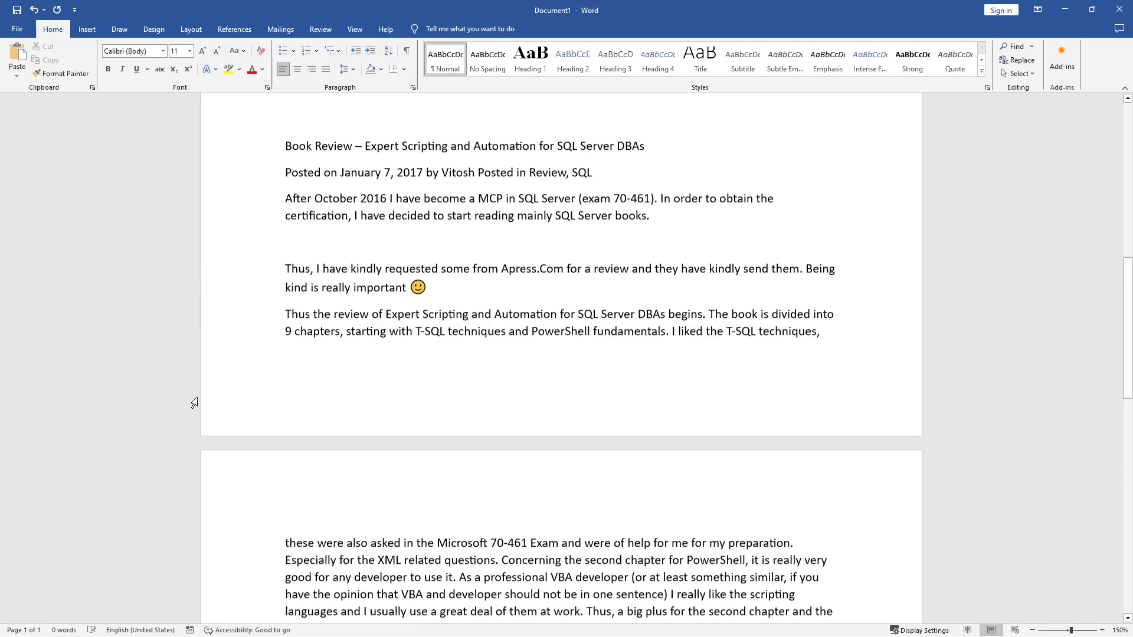
double_click(405, 292)
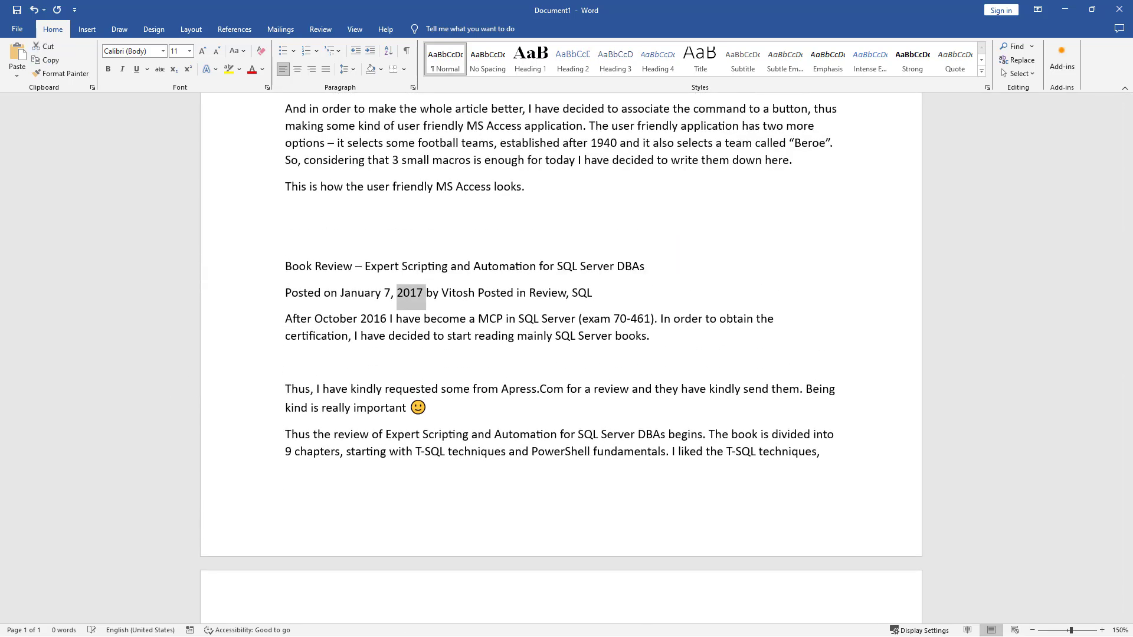
key("alt+Tab")
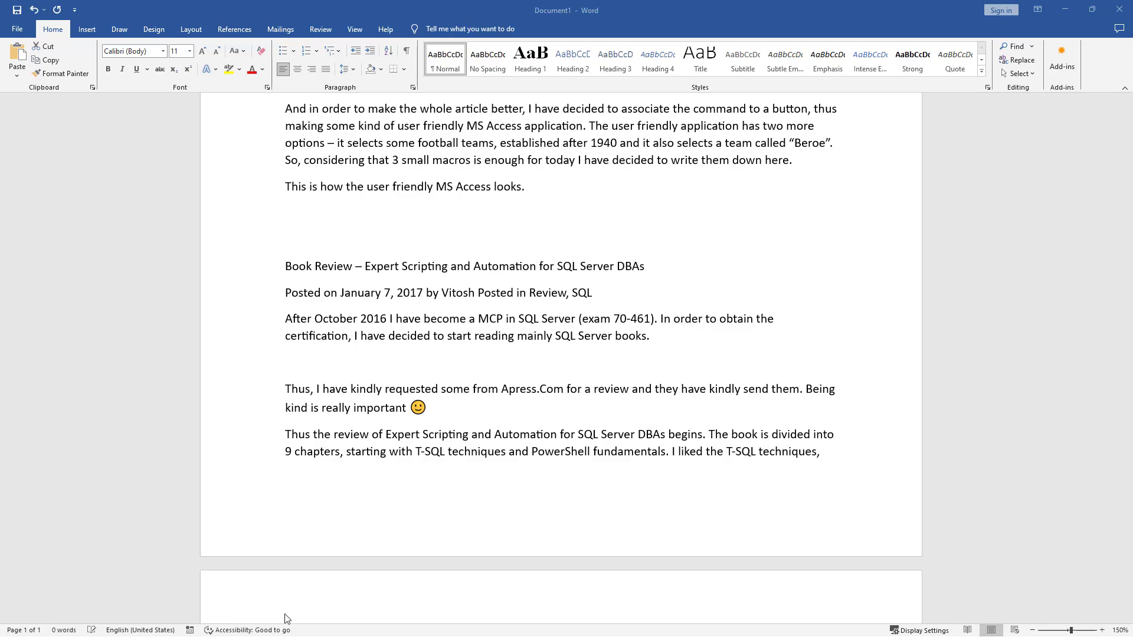
Step: Add the article about PHP and a MySQL languages table at the end of the document, below the book review
key("alt+Tab")
scroll(349, 519, "down", 20)
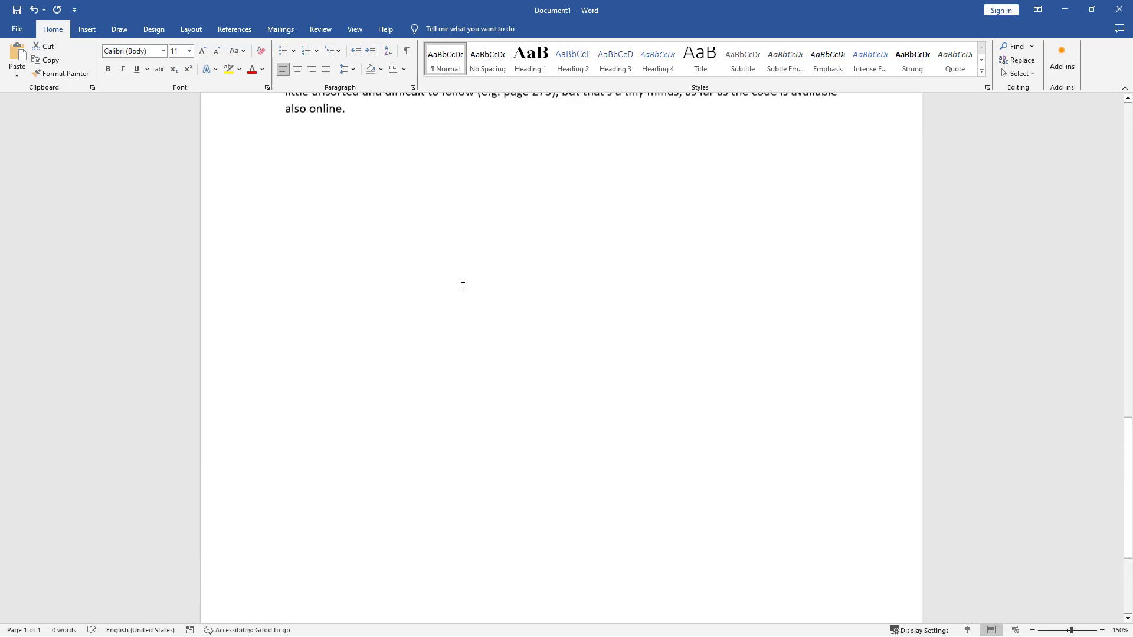
scroll(463, 287, "up", 2)
left_click(440, 210)
key("Return")
key("Return")
scroll(440, 211, "up", 15)
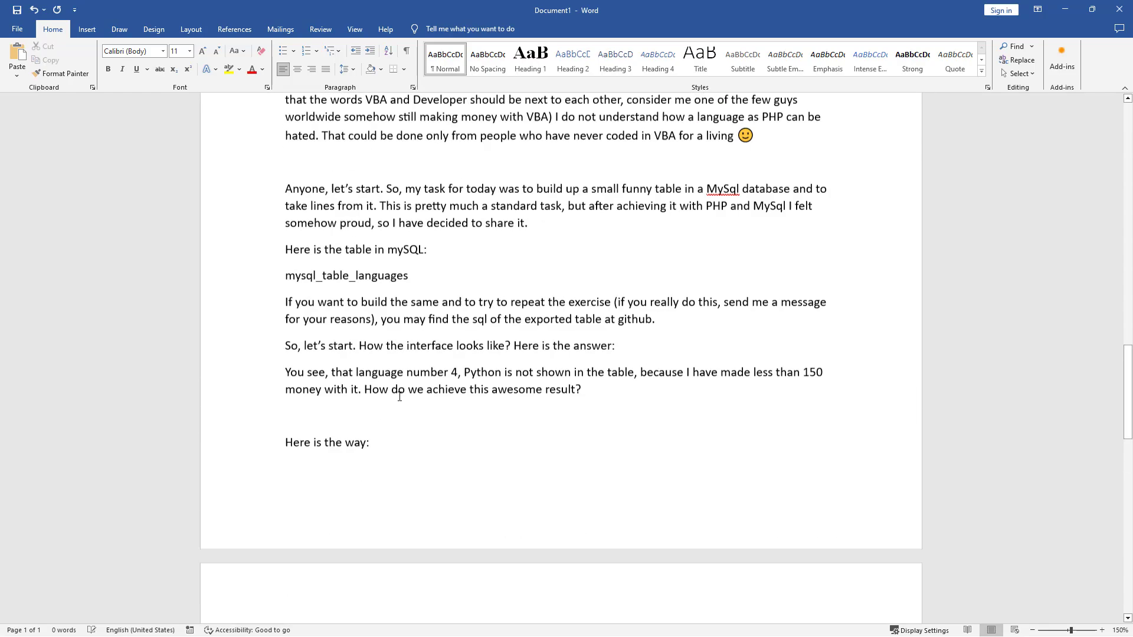
Step: Insert an empty paragraph above the first article's title and give it the Heading 1 style
scroll(400, 397, "up", 15)
left_click(233, 195)
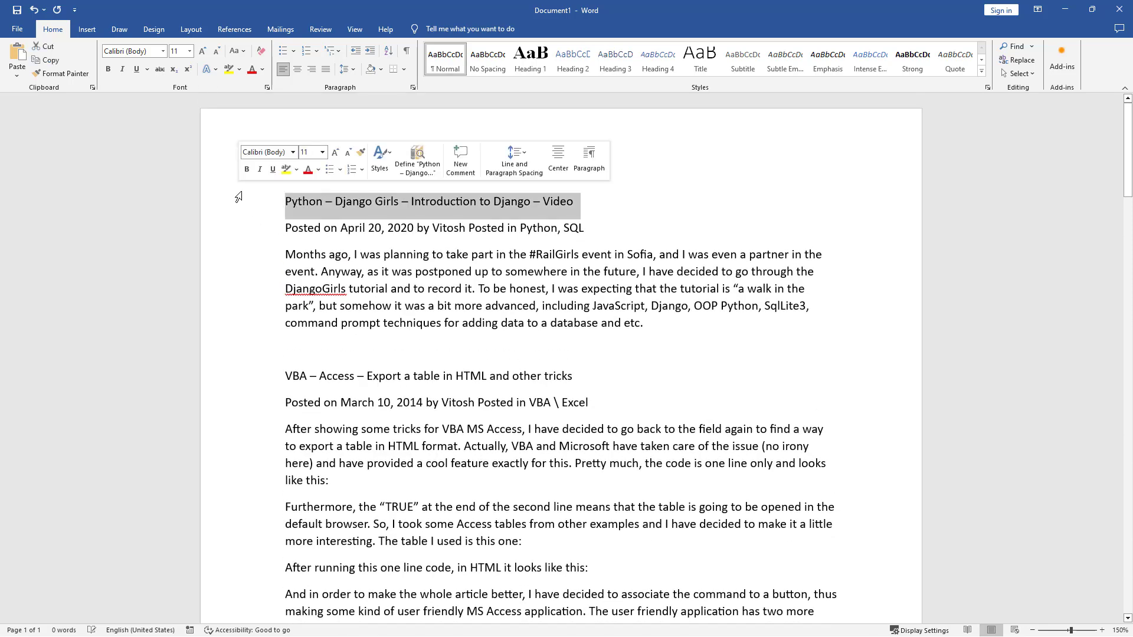
left_click(287, 206)
key("Return")
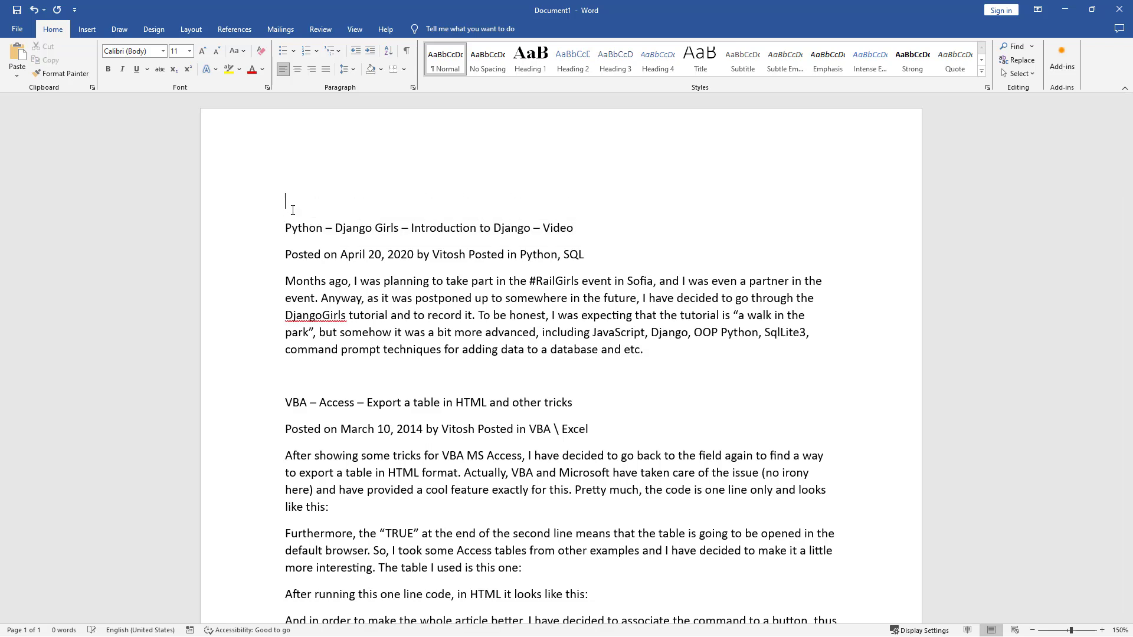
key("ctrl+alt+1")
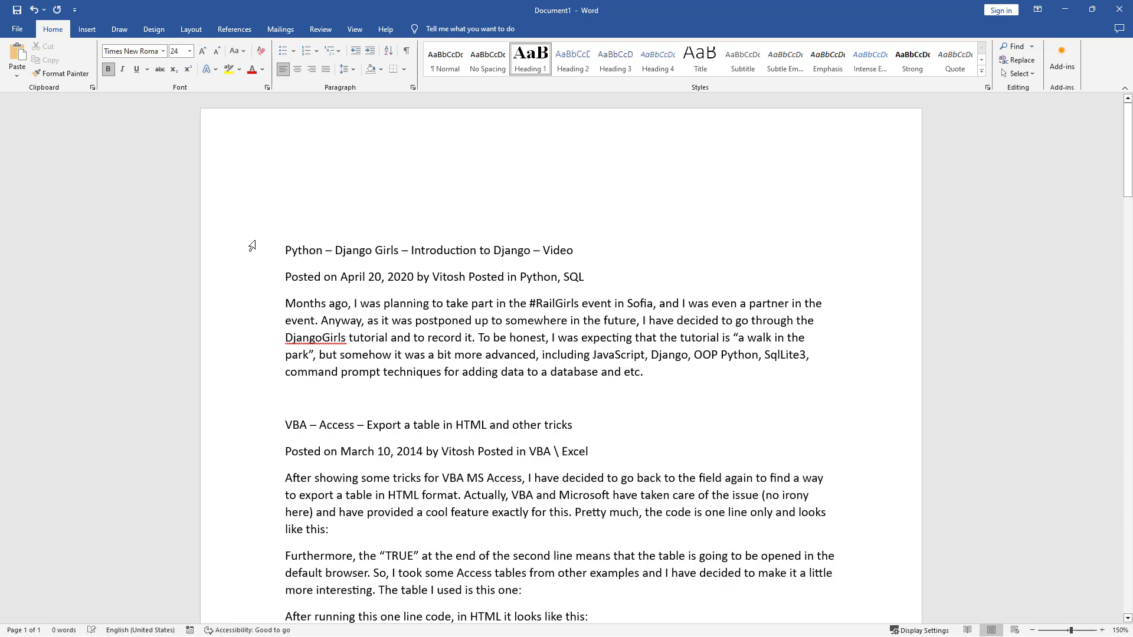
Step: Write "Create Table of Contents Automatically in MS Word" in the empty heading paragraph above the first article
type("Creat")
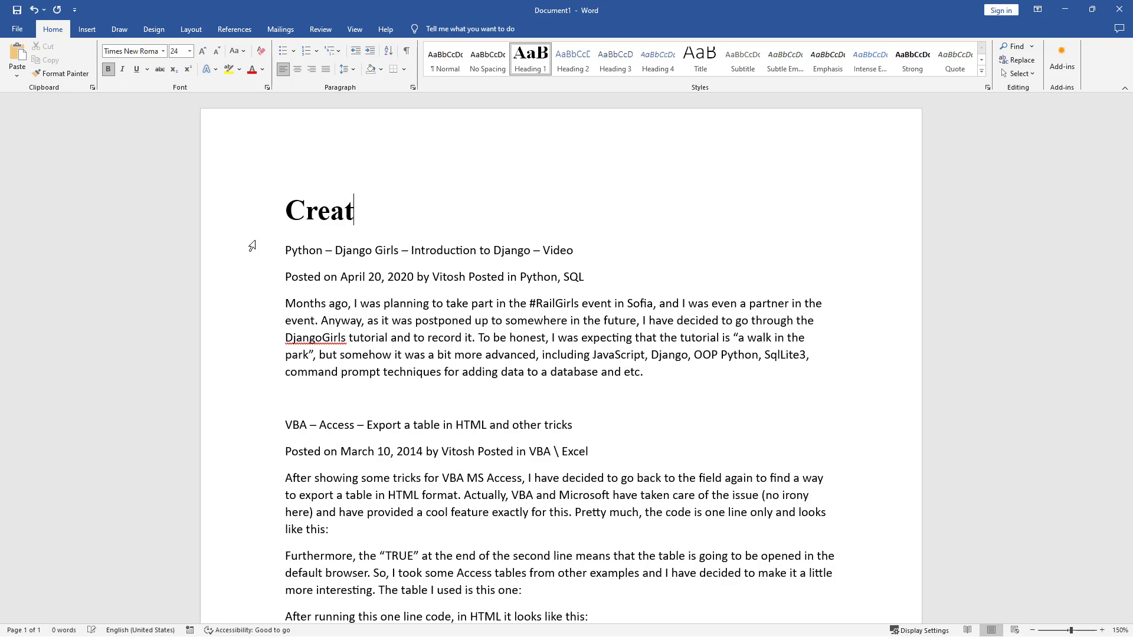
type("e TAble of ")
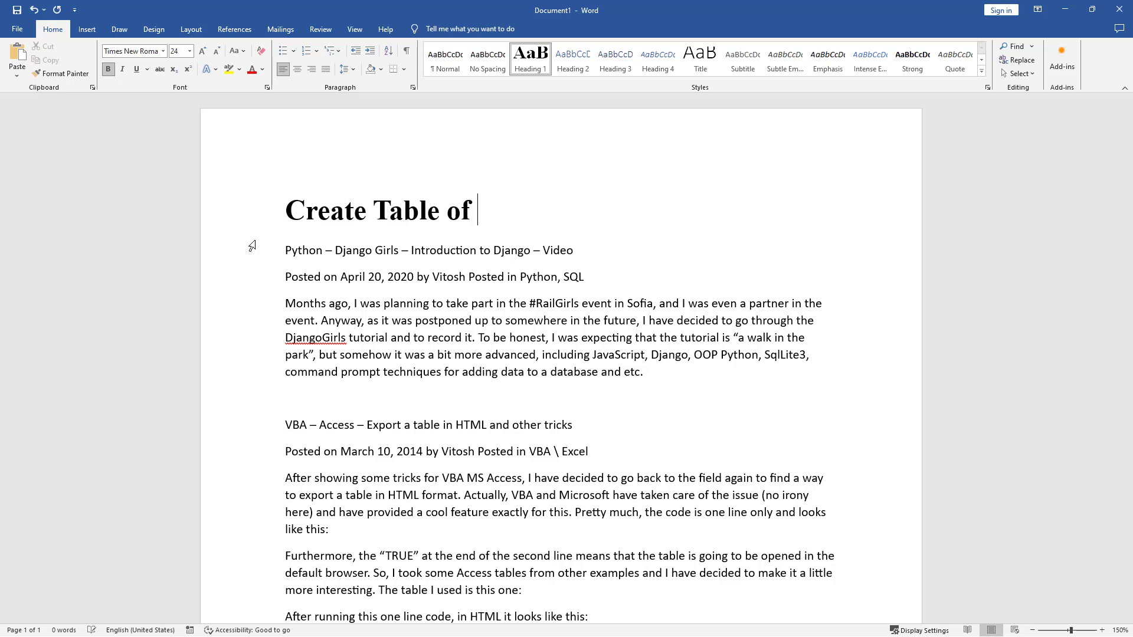
type("Contents a")
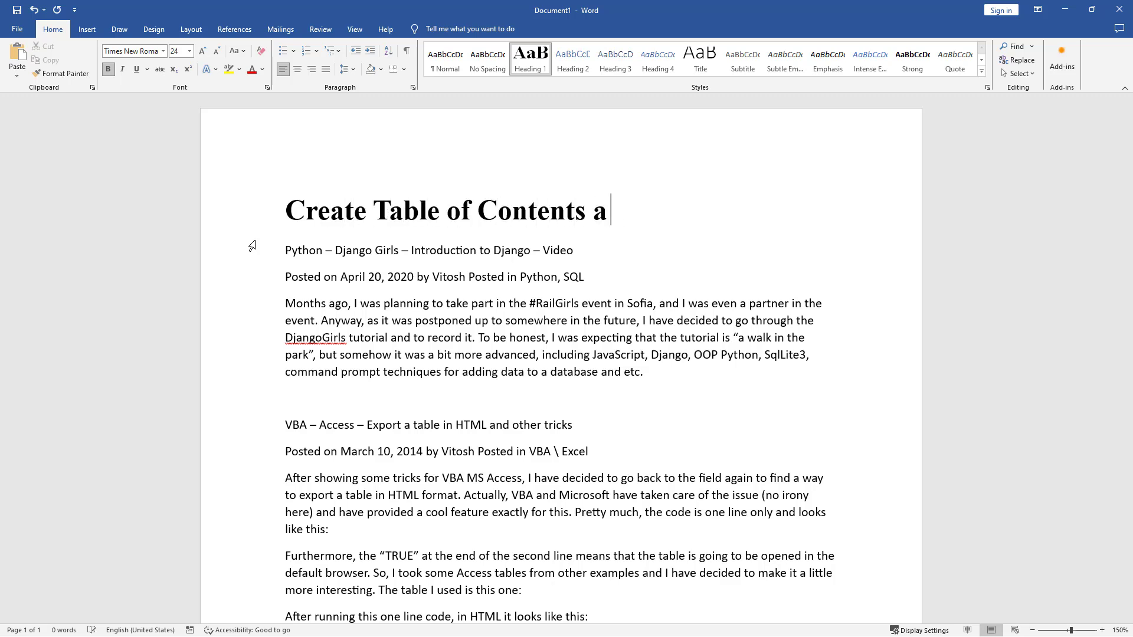
key("BackSpace")
type("Automati")
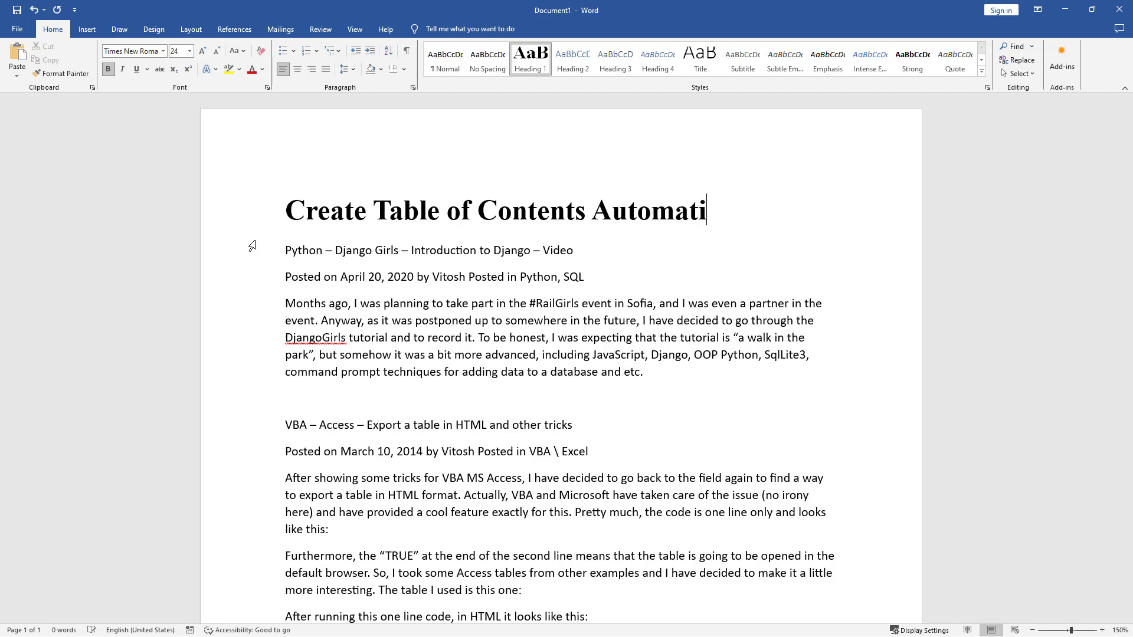
type("cally in MS")
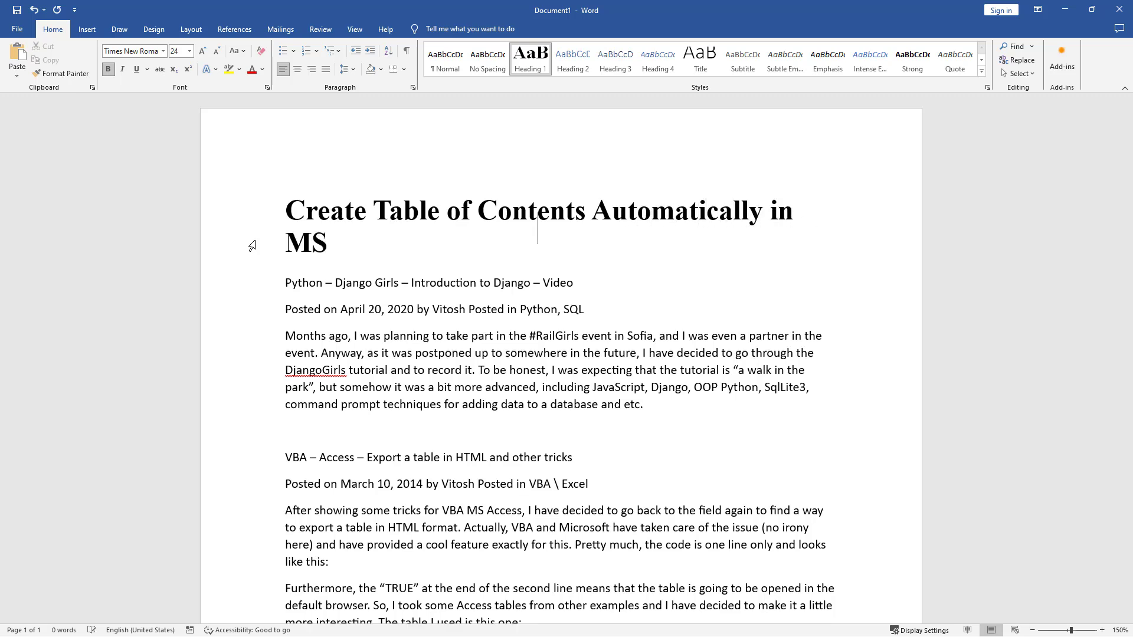
type(" Word")
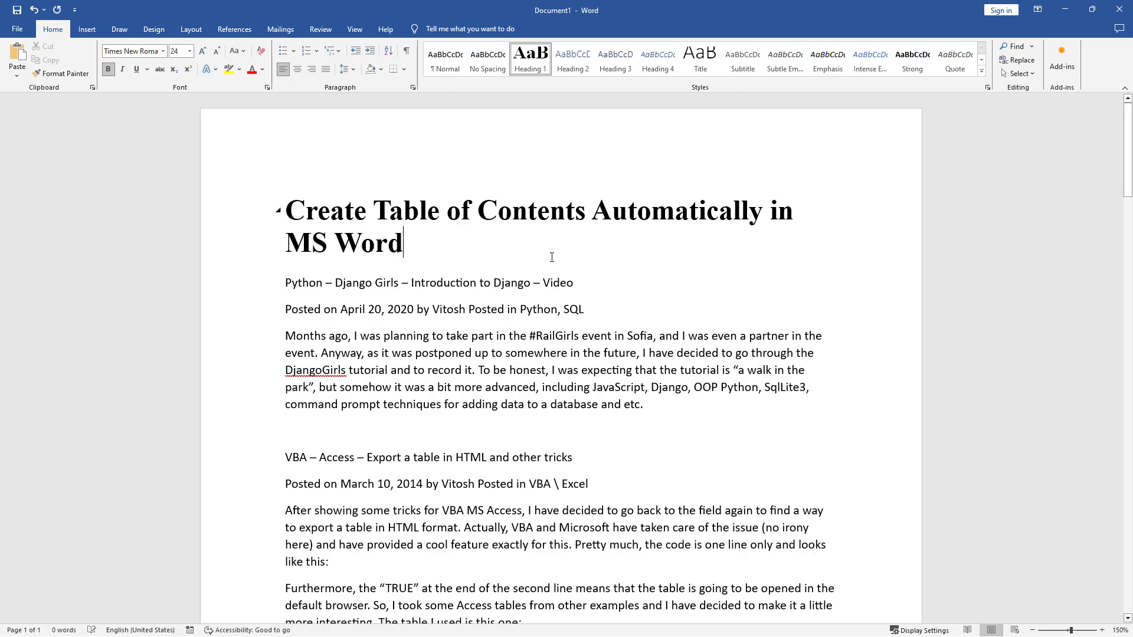
Step: Apply the Title style to the line "Create Table of Contents Automatically in MS Word"
left_click(253, 289)
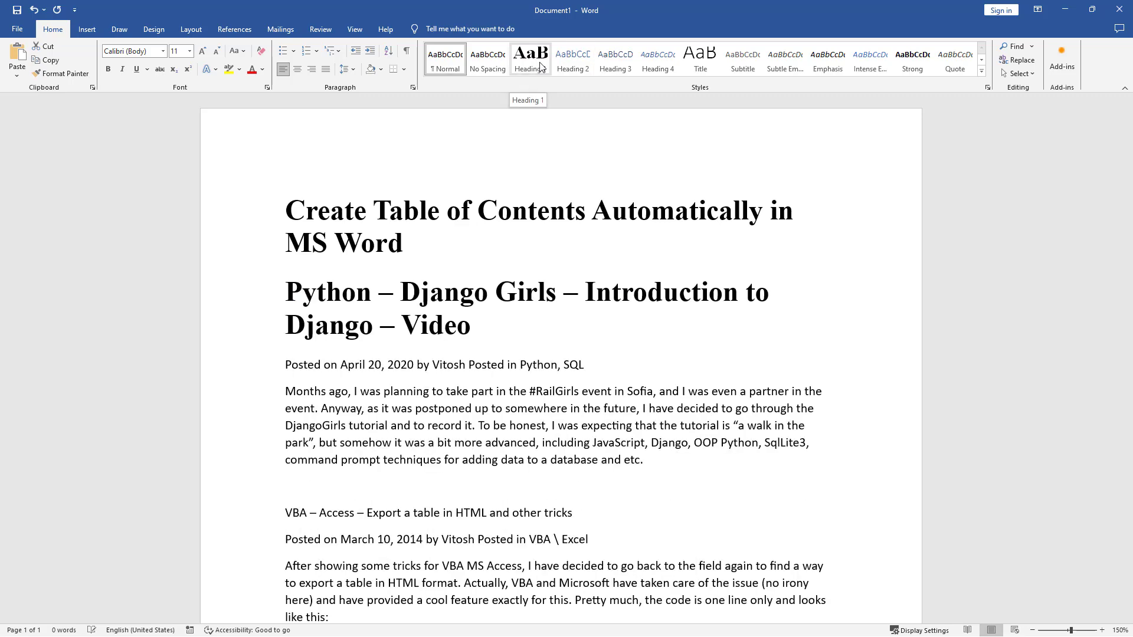
left_click_drag(287, 210, 413, 245)
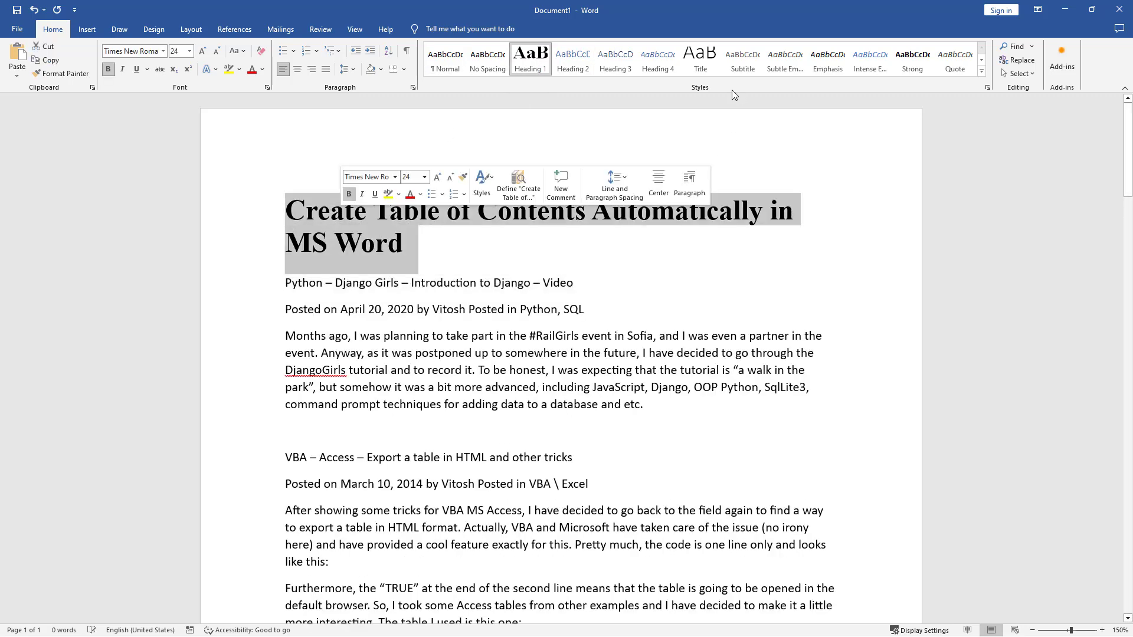
left_click(702, 67)
Step: Style the "Python – Django Girls" article title as Heading 1 and its "Posted on April 20, 2020" line as Heading 2
triple_click(343, 289)
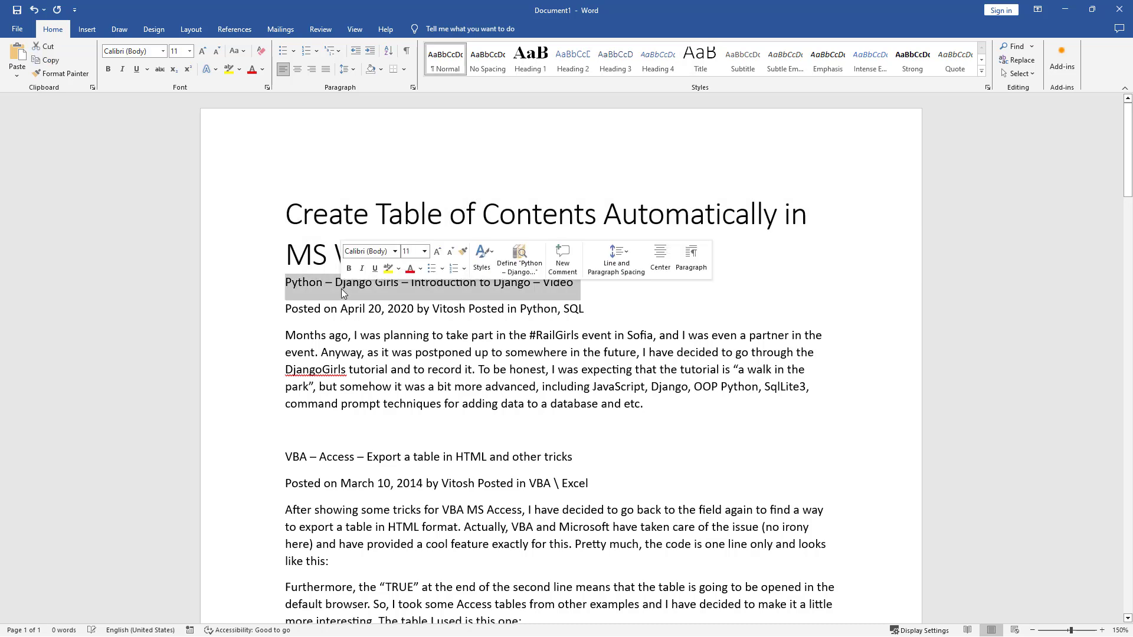
left_click(530, 59)
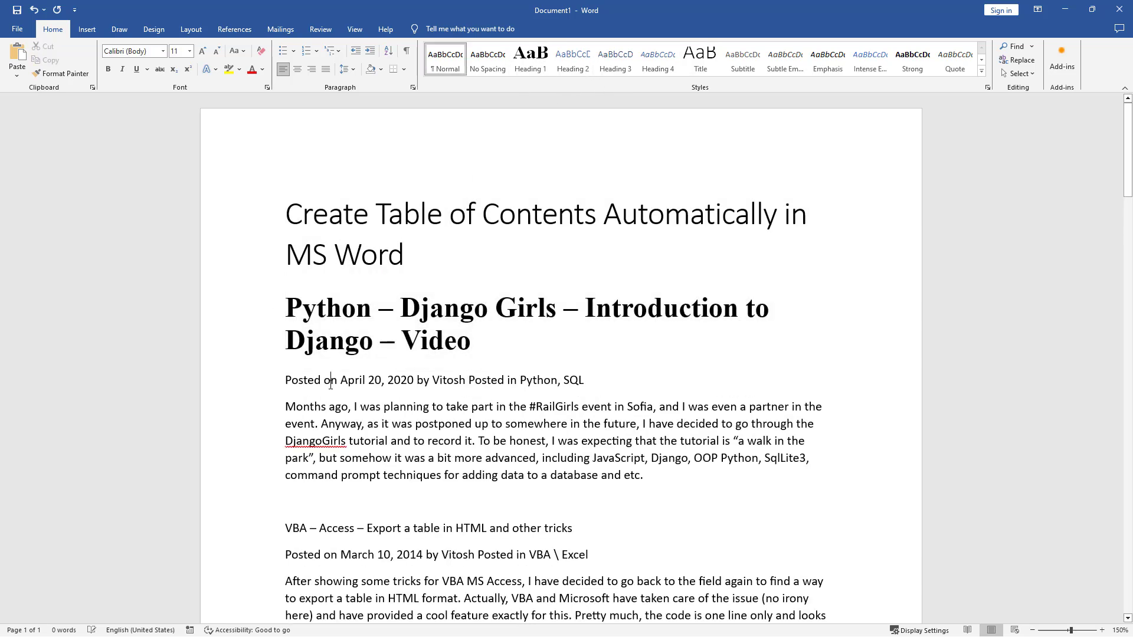
triple_click(331, 380)
left_click(576, 71)
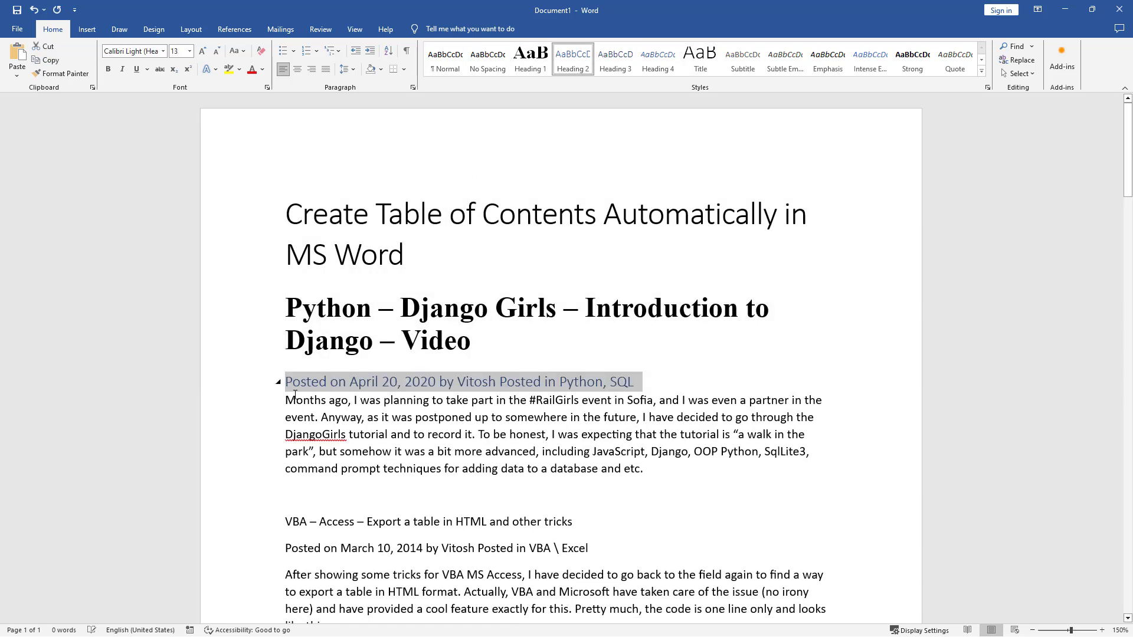
Step: Copy the "Python – Django Girls" heading's format with Format Painter in repeat mode onto the "VBA – Access" article title
scroll(263, 418, "down", 1)
left_click(226, 238)
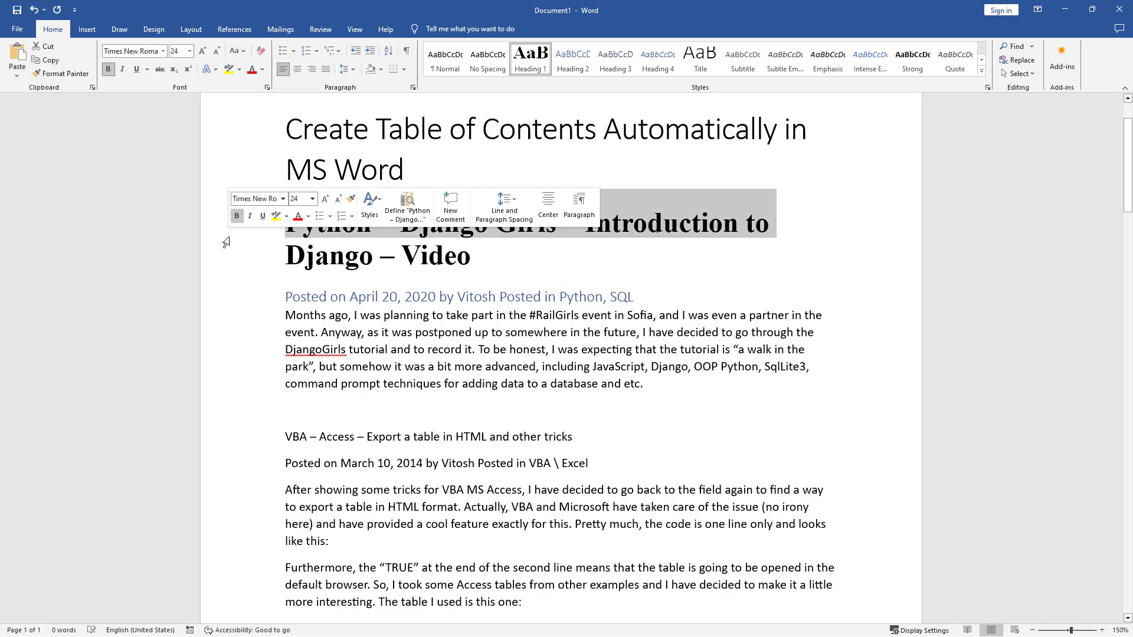
left_click(214, 250)
scroll(208, 285, "up", 1)
left_click(207, 312, "shift")
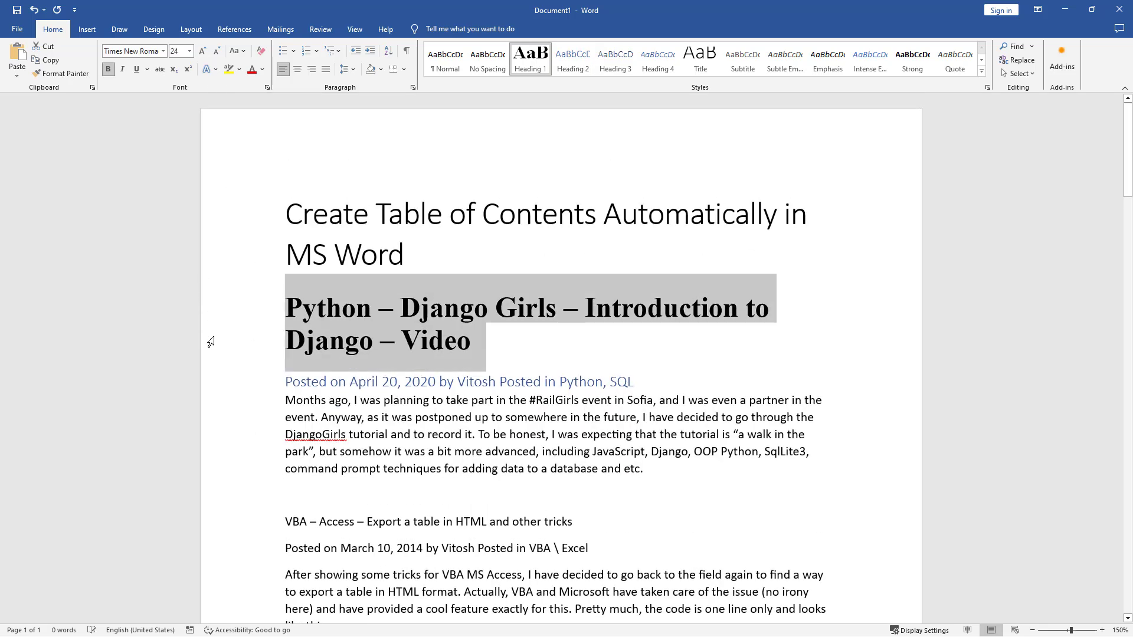
left_click(62, 73)
scroll(464, 401, "down", 2)
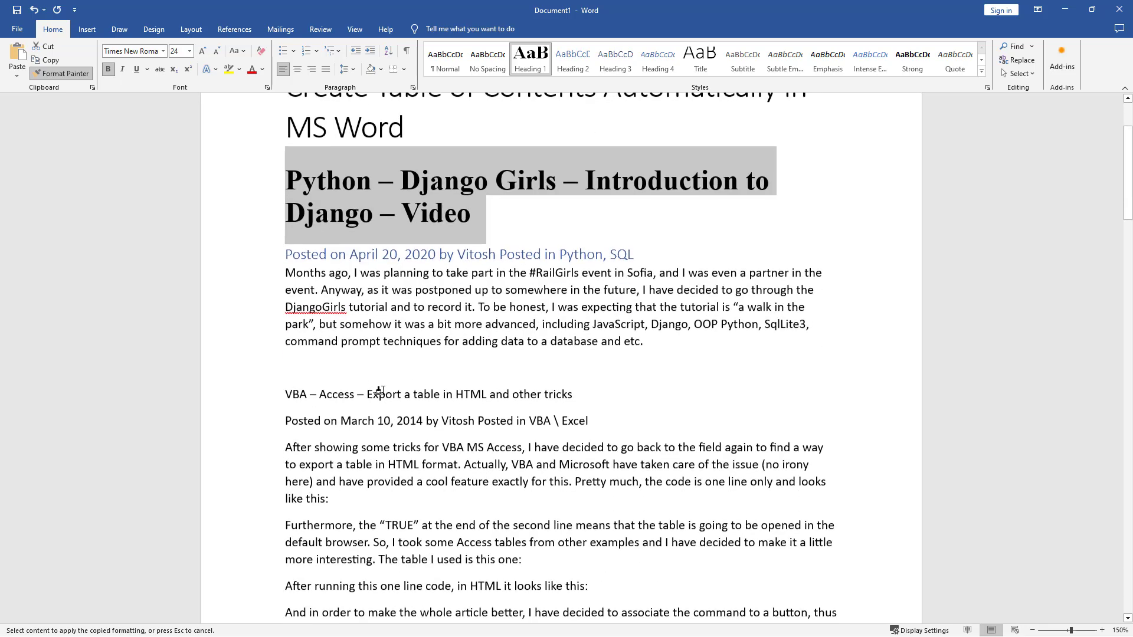
left_click_drag(578, 394, 278, 399)
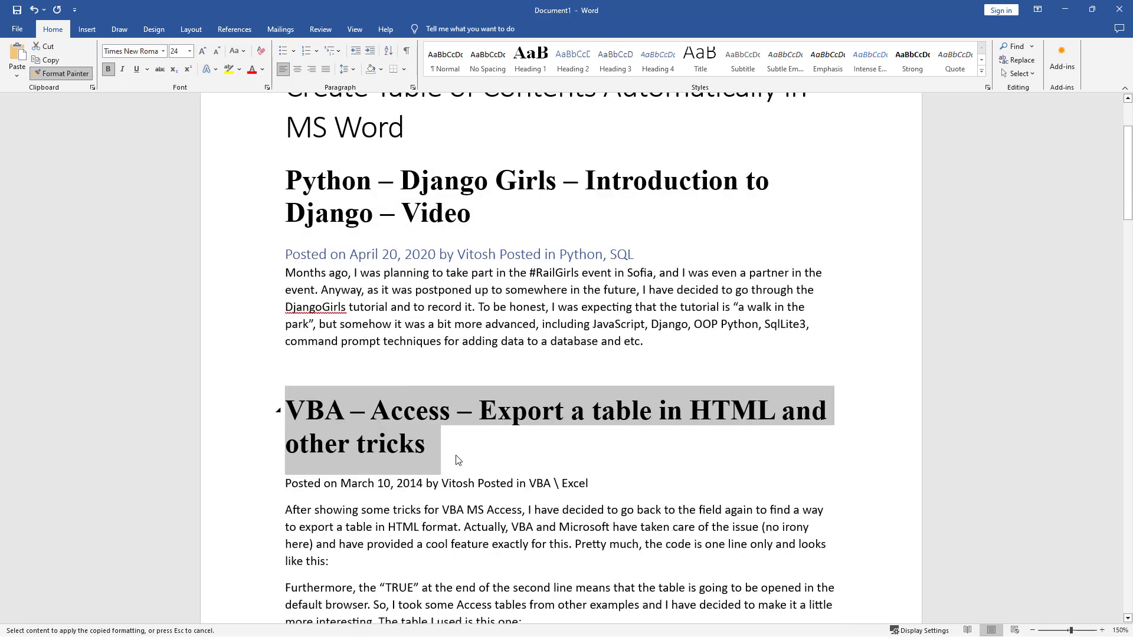
Step: Paint the same heading format onto the "Book Review" title and the title of the article that follows it
scroll(458, 460, "down", 1)
scroll(299, 423, "down", 1)
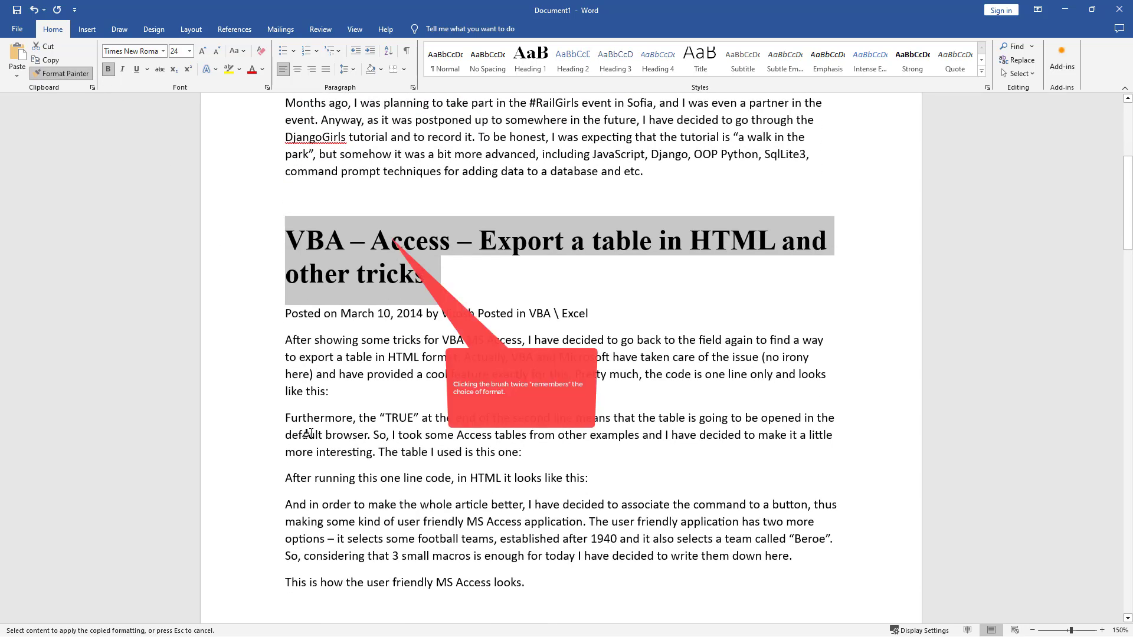
scroll(555, 494, "down", 3)
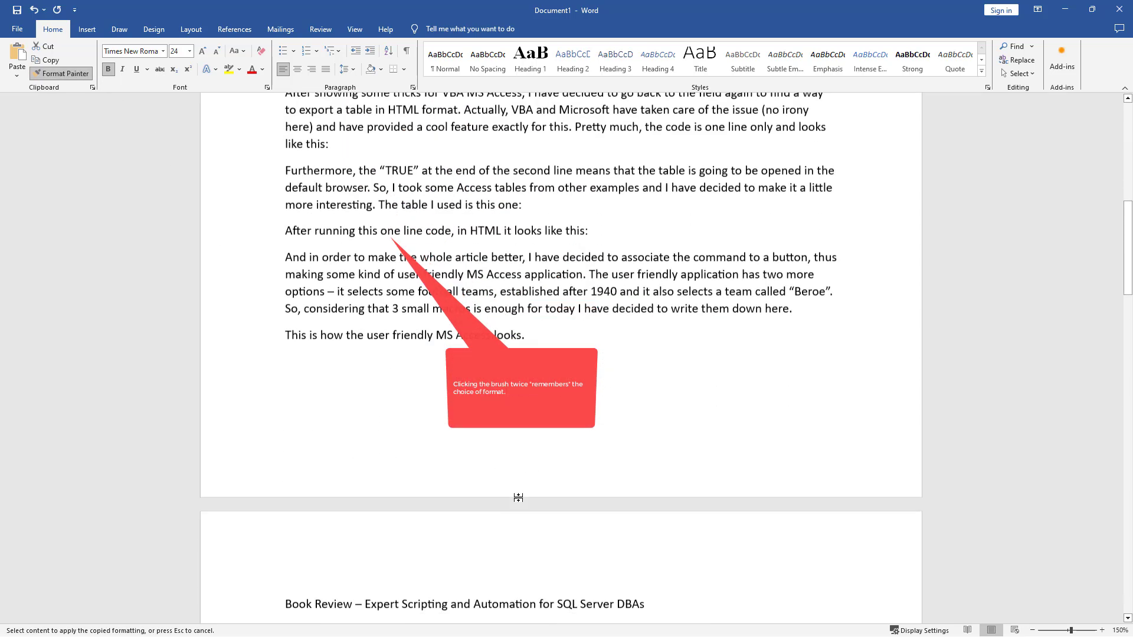
scroll(518, 497, "down", 3)
mouse_move(649, 384)
left_mouse_down()
mouse_move(393, 366)
mouse_move(267, 375)
left_mouse_up()
scroll(394, 448, "down", 9)
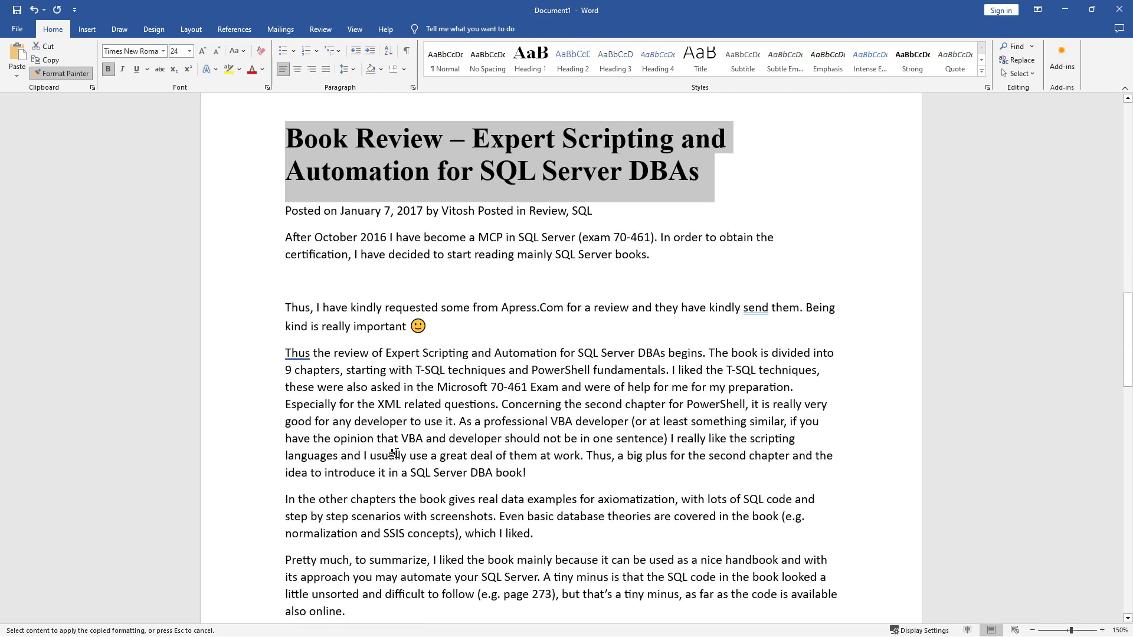
mouse_move(622, 354)
left_mouse_down()
mouse_move(239, 335)
mouse_move(234, 357)
left_mouse_up()
Step: Copy the "Posted on April 20, 2020" line's Heading 2 format with Format Painter in repeat mode onto the "Posted on March 10, 2014" line
scroll(332, 381, "up", 10)
scroll(332, 382, "up", 10)
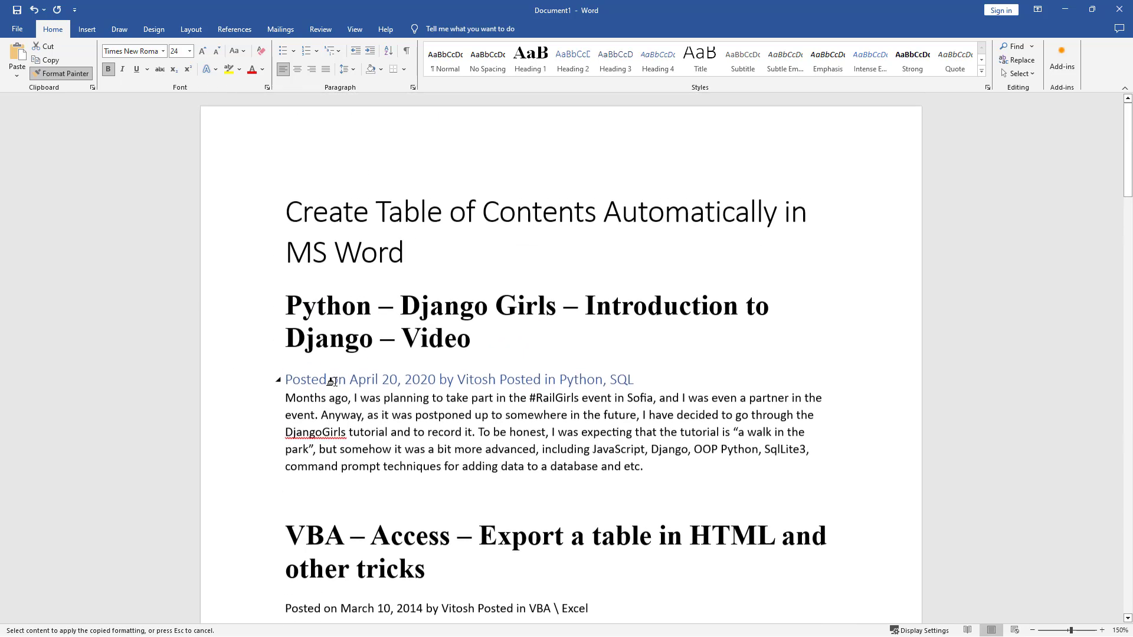
left_click(348, 381)
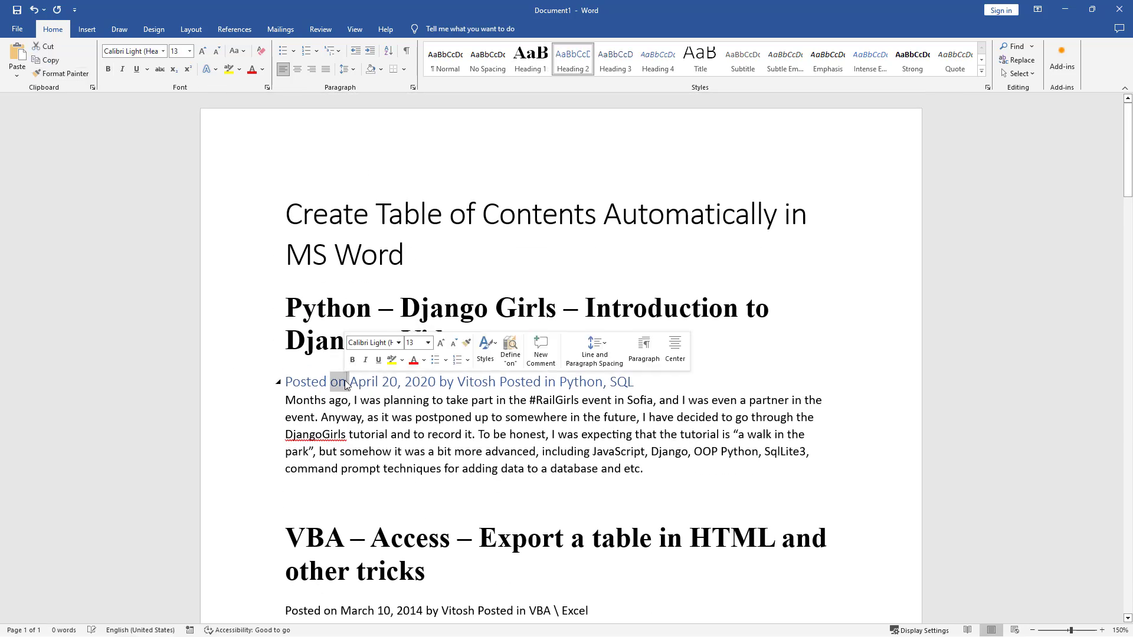
triple_click(347, 381)
left_click(76, 73)
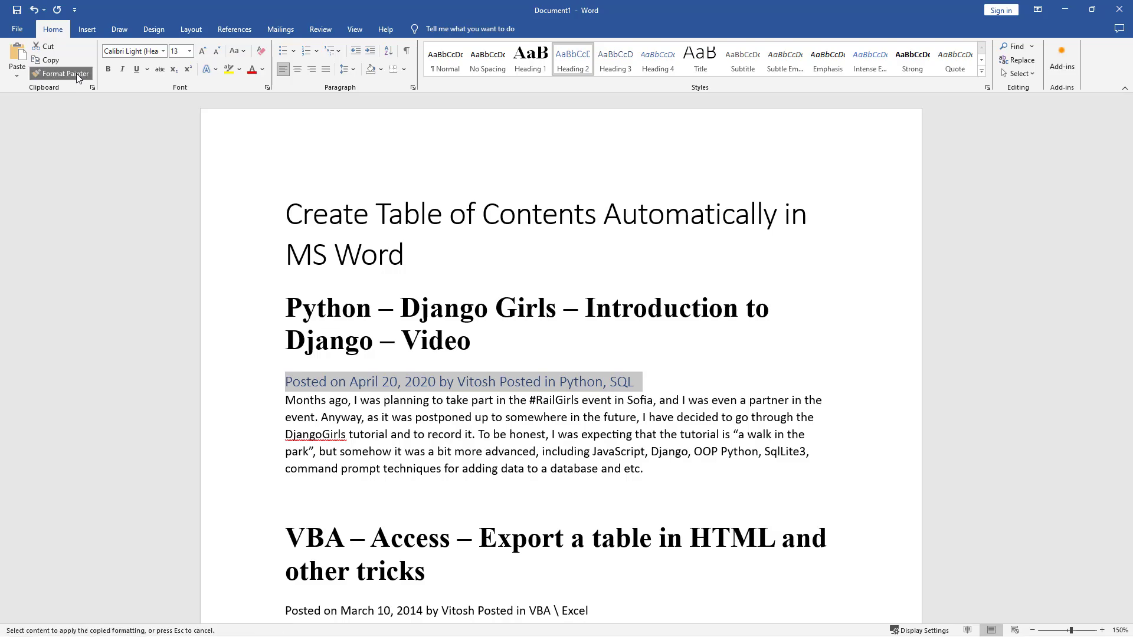
scroll(484, 494, "down", 3)
scroll(484, 495, "down", 1)
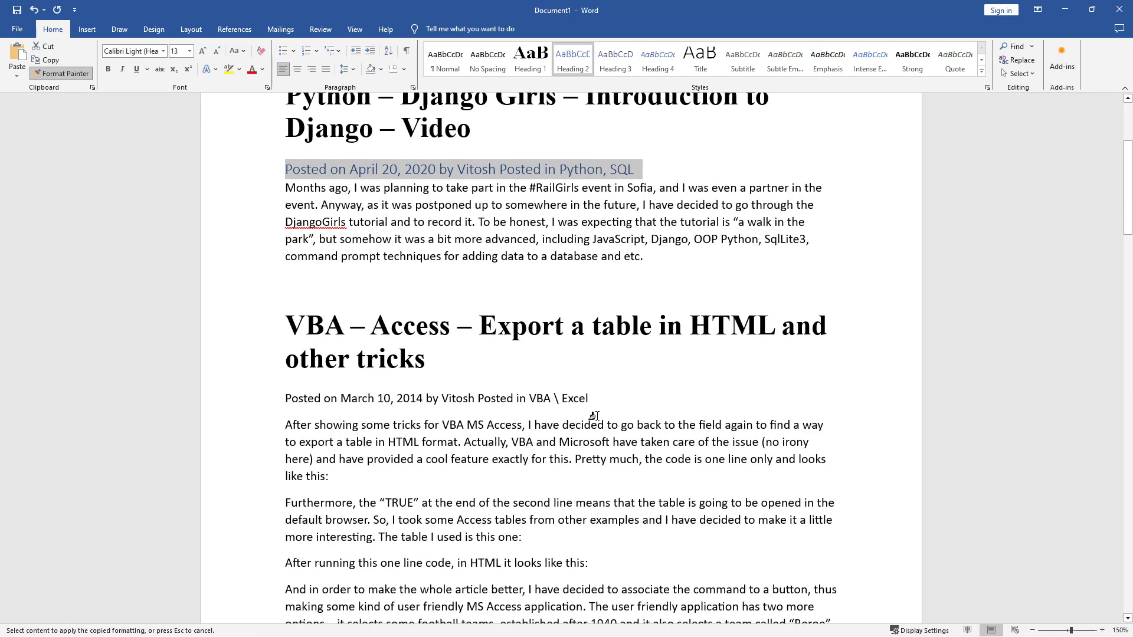
left_click_drag(595, 401, 264, 401)
Step: Paint the same Heading 2 format onto the "Posted on January 7, 2017" and "Posted on August 15, 2015" lines
scroll(327, 452, "down", 10)
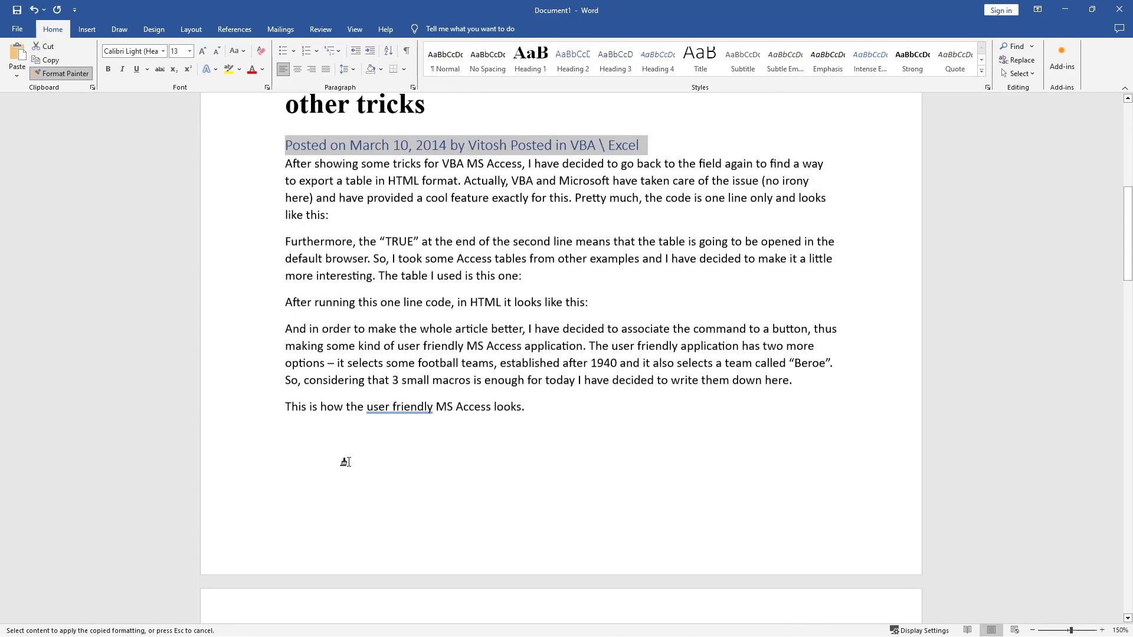
mouse_move(601, 465)
left_mouse_down()
mouse_move(228, 458)
mouse_move(248, 476)
left_mouse_up()
scroll(376, 481, "down", 5)
scroll(376, 481, "down", 5)
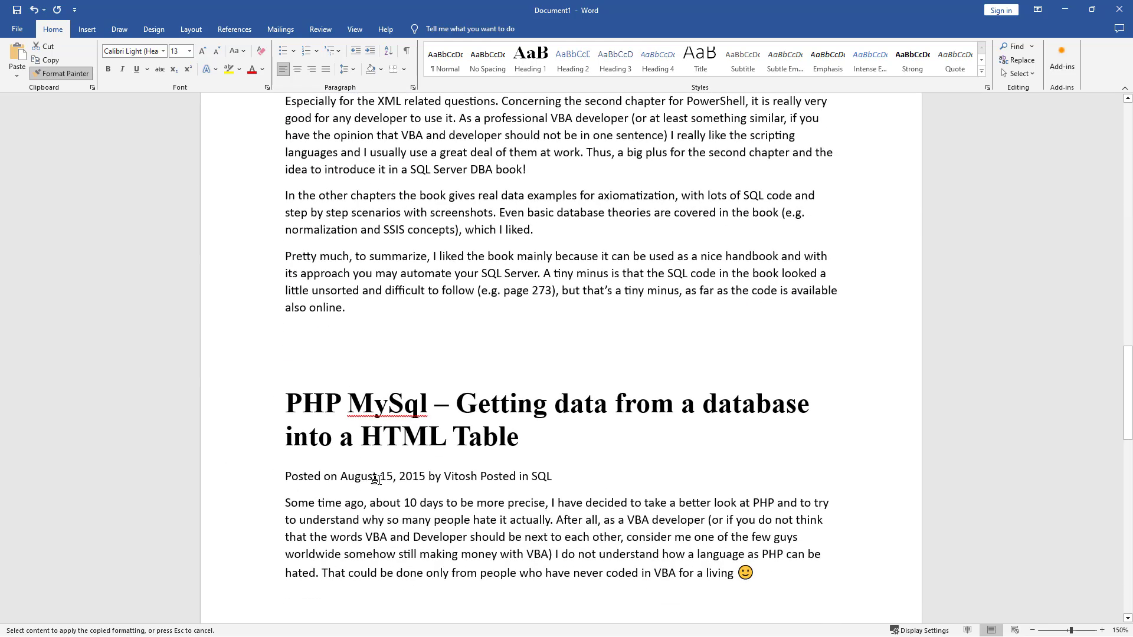
left_click_drag(557, 432, 255, 434)
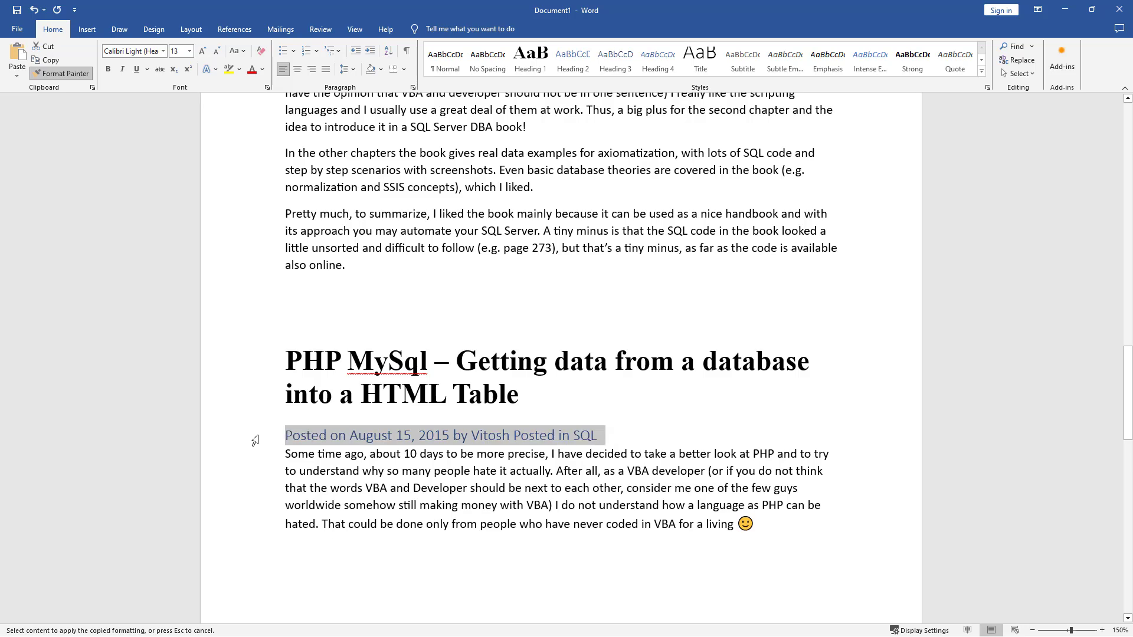
Step: Stop painting formats and delete the empty lines above the "PHP MySql" article title
left_click(327, 325)
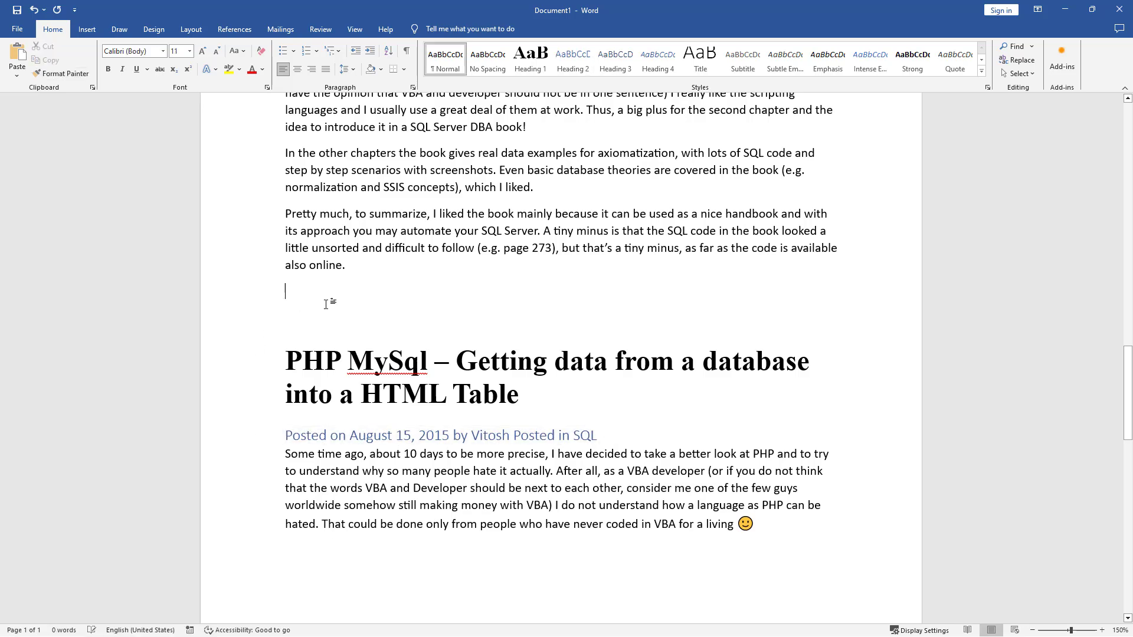
key("BackSpace")
key("BackSpace")
Step: Insert a page break directly before the "VBA – Access" article title
scroll(360, 311, "up", 5)
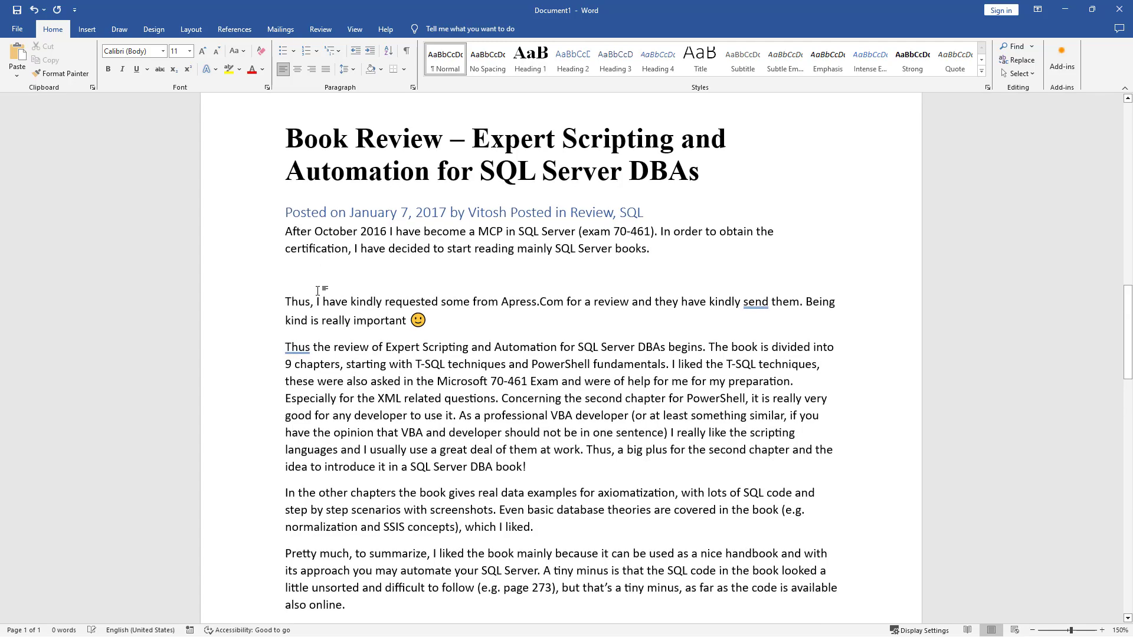
scroll(317, 290, "up", 11)
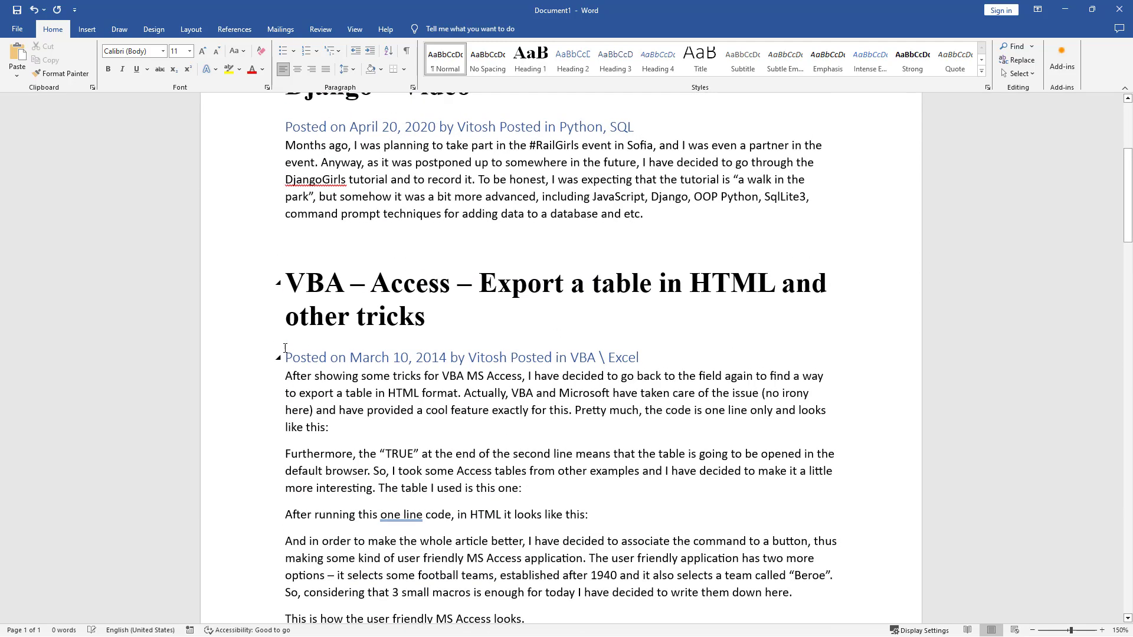
scroll(285, 349, "up", 4)
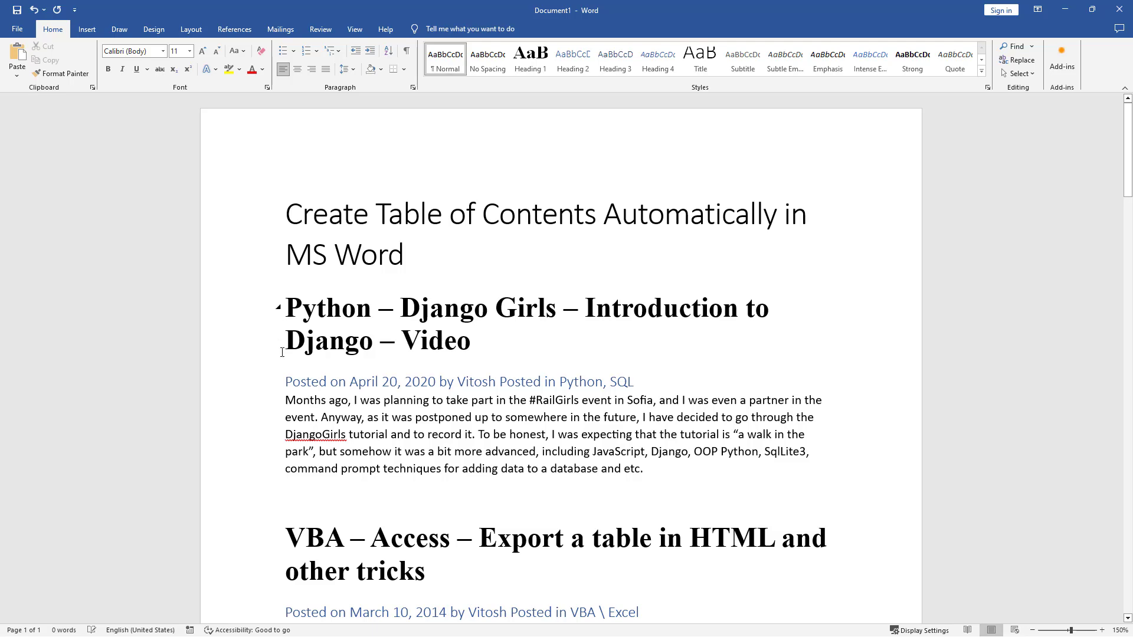
scroll(282, 353, "down", 2)
scroll(265, 349, "up", 2)
scroll(271, 356, "down", 4)
left_click(288, 234)
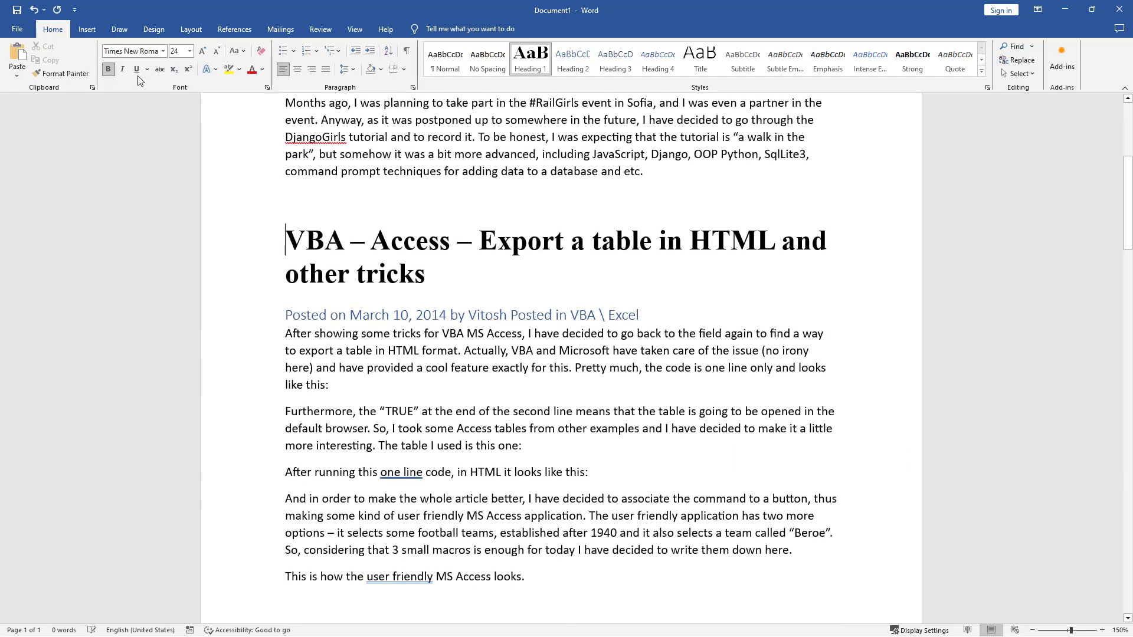
left_click(97, 27)
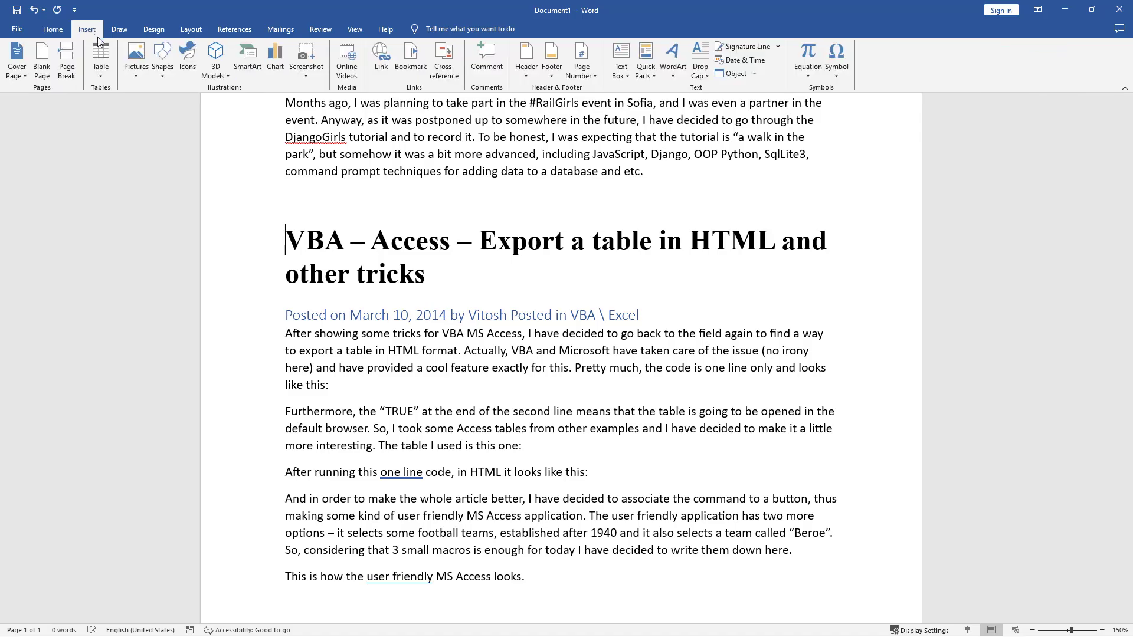
left_click(73, 64)
Step: Delete the empty lines between paragraphs in the "Book Review" and "PHP MySql" articles
scroll(407, 384, "down", 5)
scroll(407, 384, "down", 15)
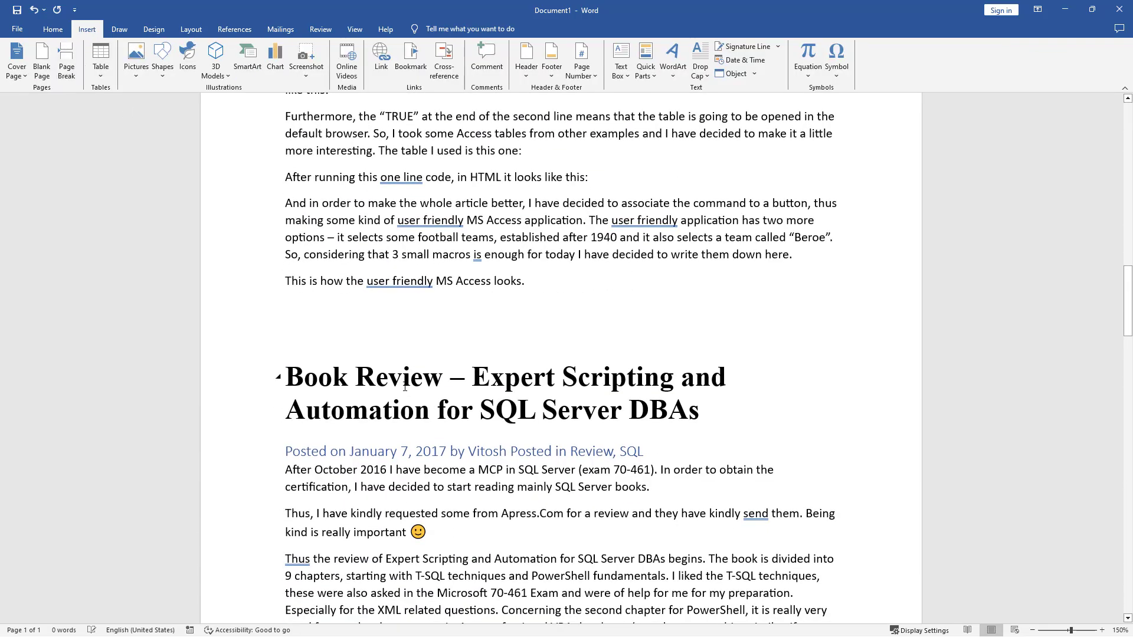
scroll(404, 389, "down", 3)
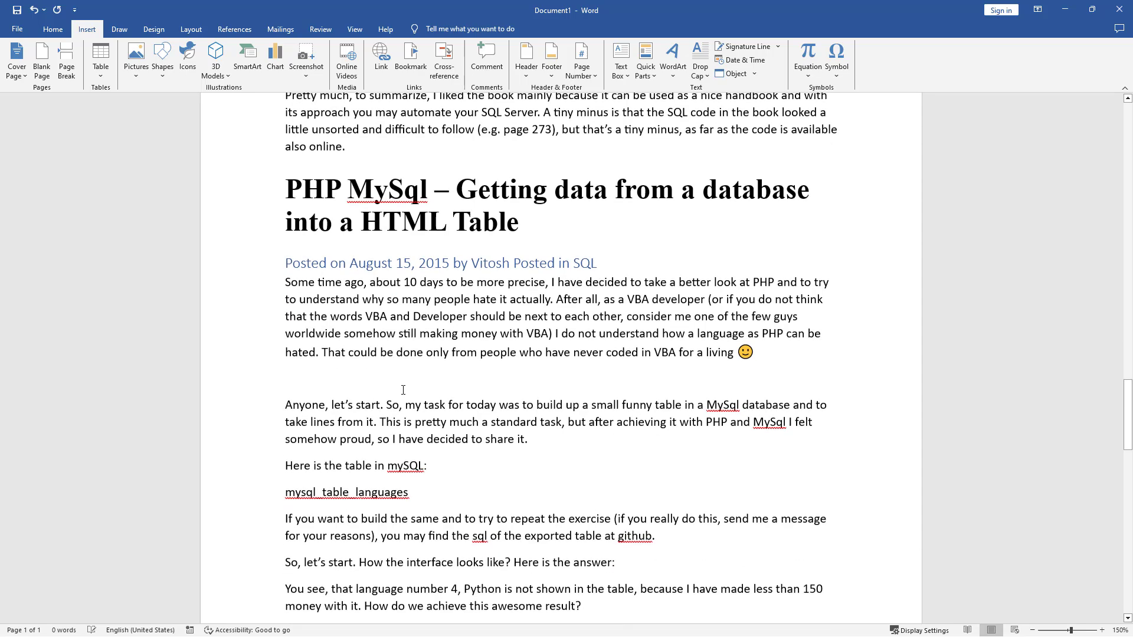
left_click(369, 378)
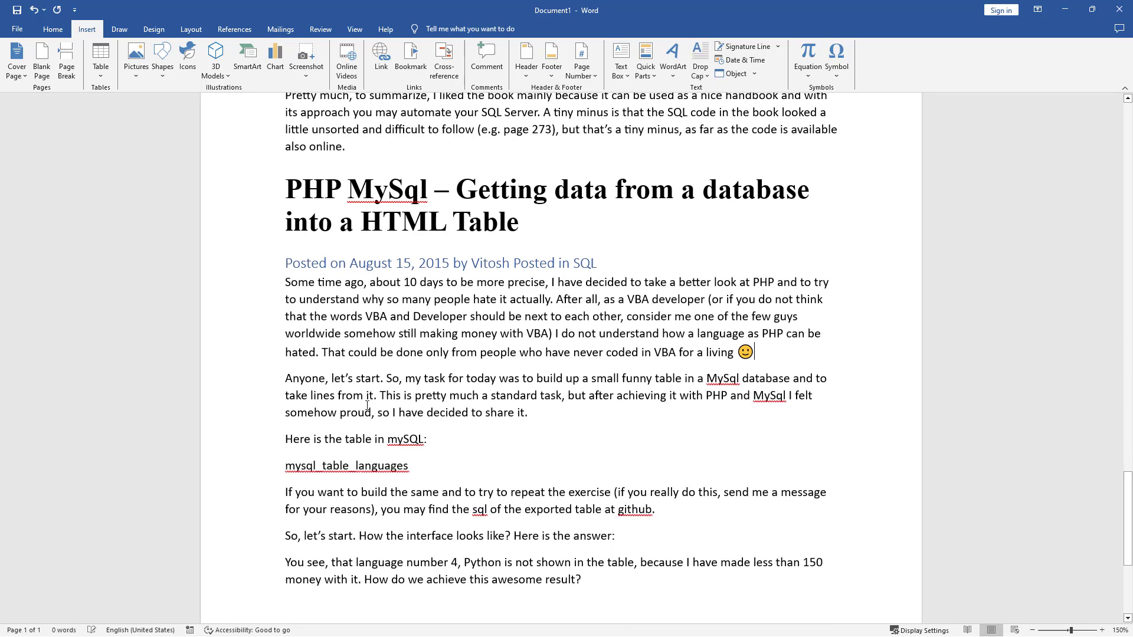
scroll(352, 426, "down", 10)
key("BackSpace")
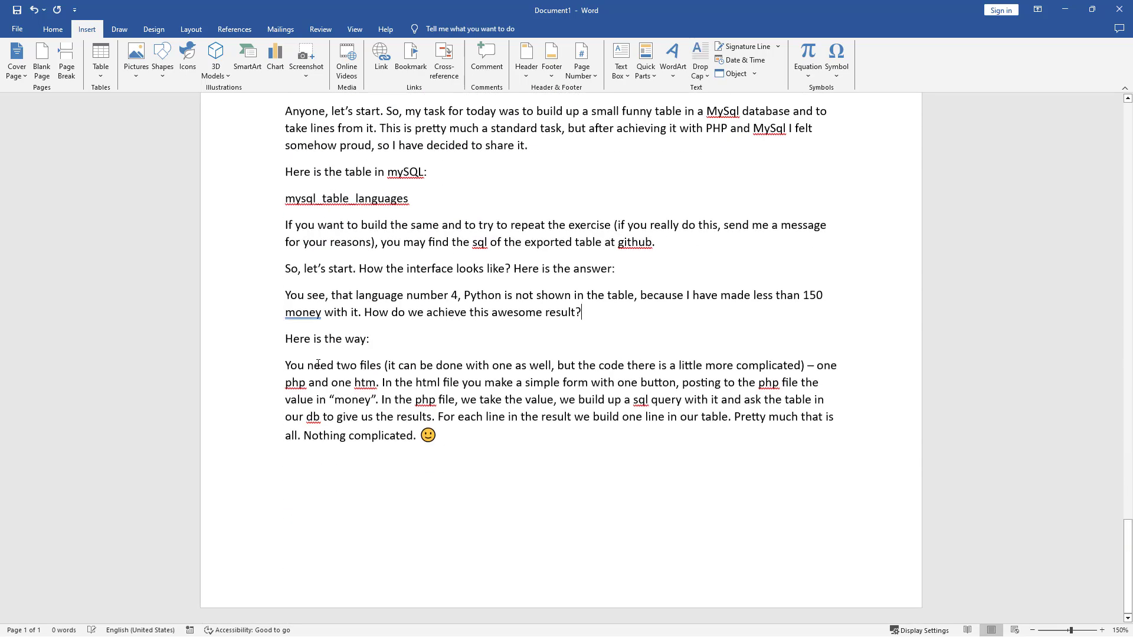
Step: Make the "mysql_table_languages" line in the "PHP MySql" article bold and italic
left_click(226, 207)
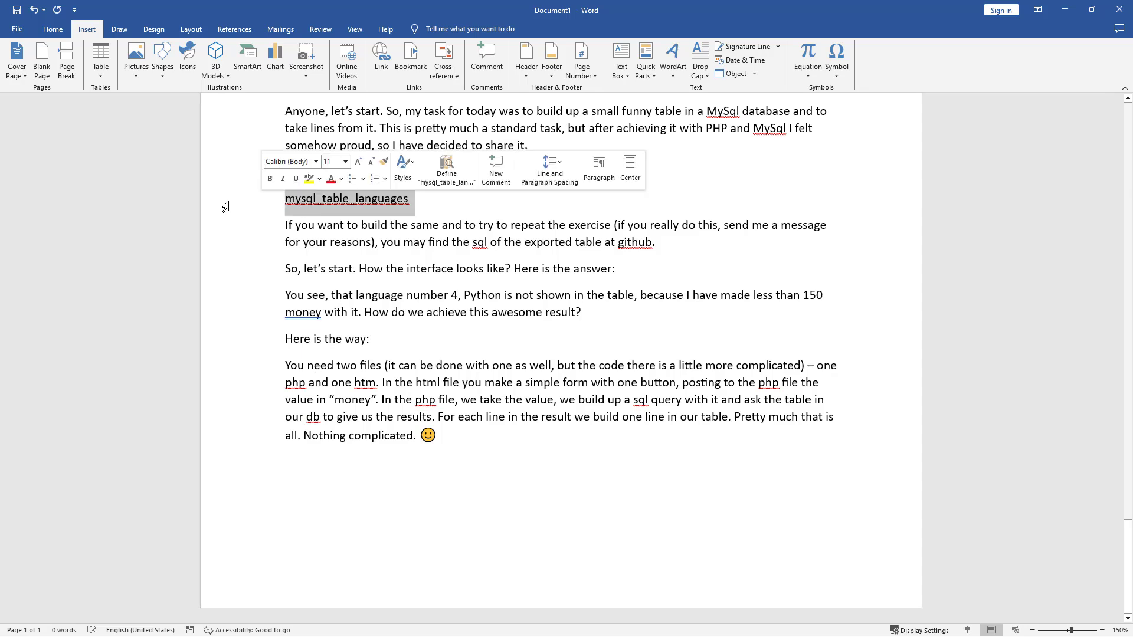
left_click(52, 29)
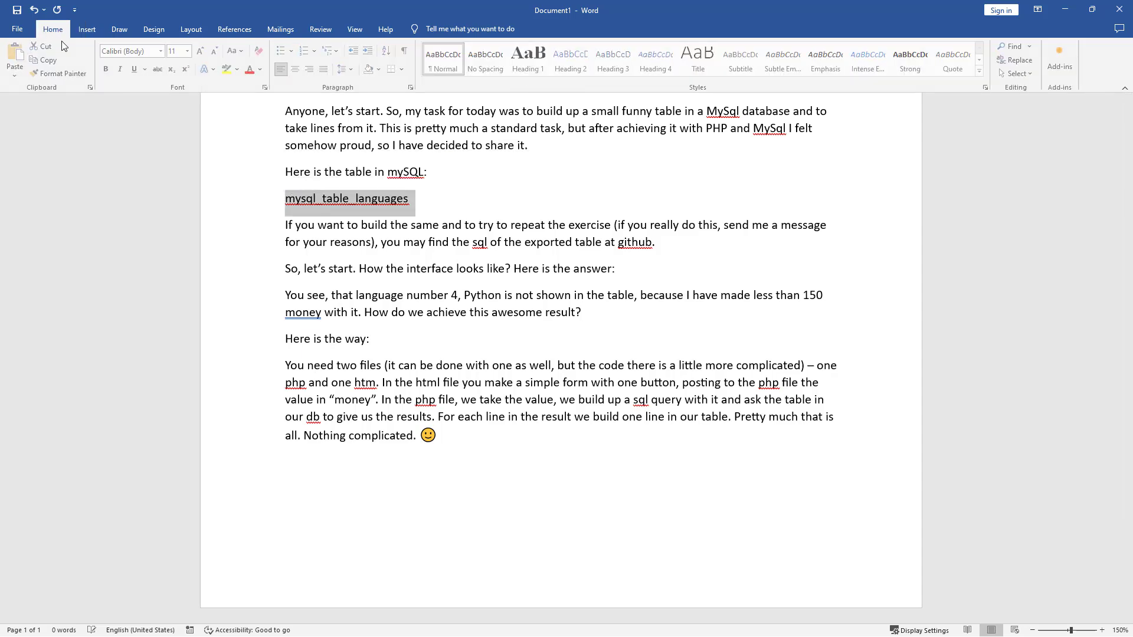
left_click(108, 69)
left_click(122, 69)
left_click(573, 268)
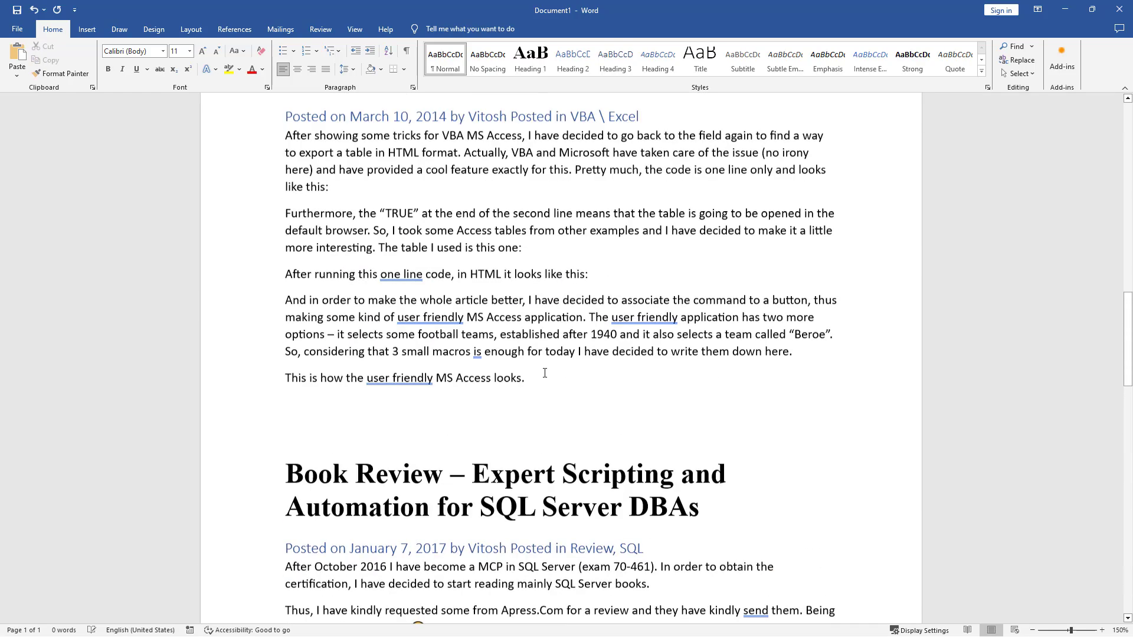
Step: Insert the Slice (Light) cover page at the start of the document
scroll(544, 372, "up", 20)
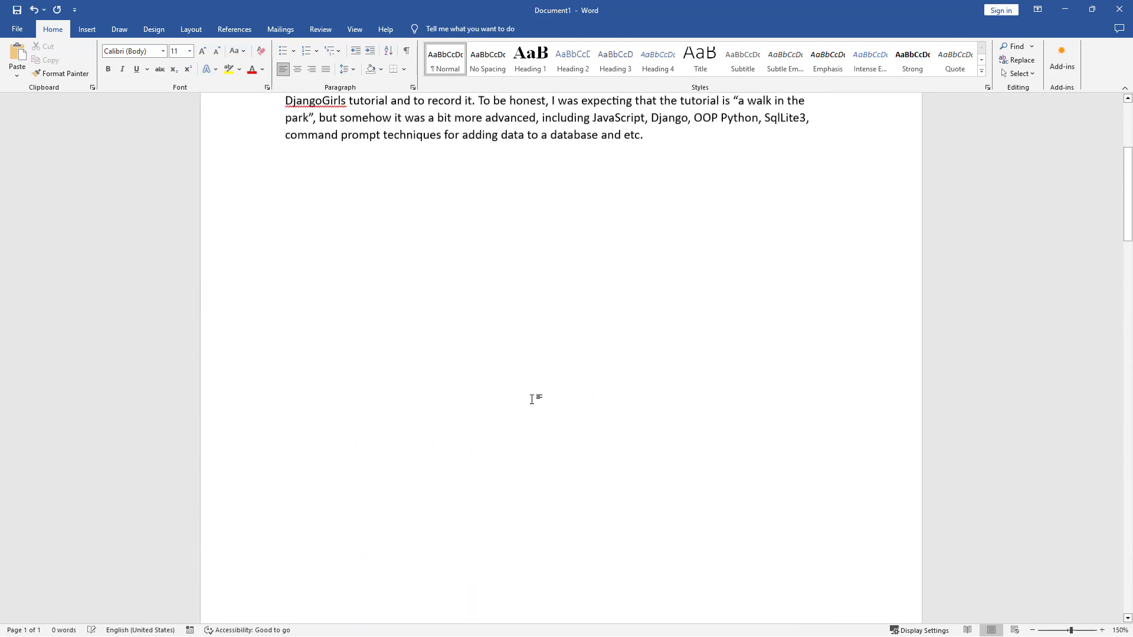
scroll(531, 402, "up", 3)
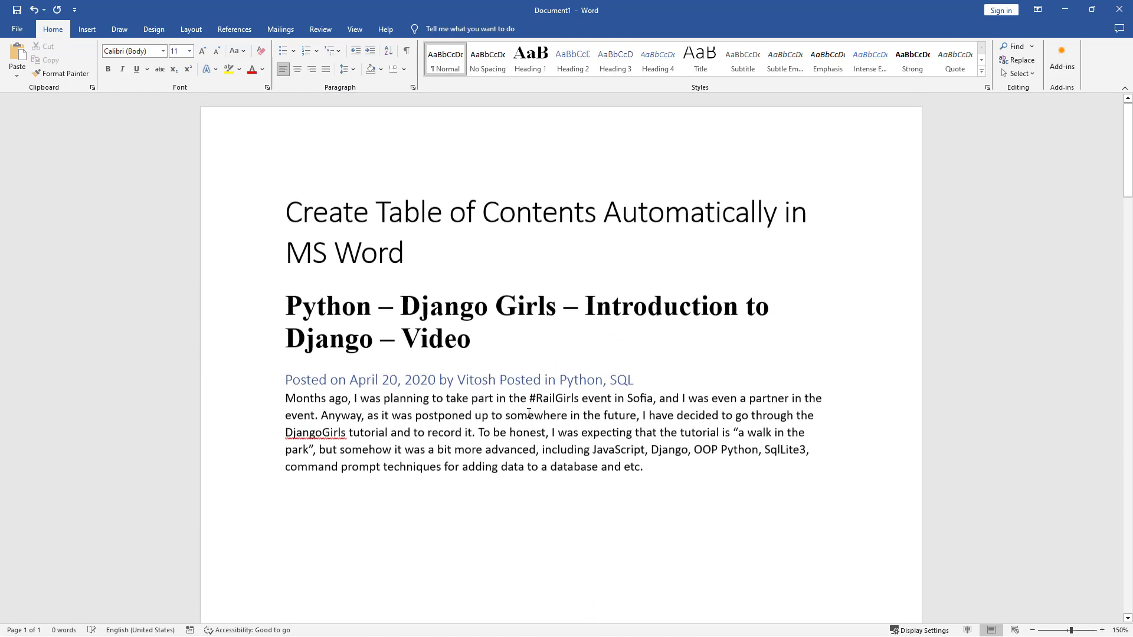
left_click(462, 259)
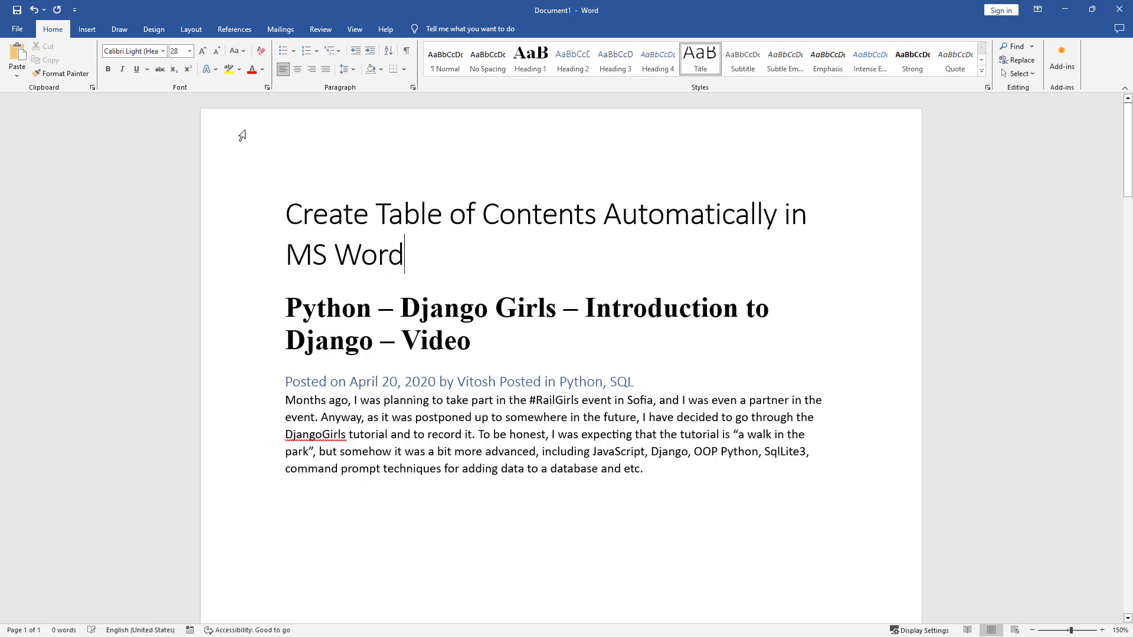
left_click(286, 211)
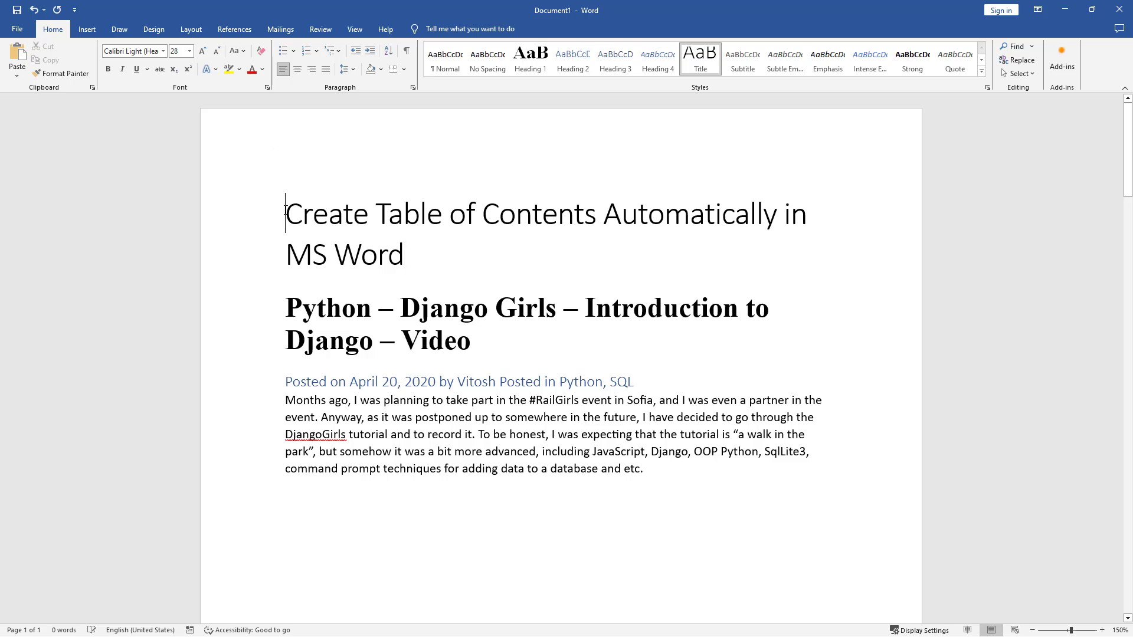
left_click(89, 29)
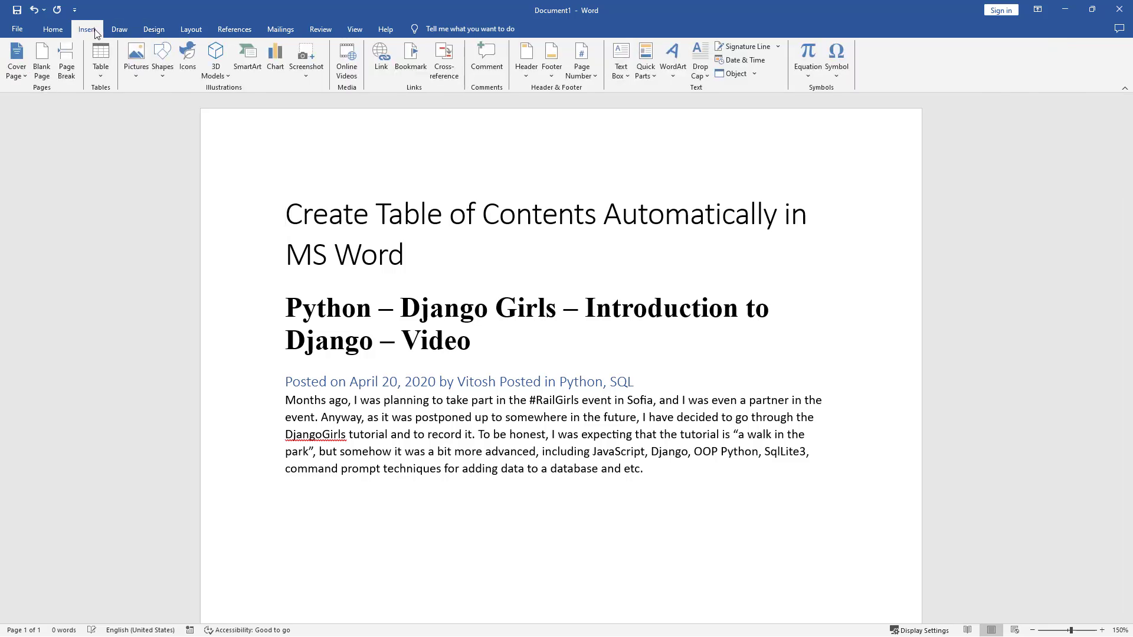
left_click(18, 65)
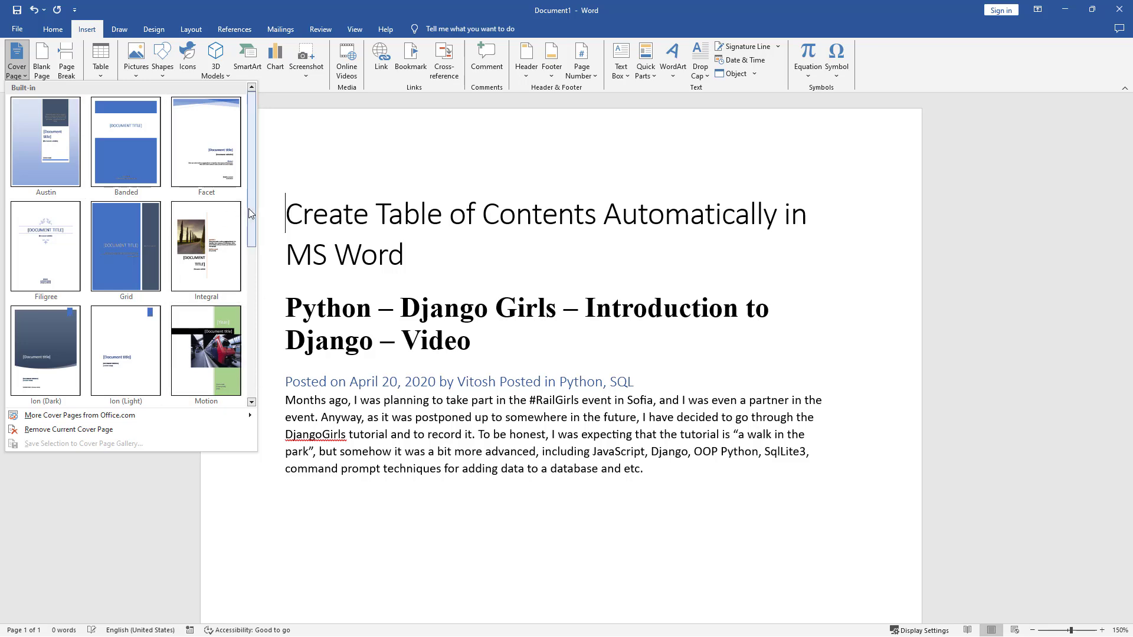
left_click_drag(250, 207, 249, 287)
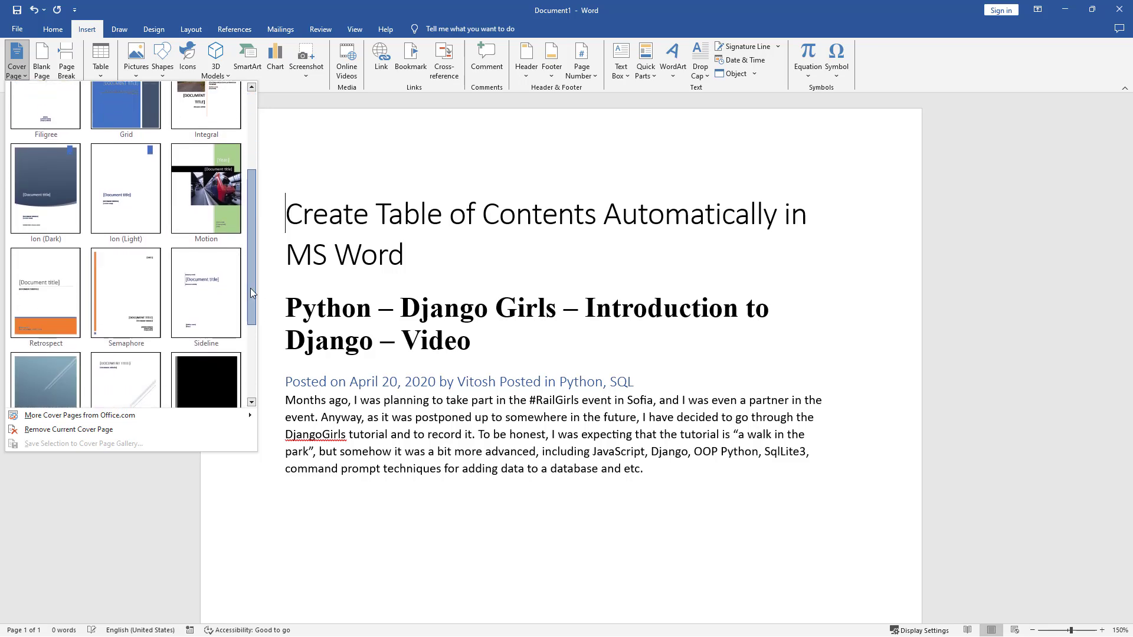
scroll(250, 288, "down", 3)
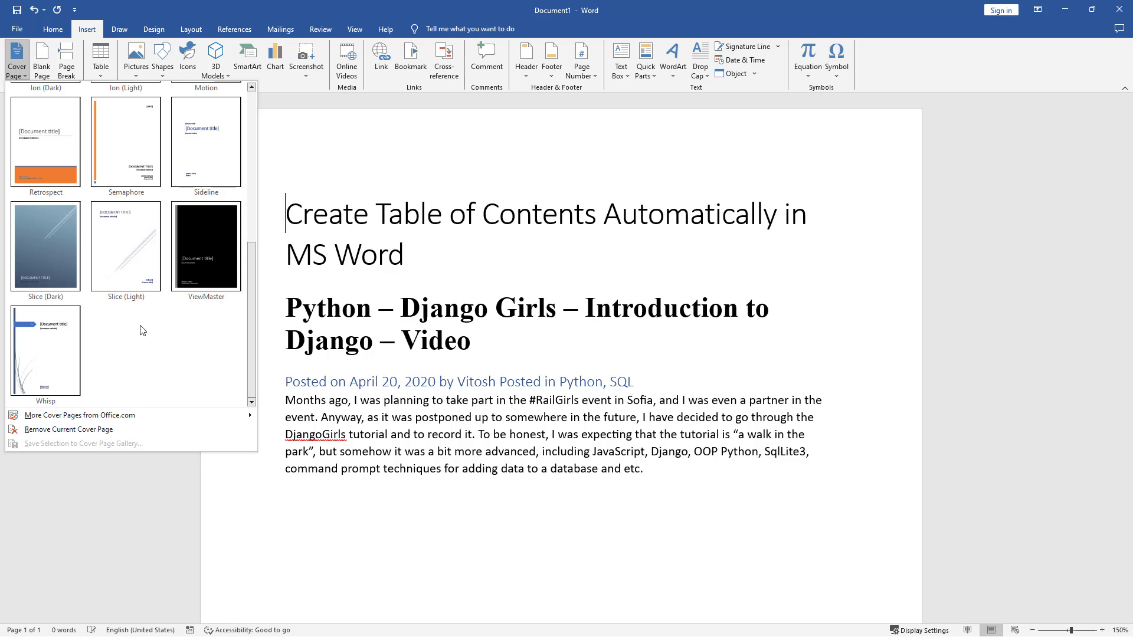
left_click(135, 254)
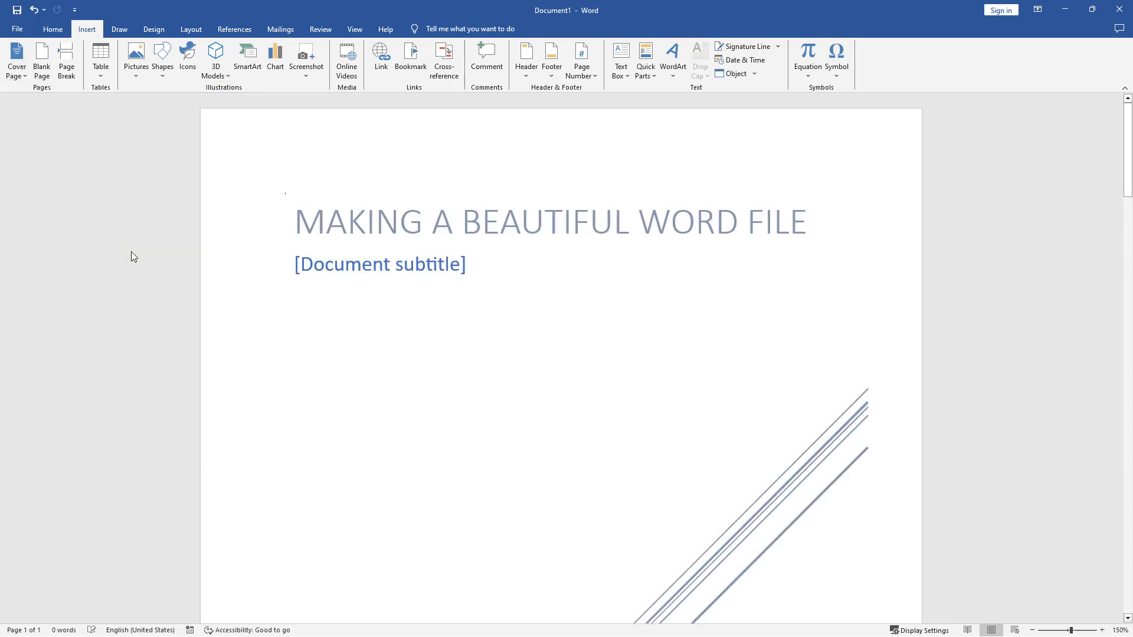
Step: Copy the "Create Table of Contents Automatically in MS Word" line above the "Python – Django Girls" title and delete it there
left_click(320, 220)
triple_click(320, 220)
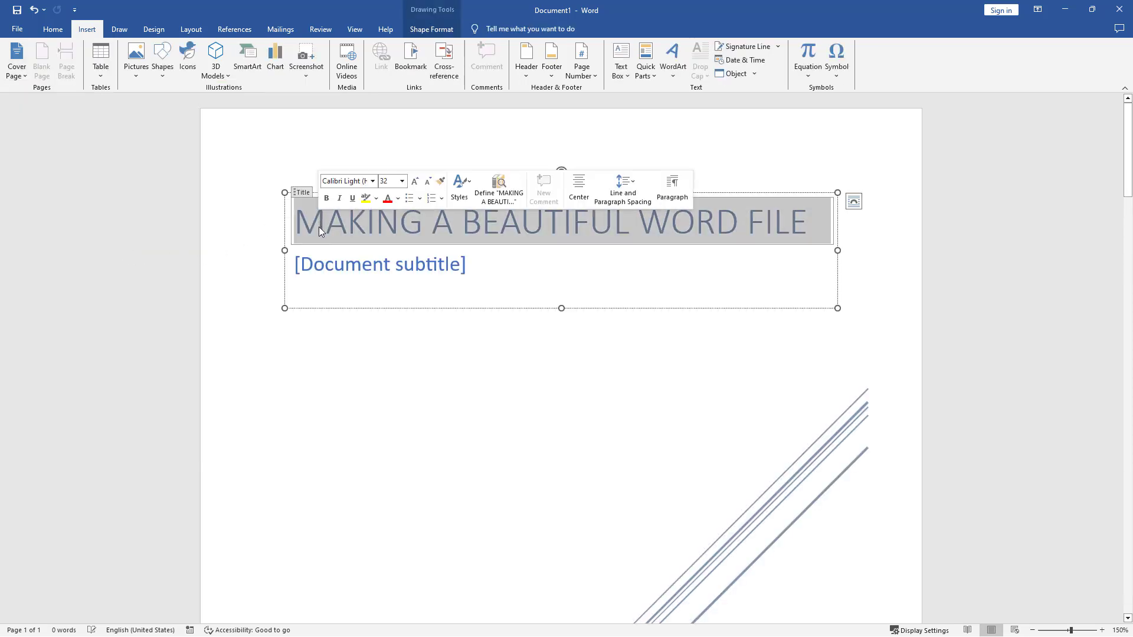
scroll(390, 460, "down", 10)
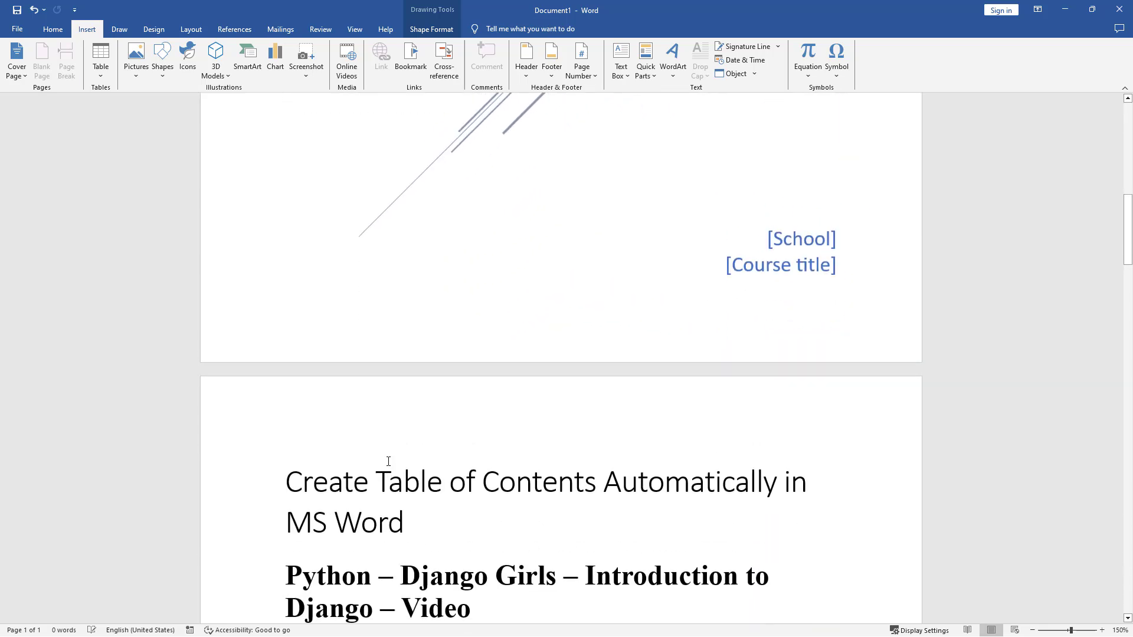
triple_click(363, 479)
key("ctrl+c")
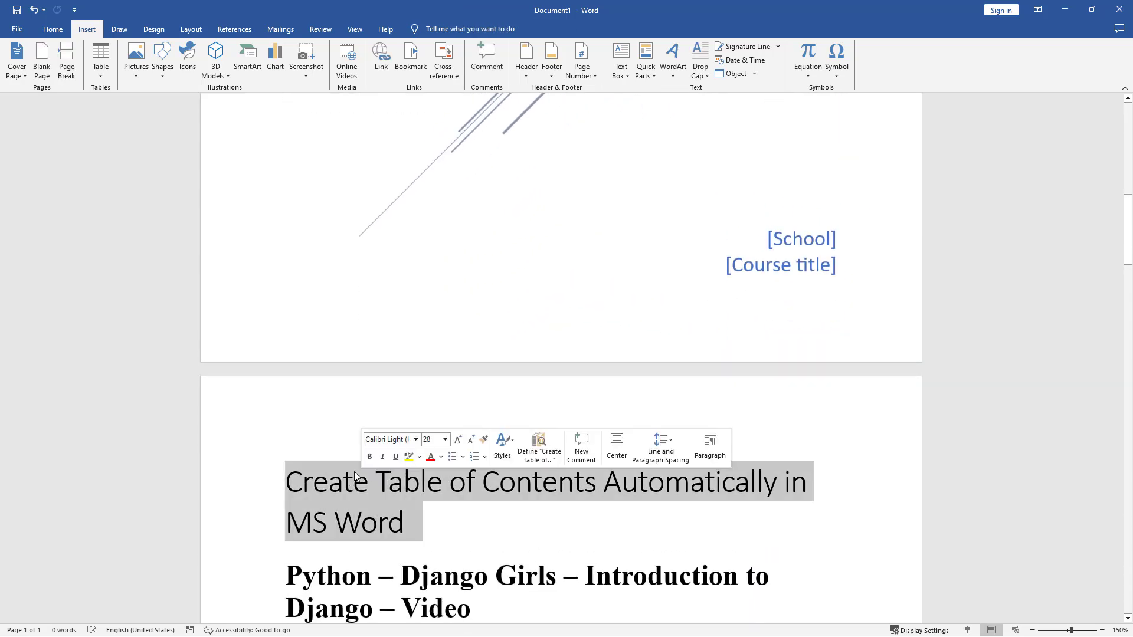
key("Delete")
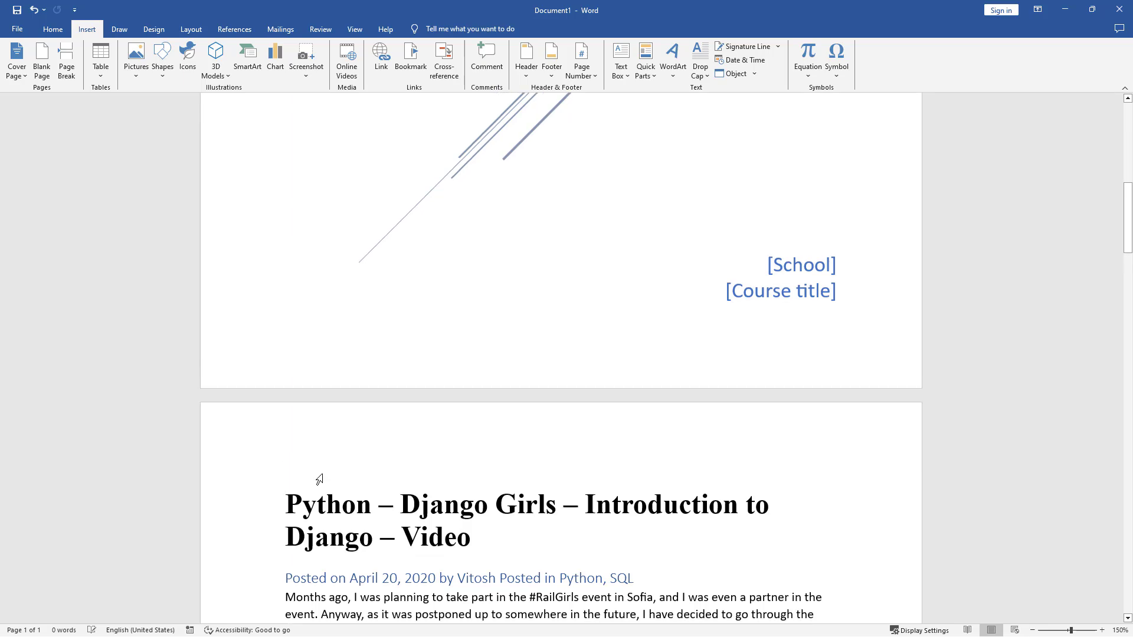
Step: Replace the cover page title with the copied "Create Table of Contents Automatically in MS Word" and select the document subtitle placeholder
scroll(319, 480, "up", 10)
triple_click(345, 222)
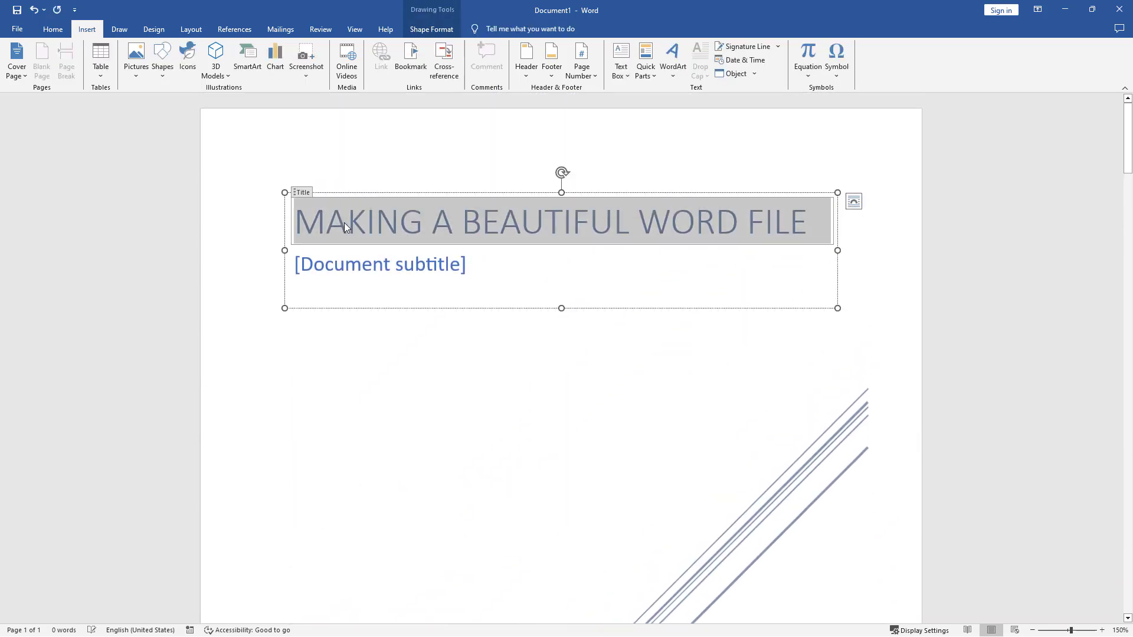
key("ctrl+v")
left_click(327, 298)
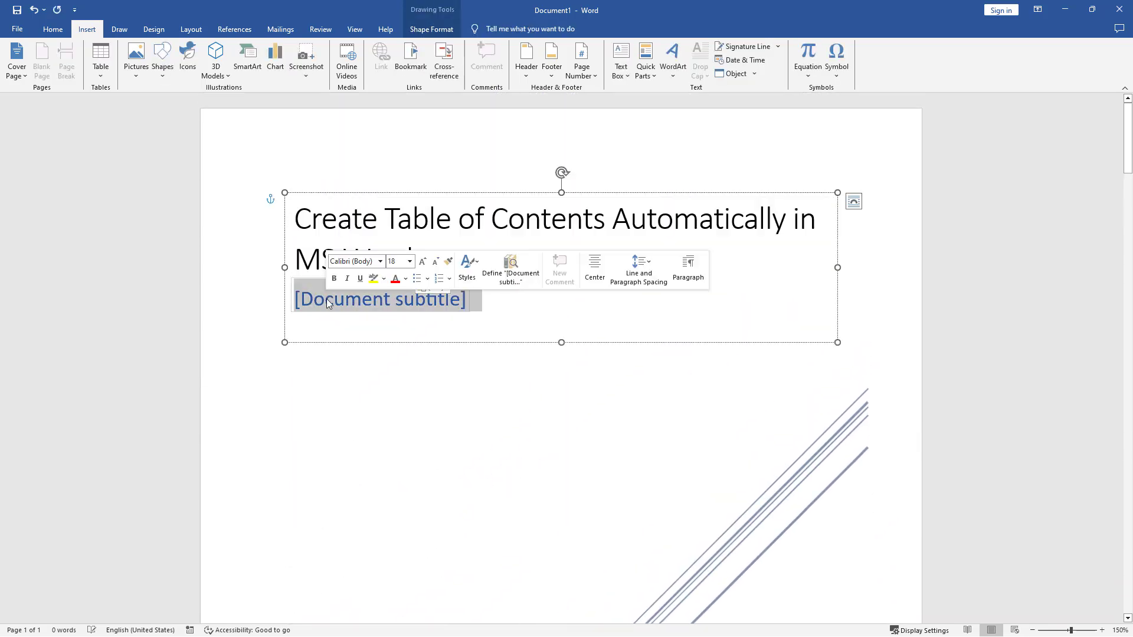
Step: Replace the cover page's document subtitle with "YouTube video from VitoshAcademy.com"
type("v")
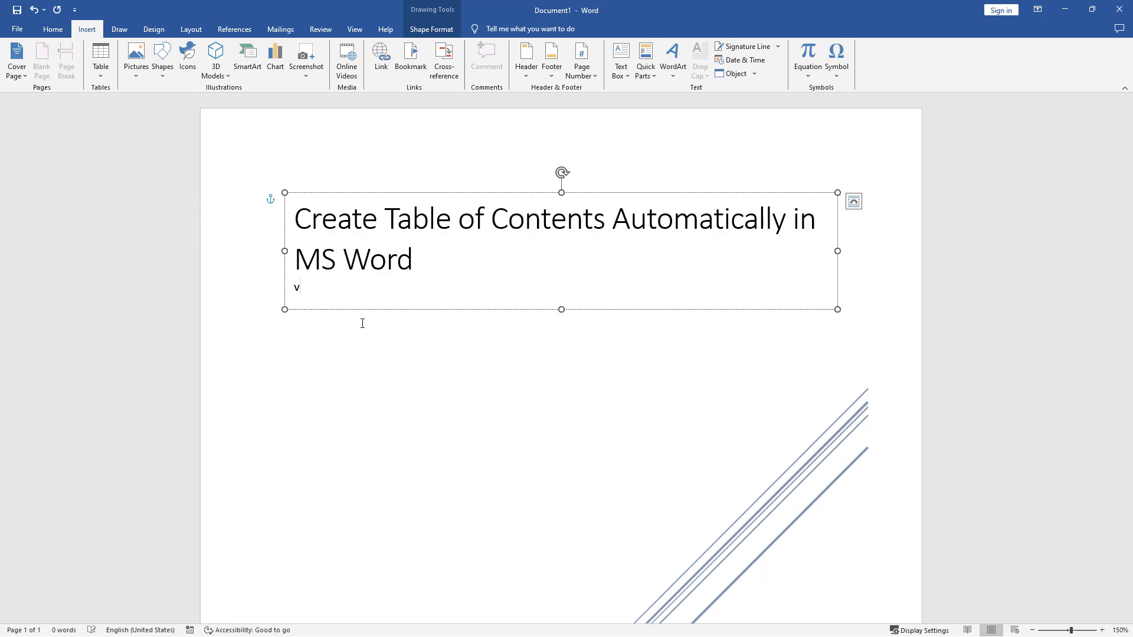
key("ctrl+z")
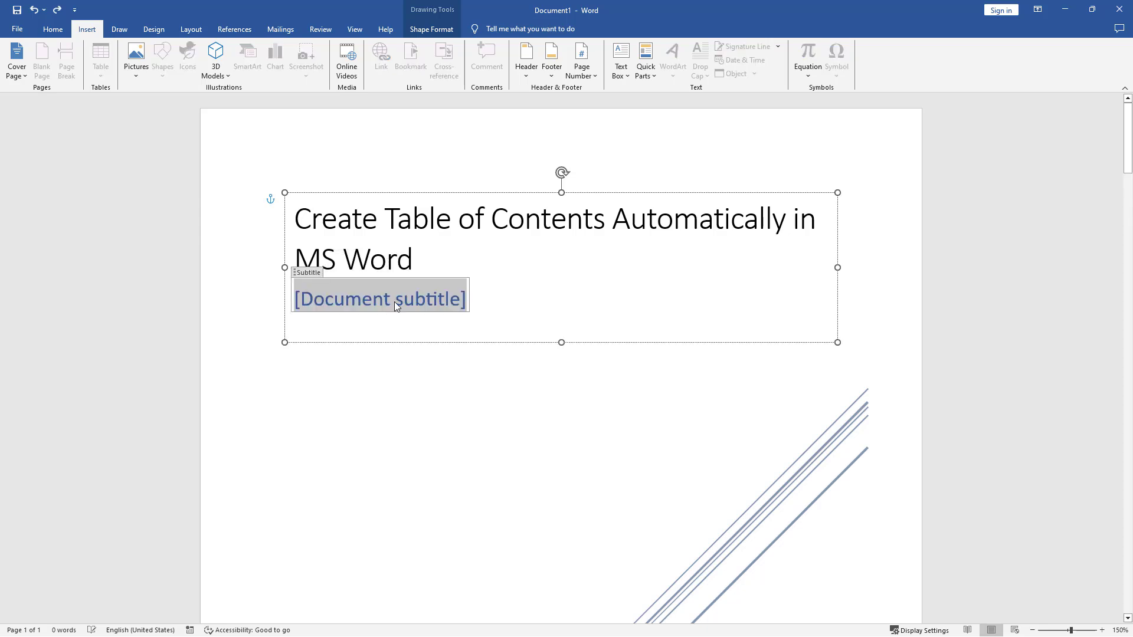
type("Yo")
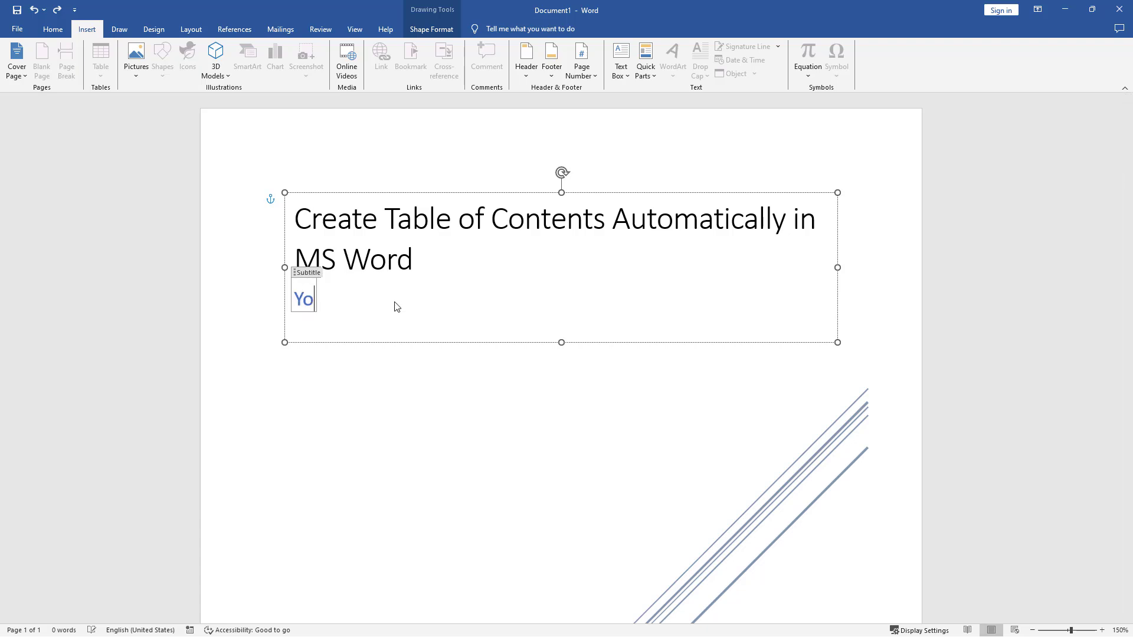
type("uTube video from")
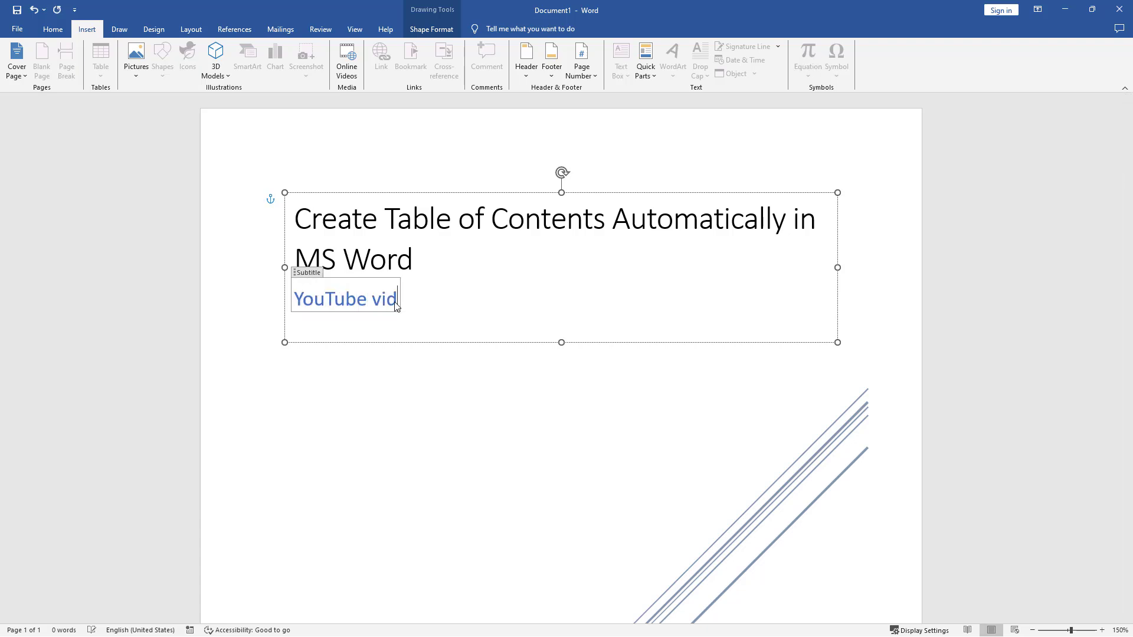
key("BackSpace")
key("BackSpace")
type("rom Vi")
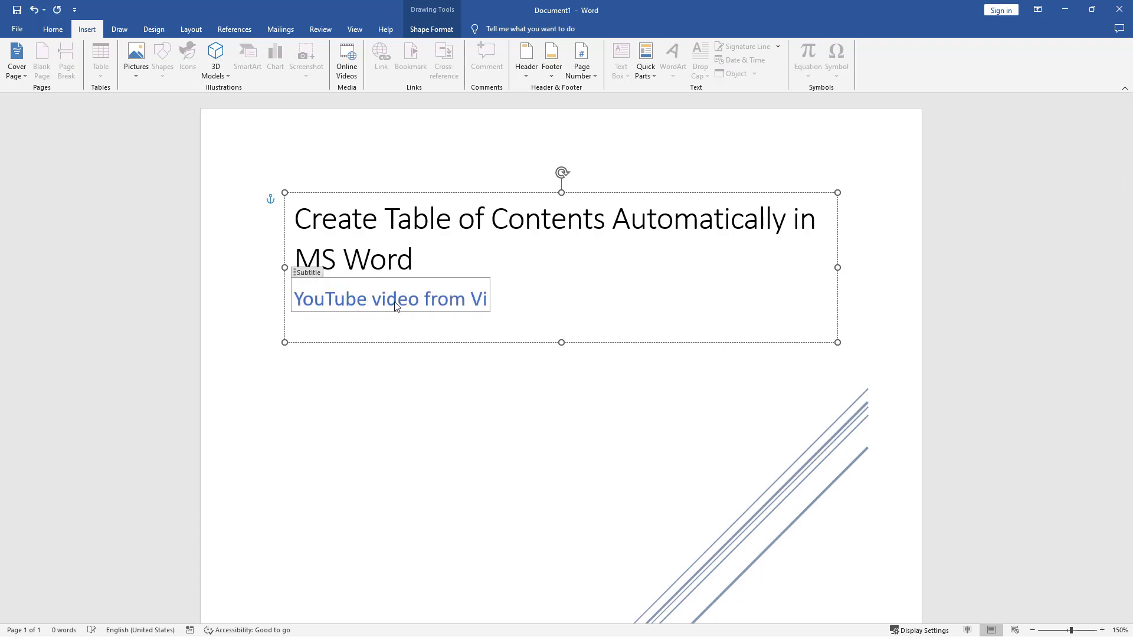
type("toshAcademy.com")
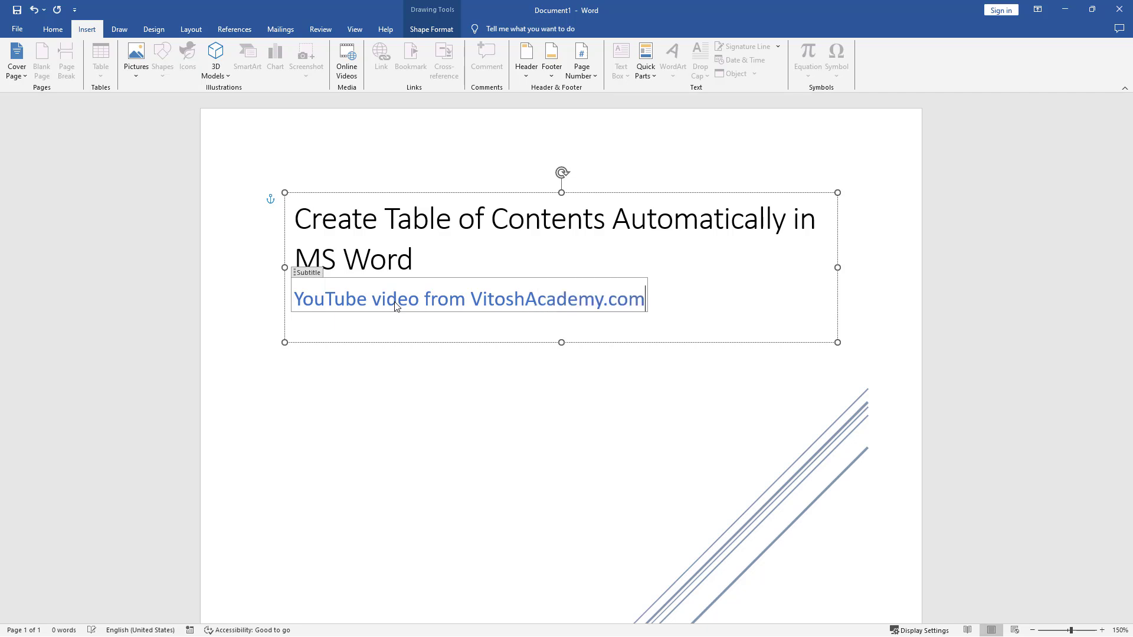
Step: Fill in the cover page's school as "VitoshAcademy" and its course title as "MS Word"
scroll(398, 380, "down", 6)
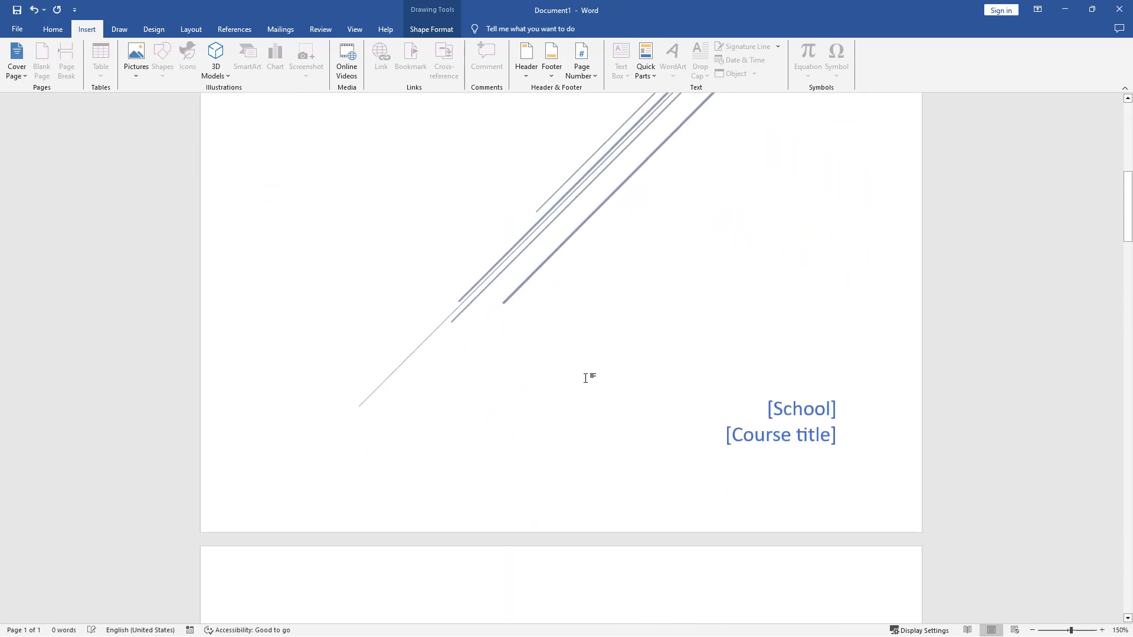
left_click(808, 409)
type("Vito")
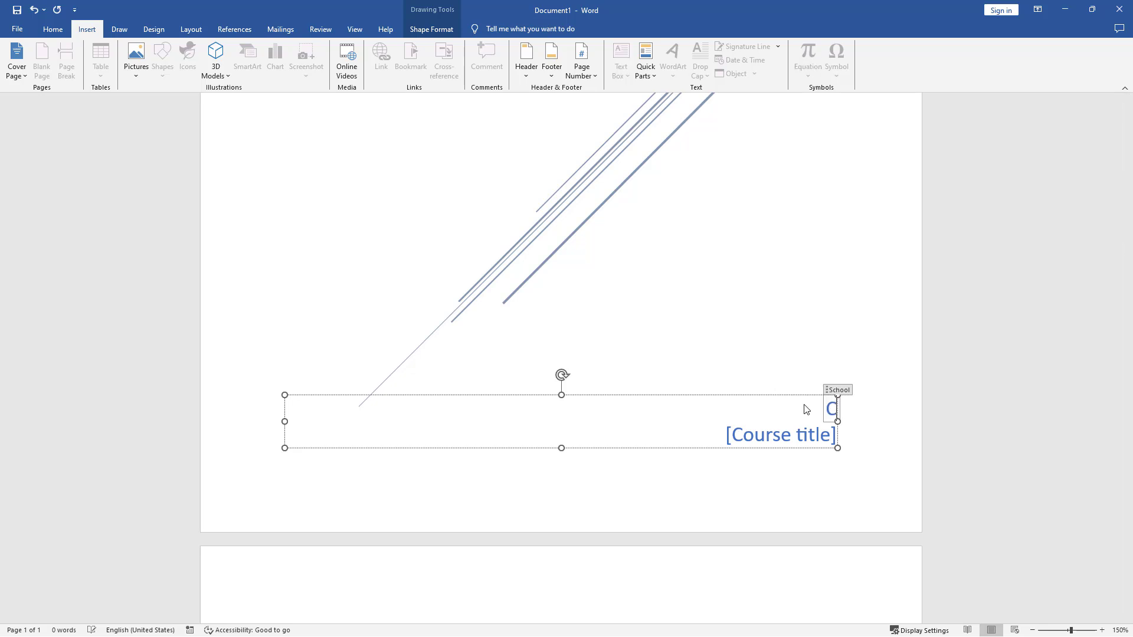
type("shAcademy")
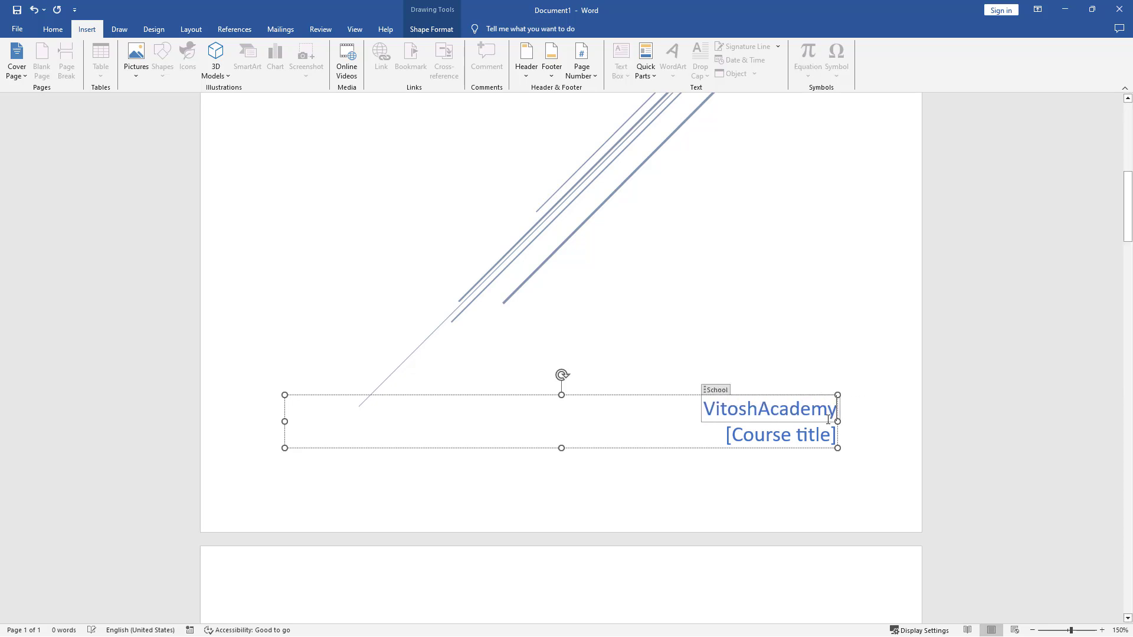
left_click(802, 442)
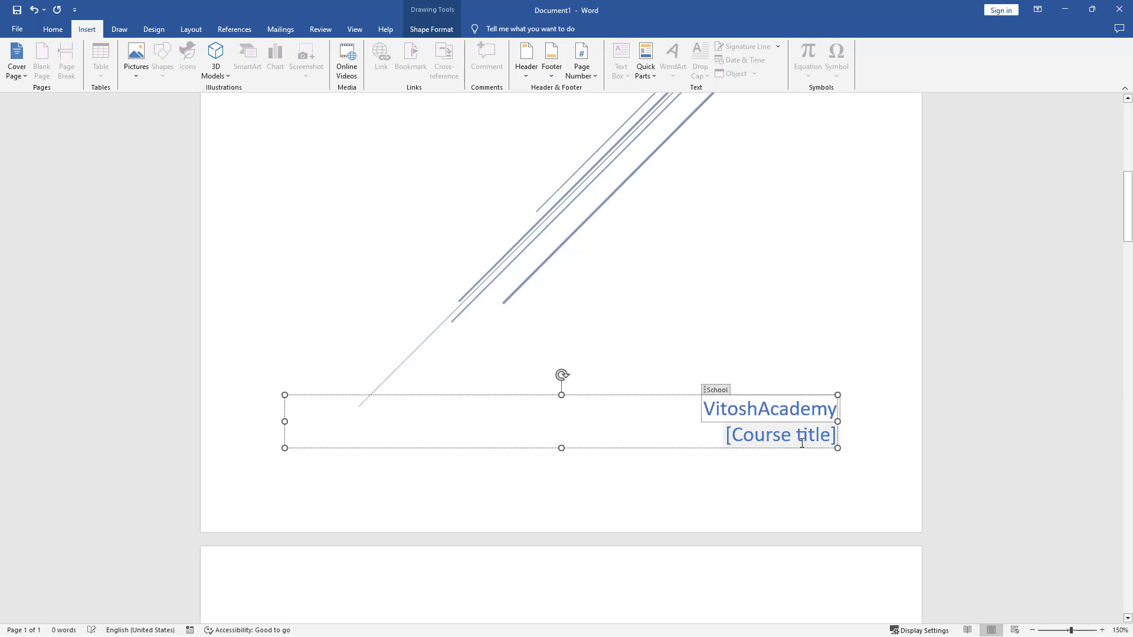
right_click(789, 410)
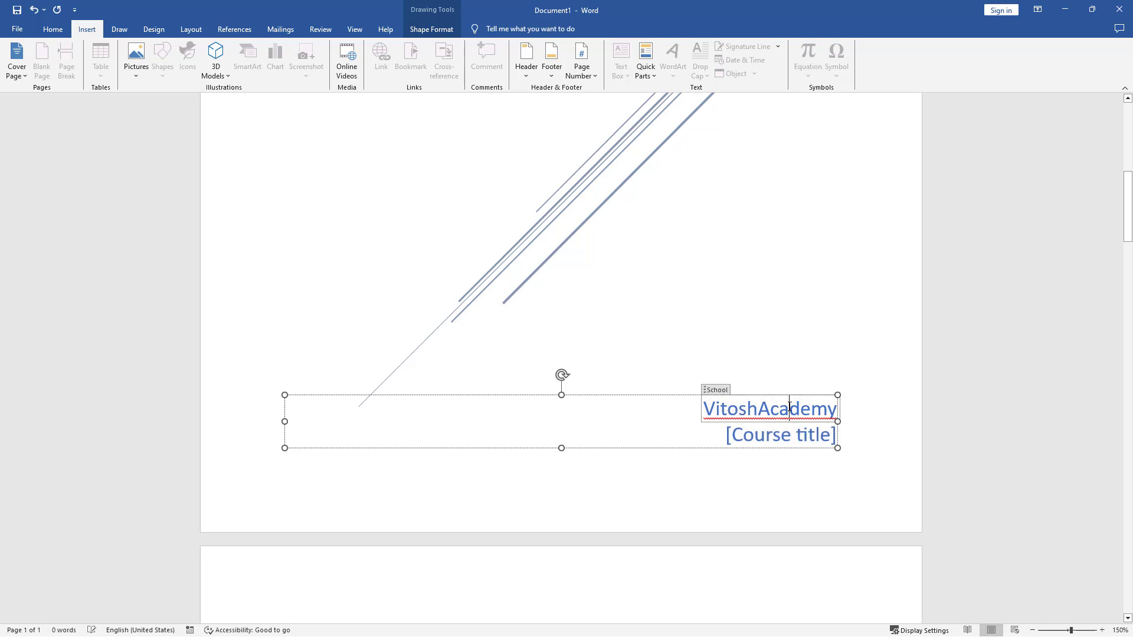
left_click(777, 459)
left_click(780, 441)
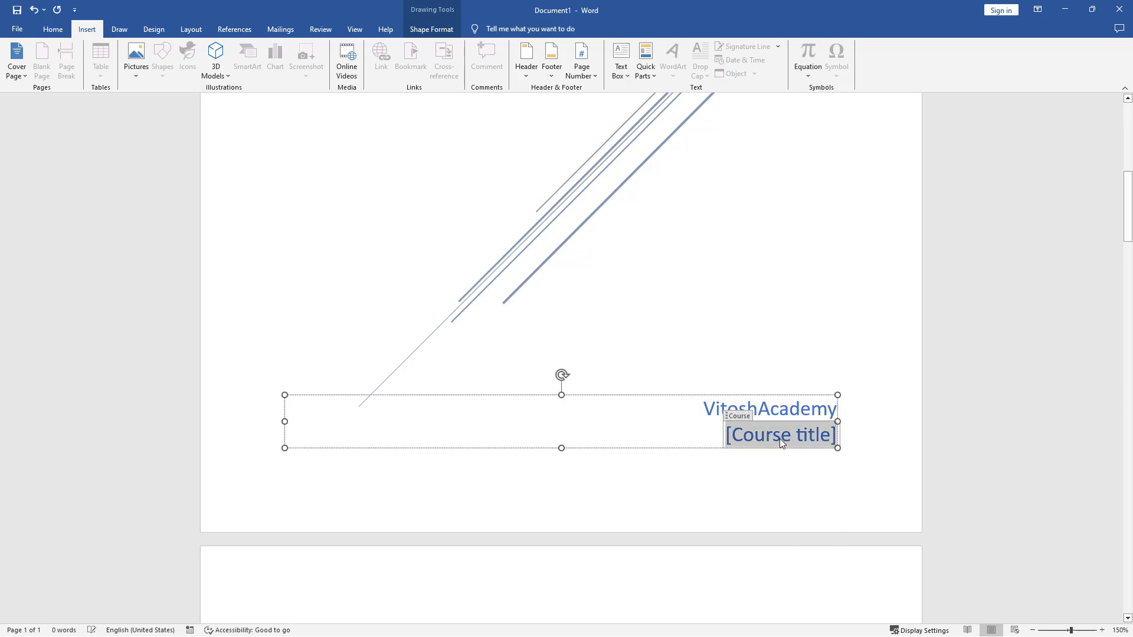
type("MS Word")
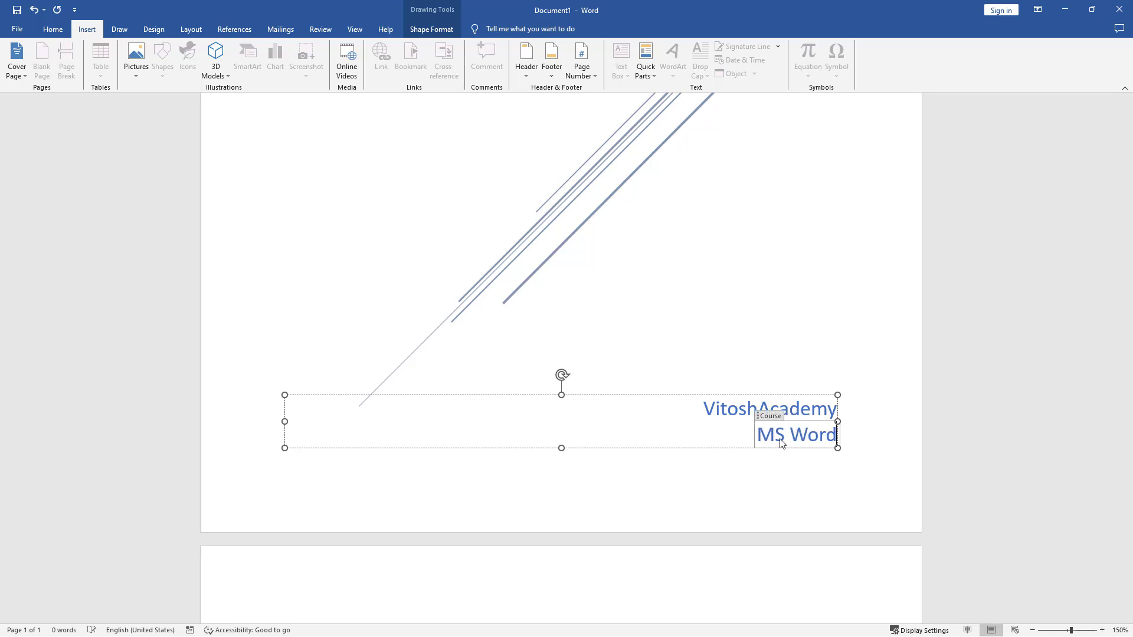
Step: Insert a page break directly before the "Python – Django Girls – Introduction to Django – Video" title
scroll(455, 549, "down", 6)
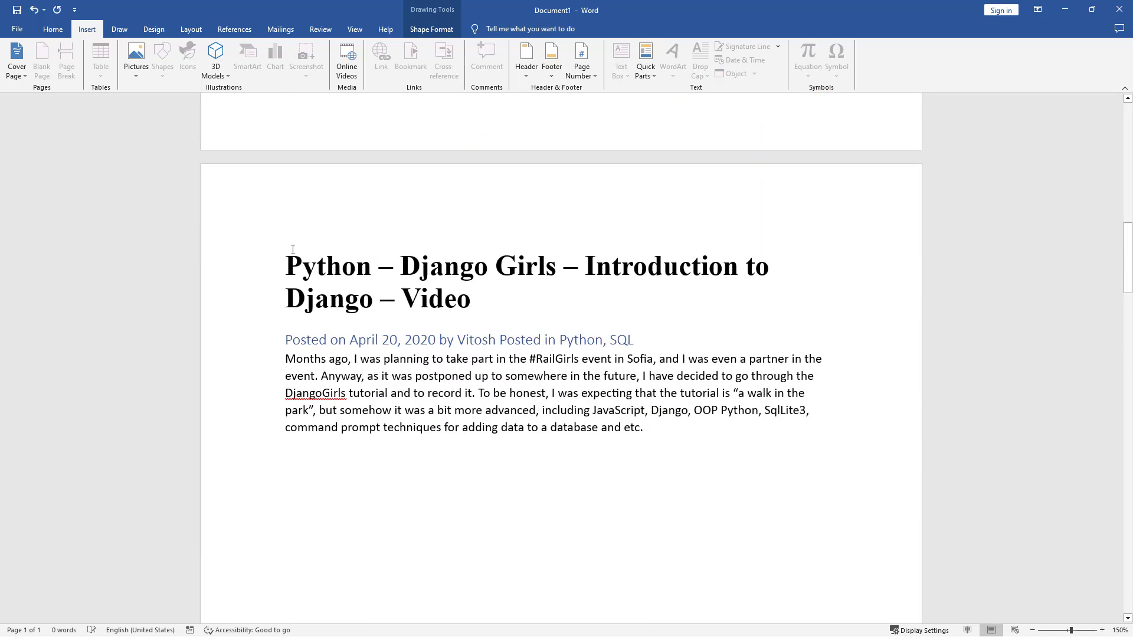
left_click(284, 264)
left_click(278, 264)
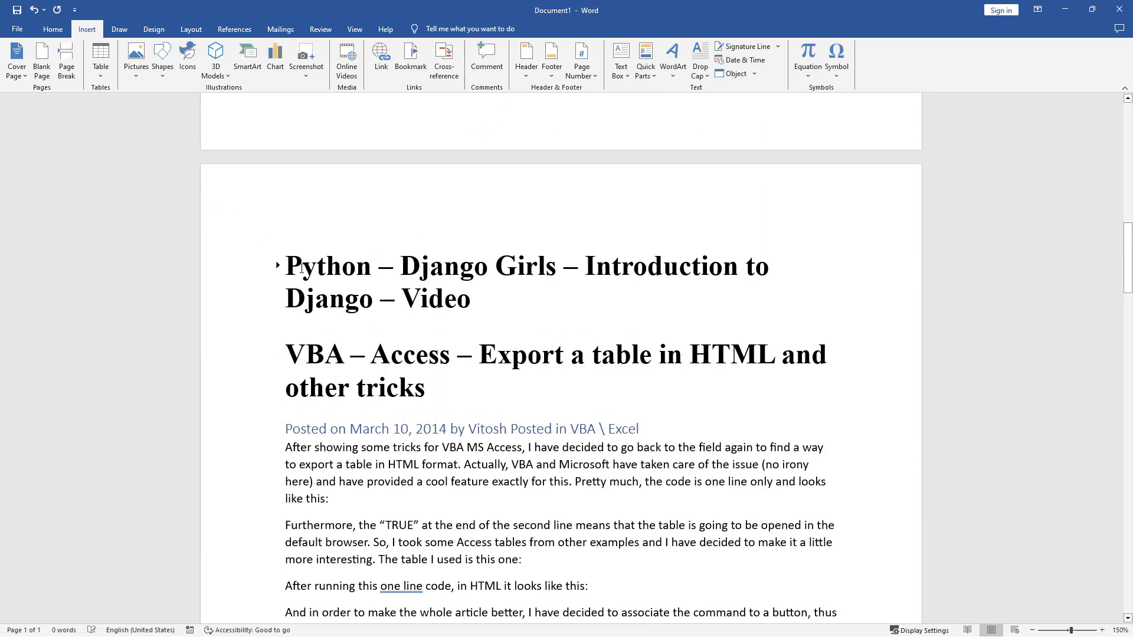
left_click(278, 267)
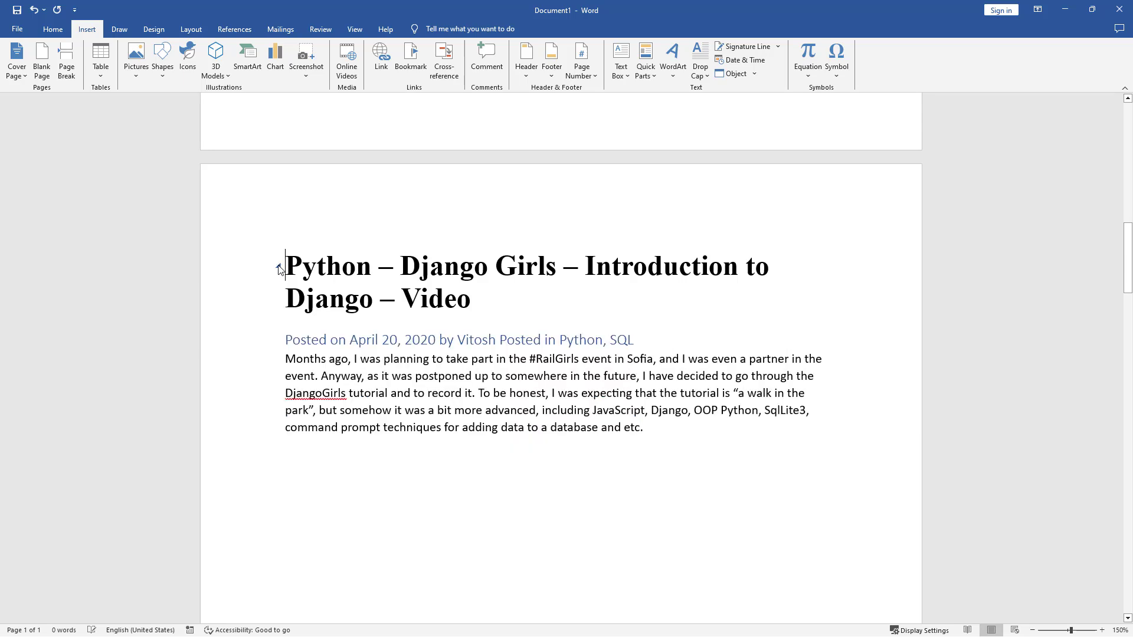
left_click(63, 54)
Step: Insert the Automatic Table 1 table of contents on the blank page after the cover page
scroll(354, 359, "up", 5)
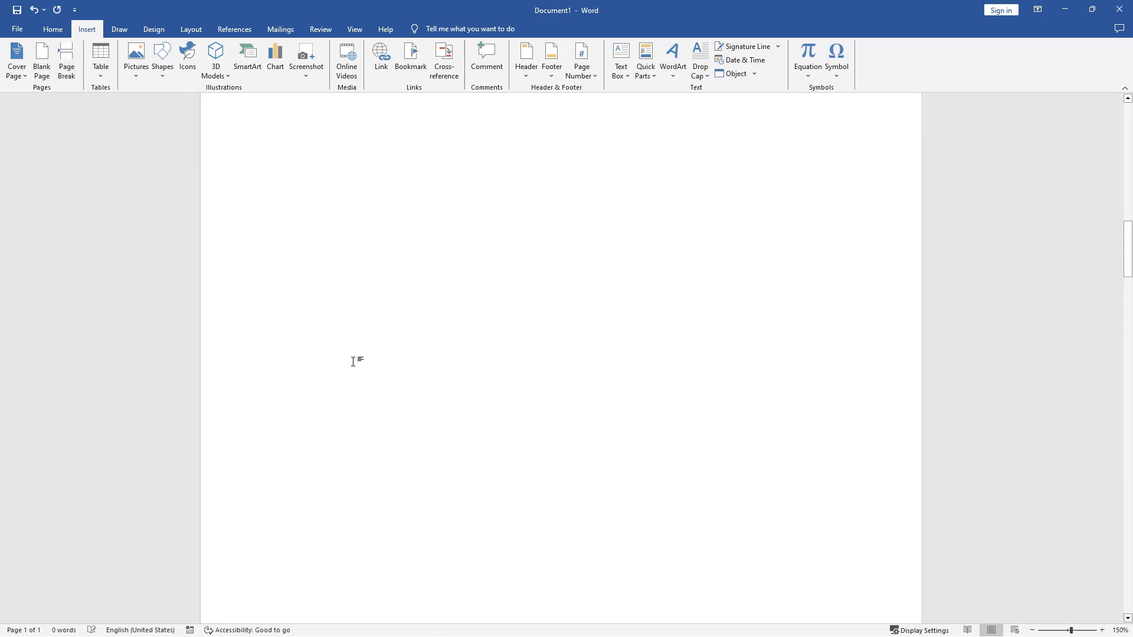
scroll(405, 419, "up", 5)
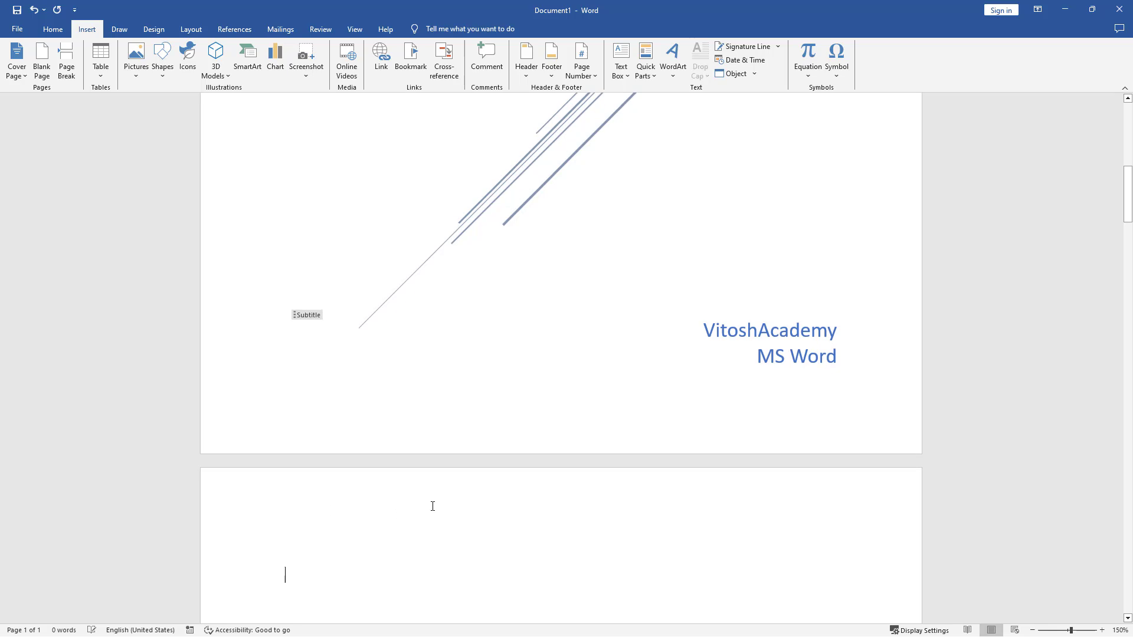
scroll(342, 391, "down", 4)
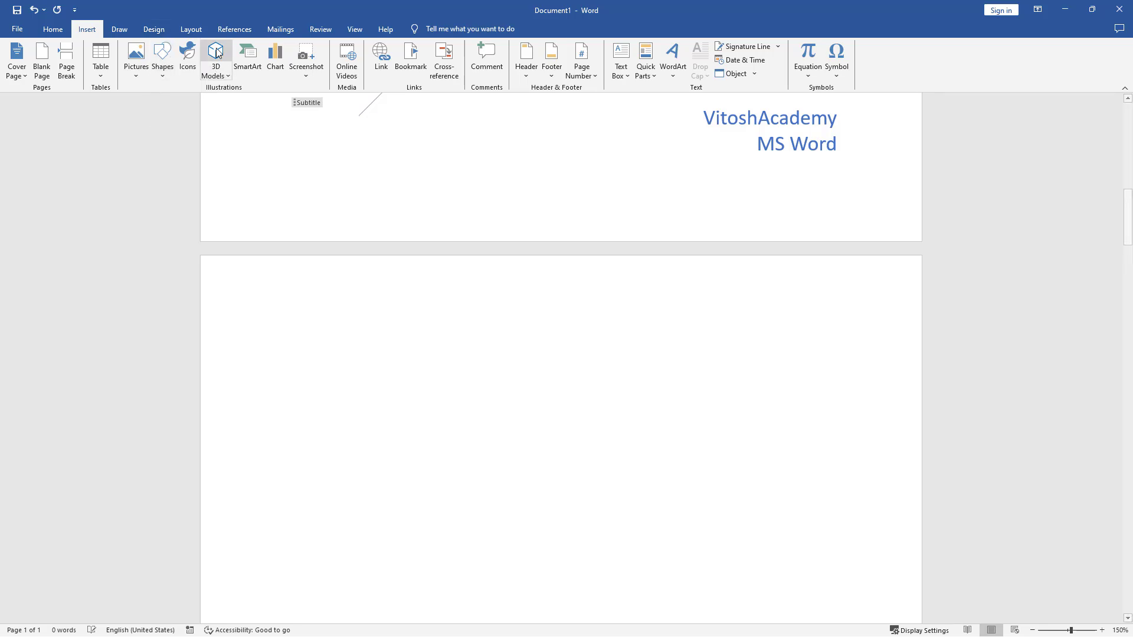
left_click(234, 32)
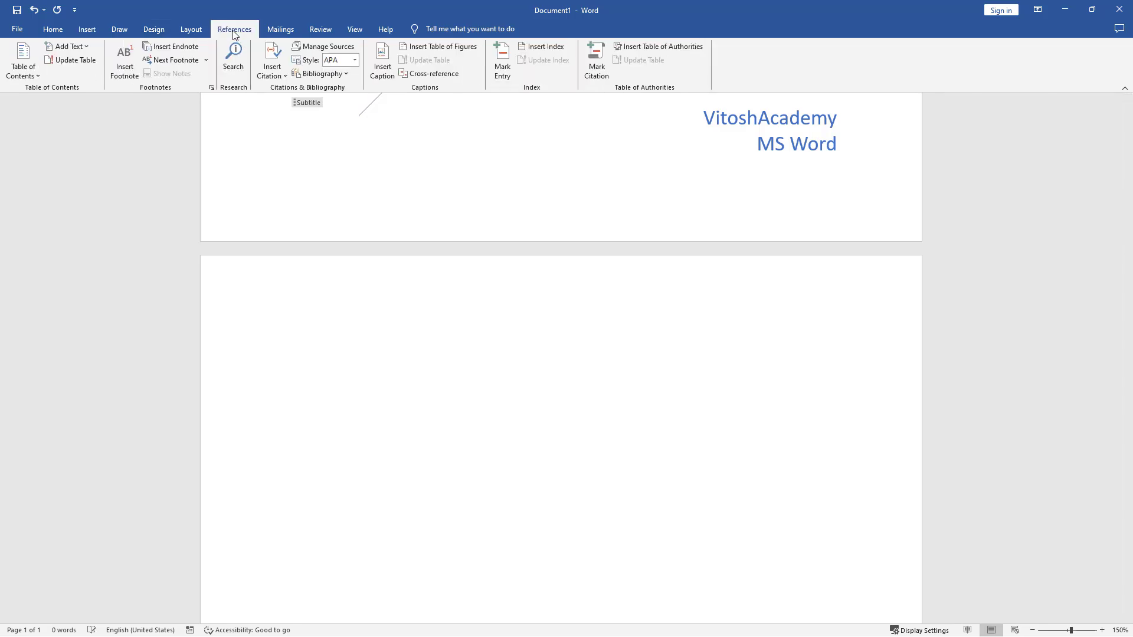
left_click(29, 70)
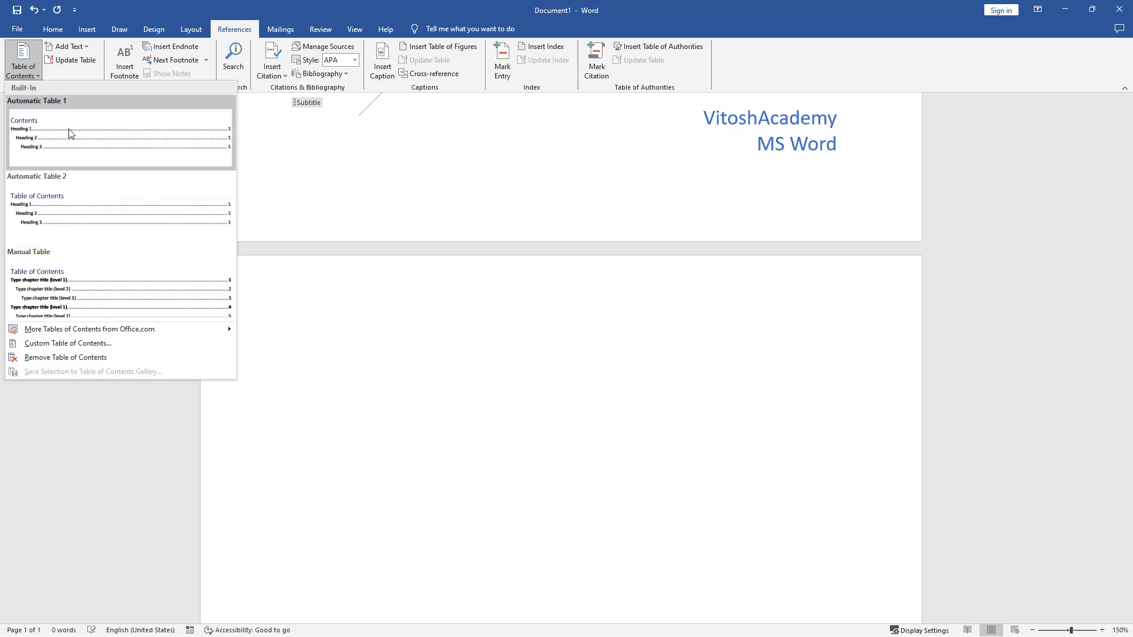
left_click(117, 148)
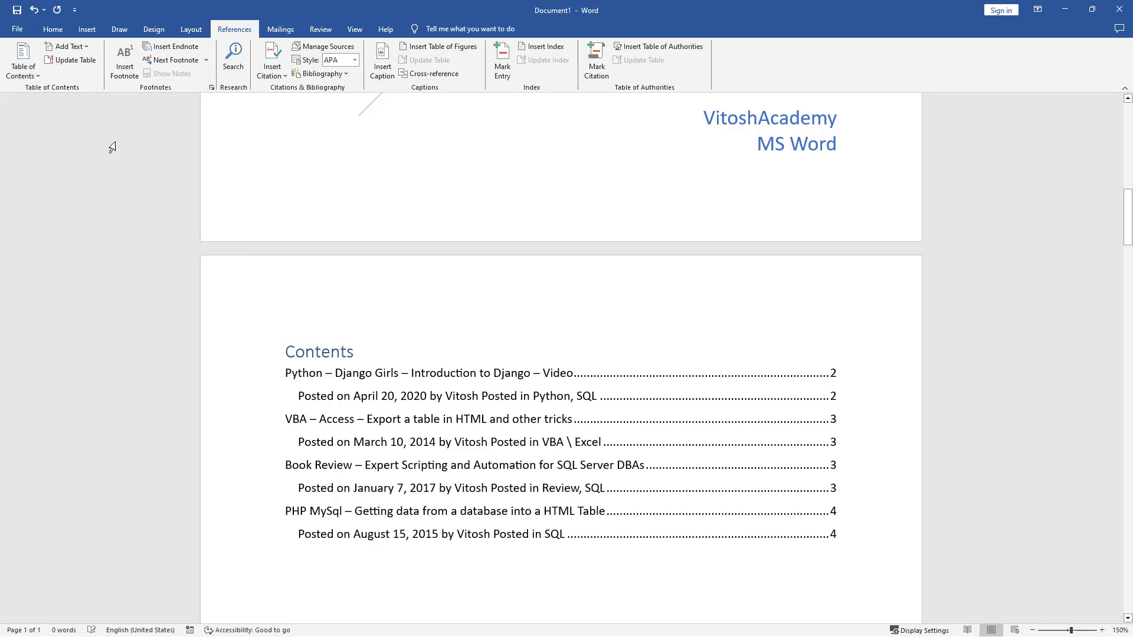
Step: Examine the article titles, post lines and page numbers listed in the table of contents
scroll(377, 378, "down", 1)
scroll(628, 432, "down", 2)
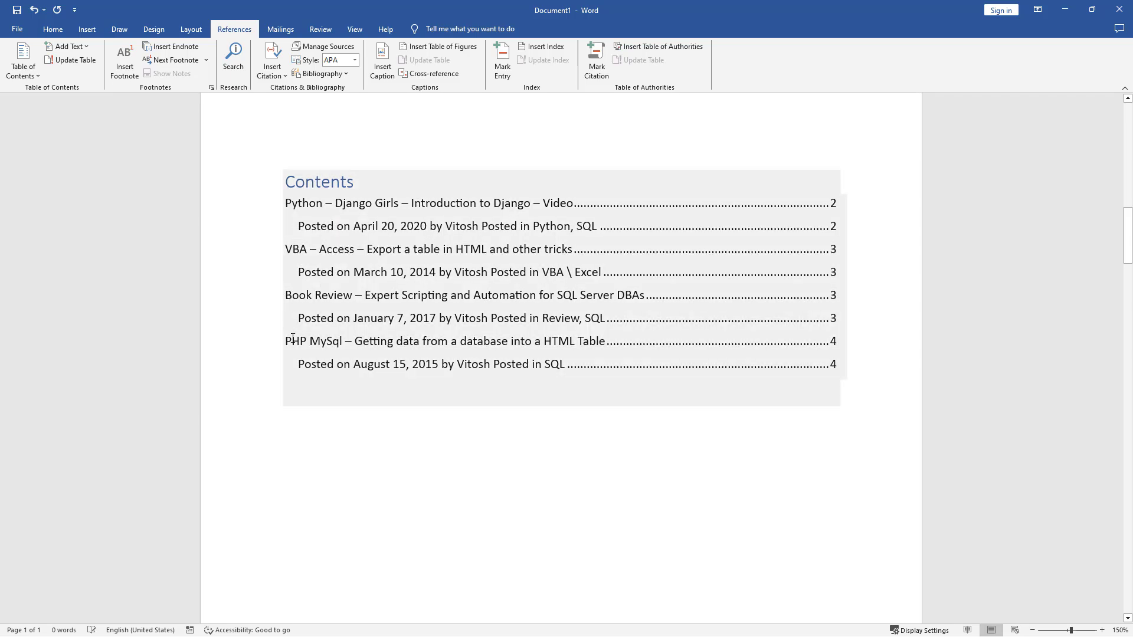
left_click(53, 29)
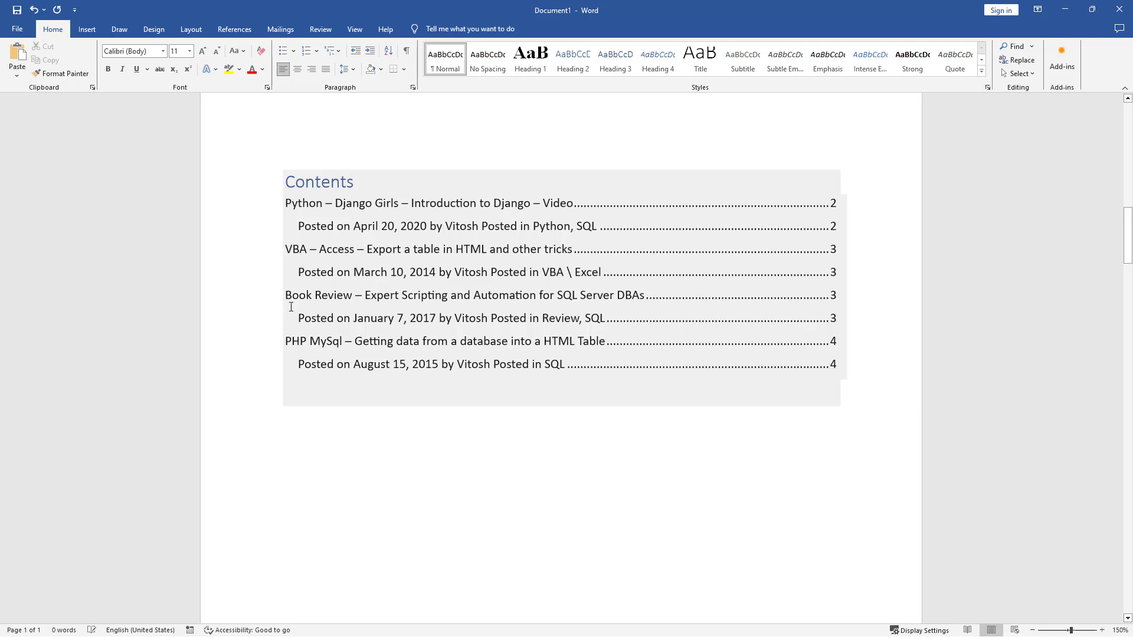
triple_click(302, 317)
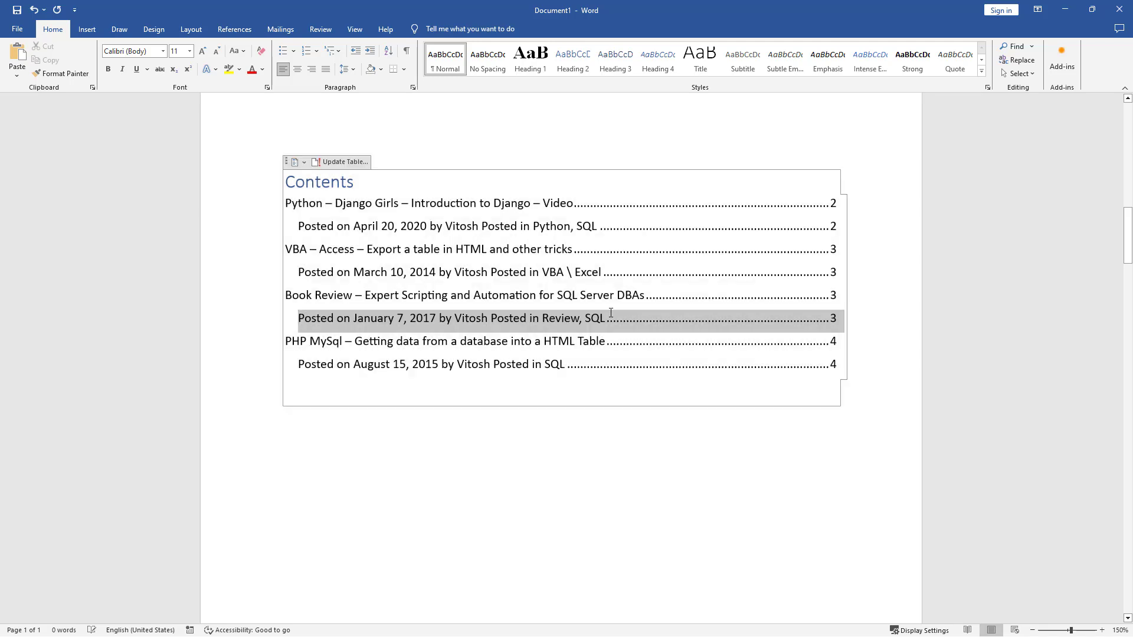
scroll(539, 396, "down", 1)
scroll(538, 395, "down", 1)
scroll(537, 392, "up", 2)
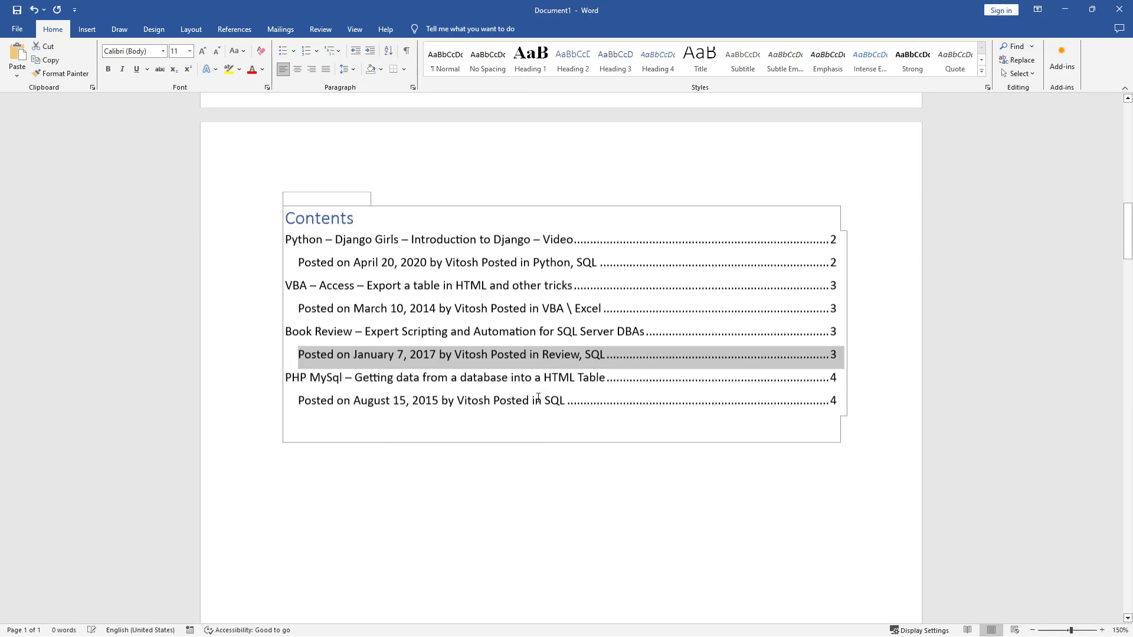
Step: Add a separate "VBA" heading above the "VBA – Access" title, copied from that title, with an empty line below it
scroll(502, 386, "down", 2)
scroll(461, 388, "down", 6)
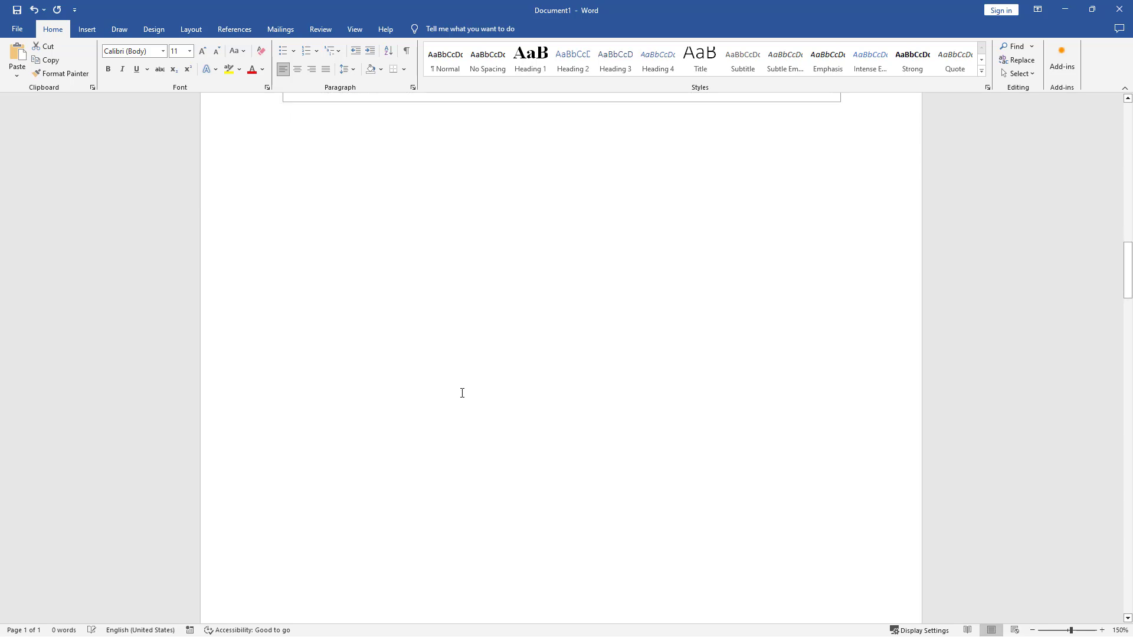
scroll(338, 463, "down", 13)
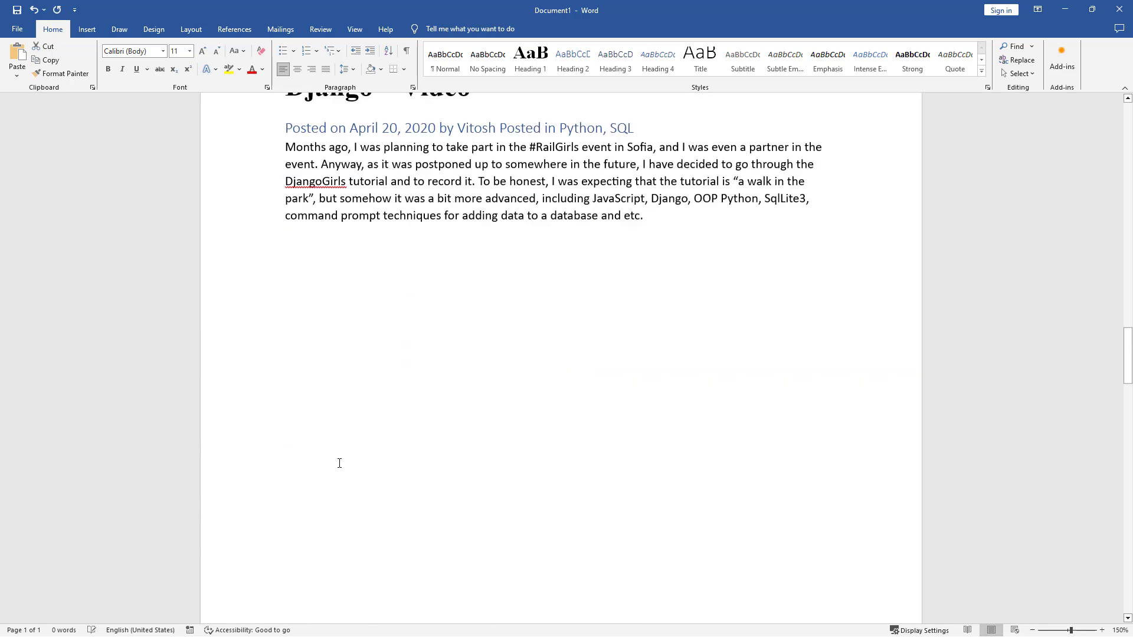
scroll(340, 463, "down", 4)
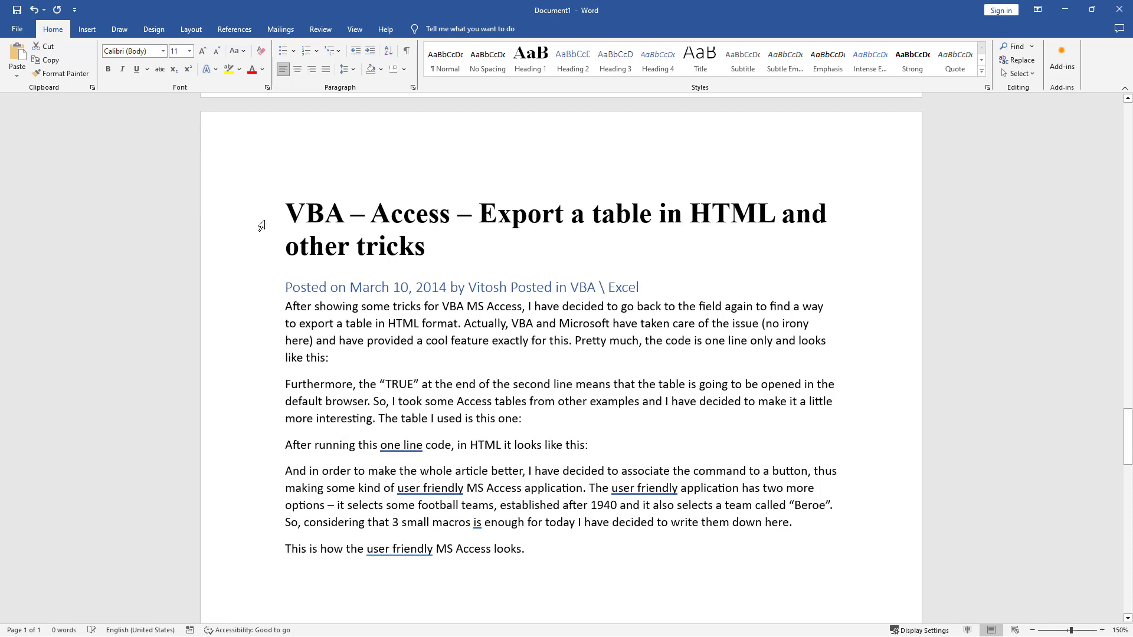
left_click_drag(294, 206, 372, 210)
key("ctrl+c")
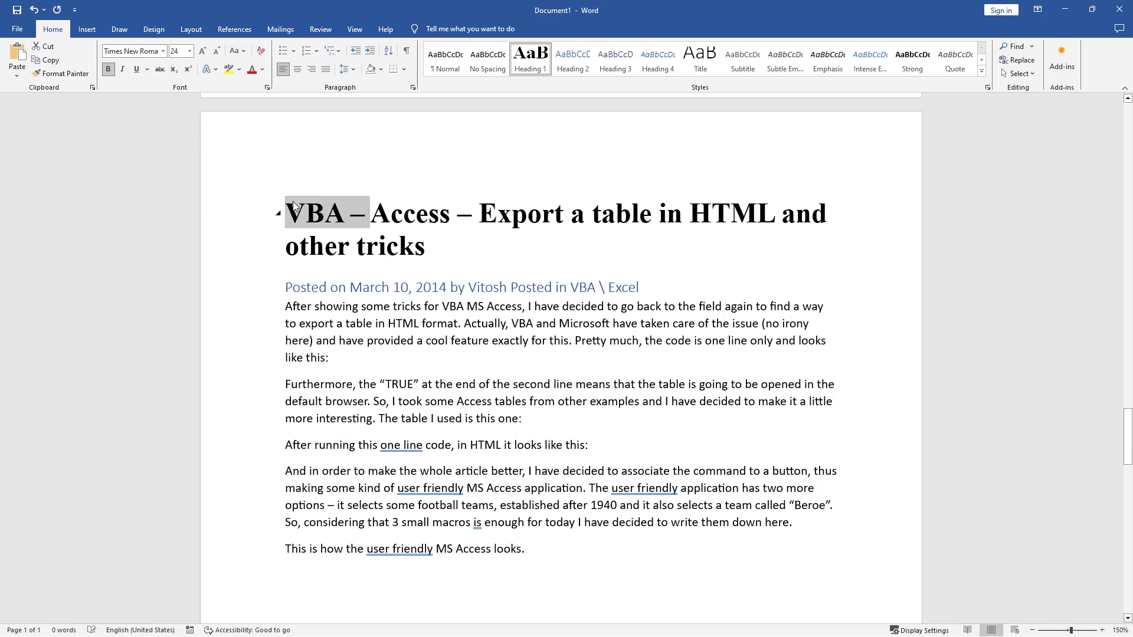
left_click(289, 207)
key("Return")
key("Up")
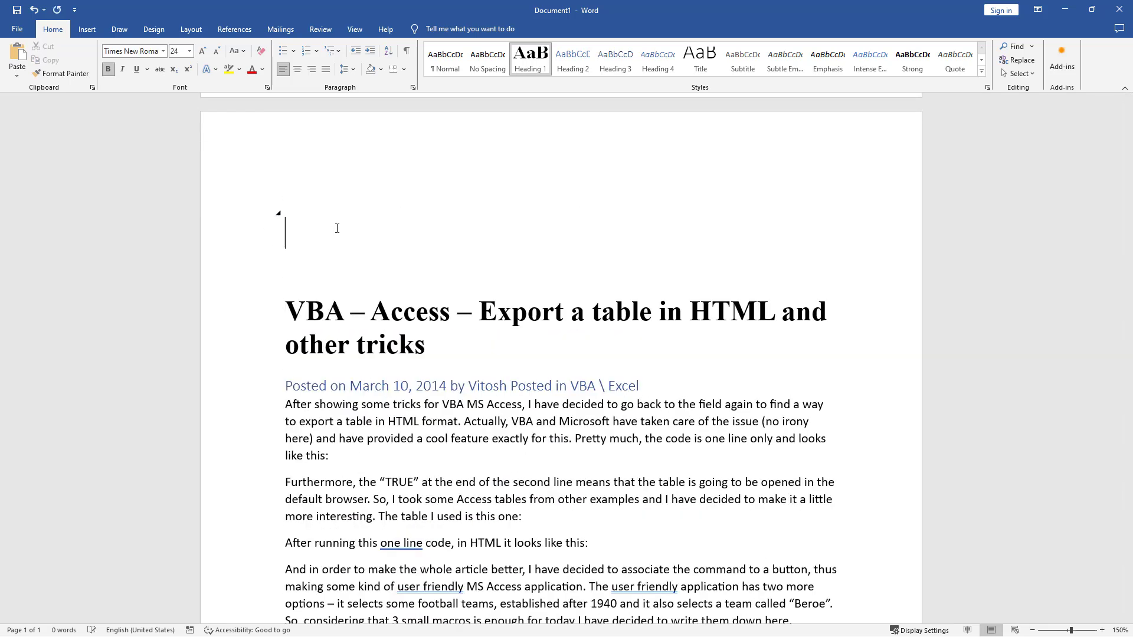
key("ctrl+v")
key("BackSpace")
key("Return")
Step: Copy "Posted on March" from the "VBA – Access" article's post line and paste it below the new "VBA" heading
left_click_drag(291, 431, 367, 429)
key("ctrl+c")
left_click(328, 240)
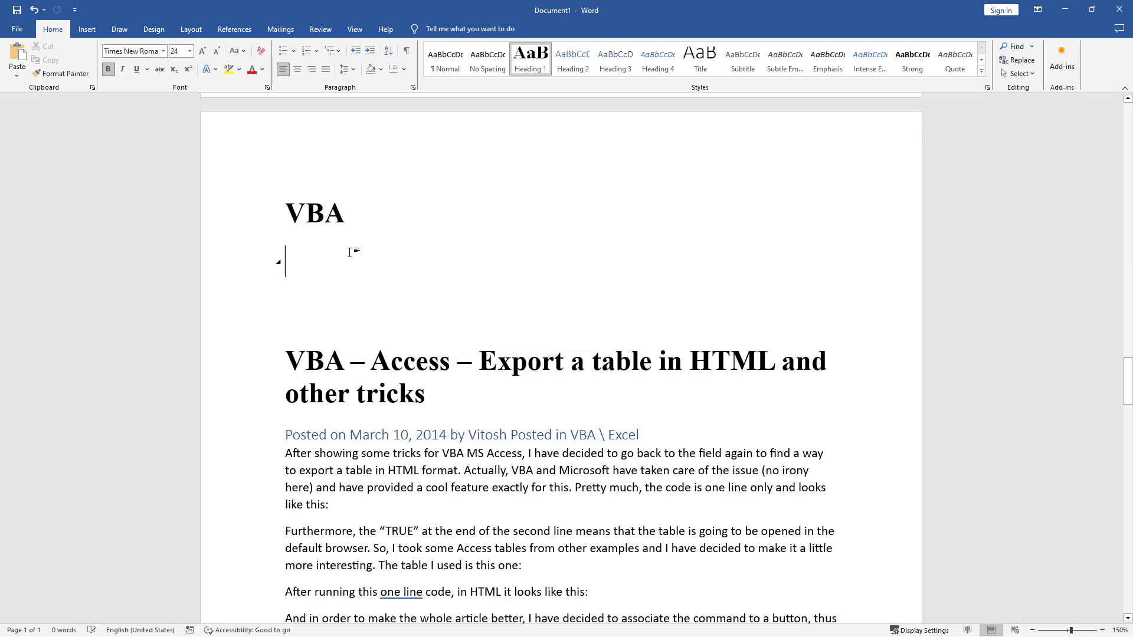
key("ctrl+v")
Step: Apply the original post line's formatting to the pasted text, change it to "Posted on today!" and start a new line below
left_click_drag(378, 435, 284, 435)
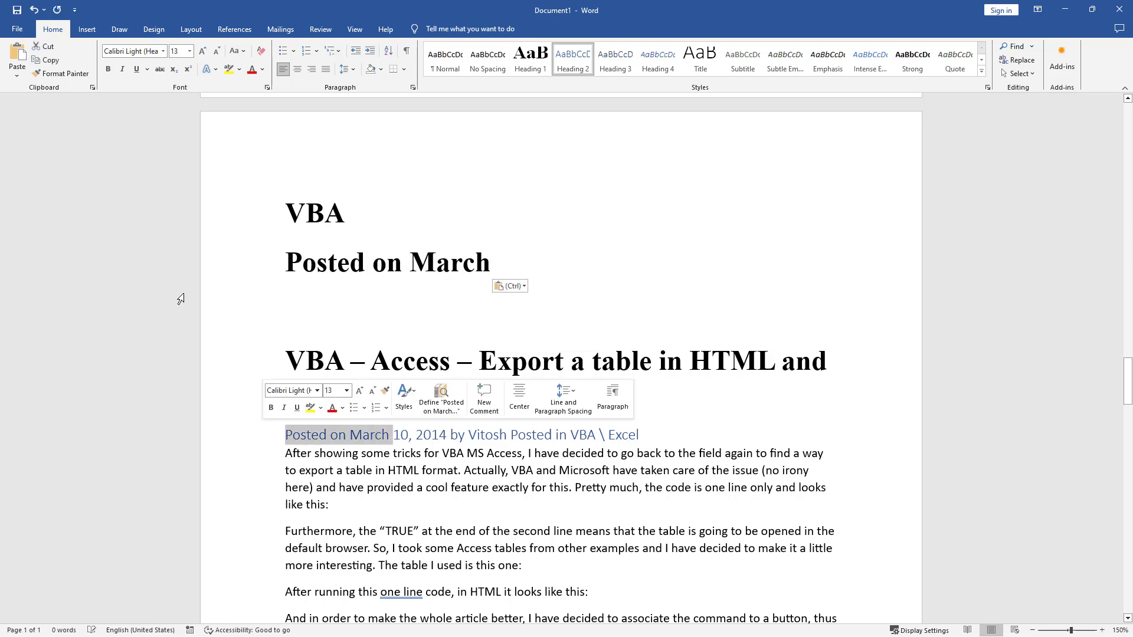
left_click(61, 73)
left_click_drag(498, 260, 321, 270)
double_click(372, 255)
type("today!")
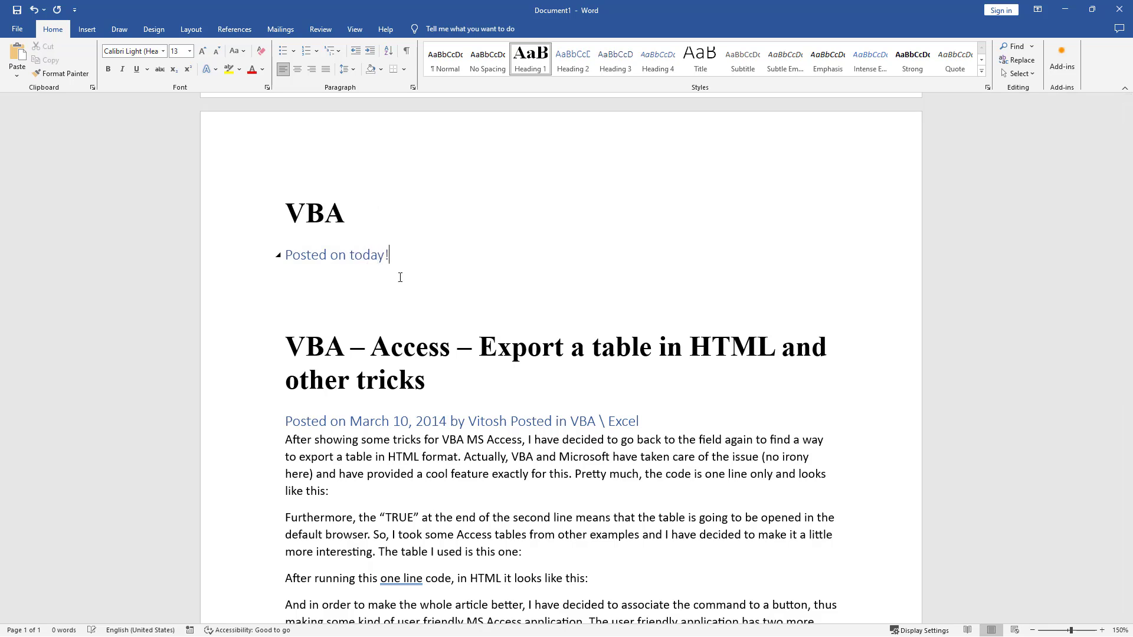
key("Return")
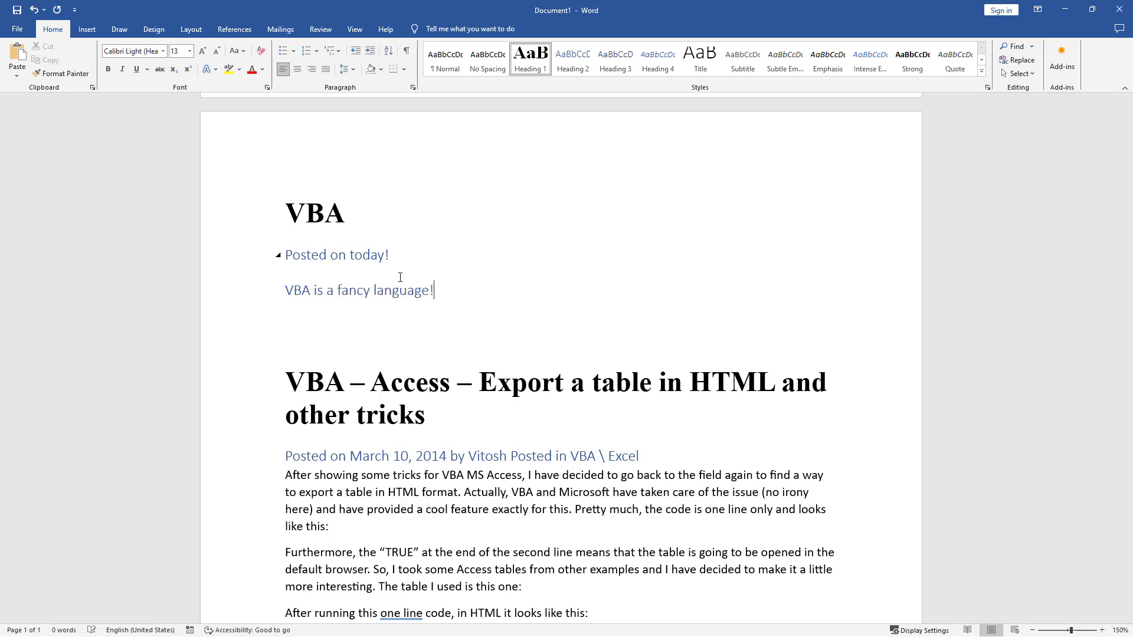
Step: Copy the body text formatting of the "VBA – Access" article onto the line "VBA is a fancy language!"
double_click(372, 501)
left_click(61, 73)
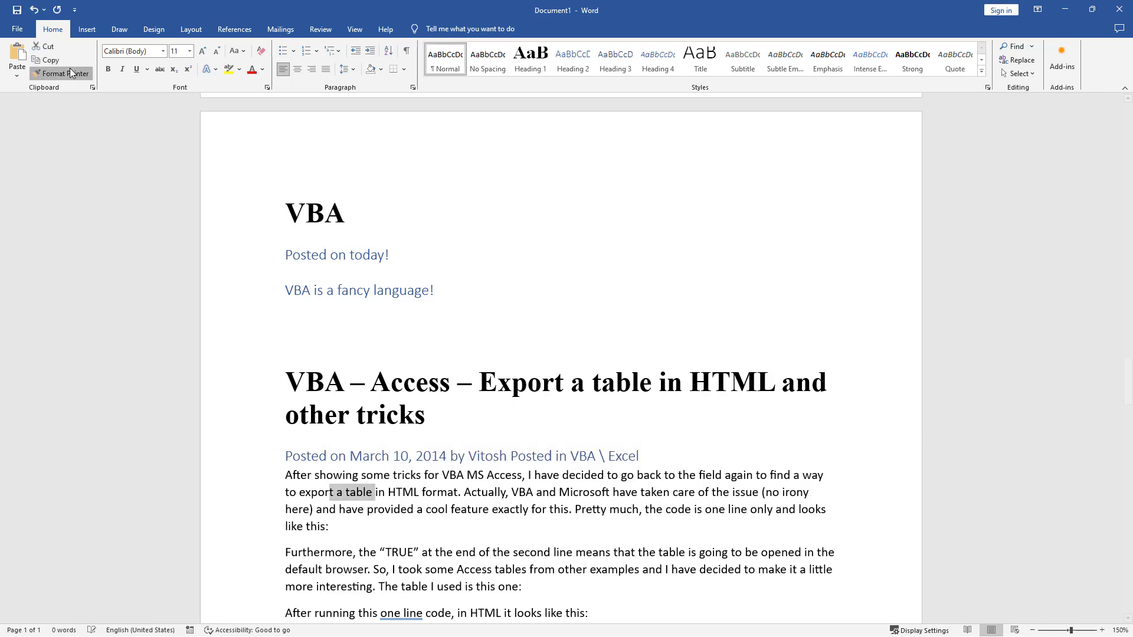
left_click_drag(359, 285, 274, 289)
Step: Update the entire table of contents and check the entries for the new VBA article
scroll(541, 360, "up", 10)
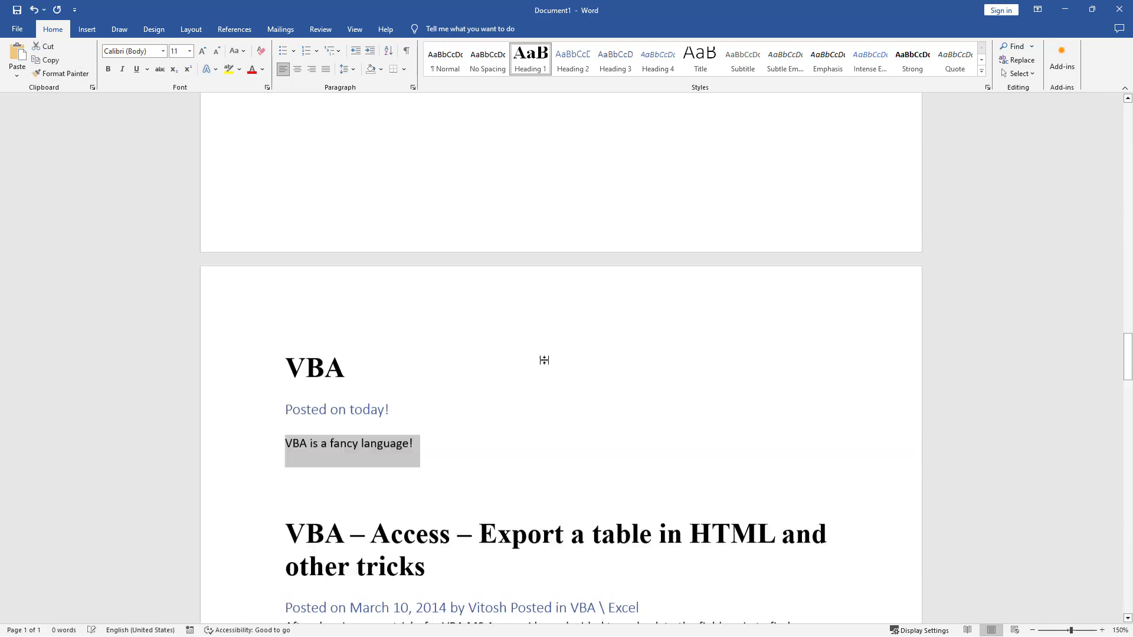
scroll(527, 330, "up", 15)
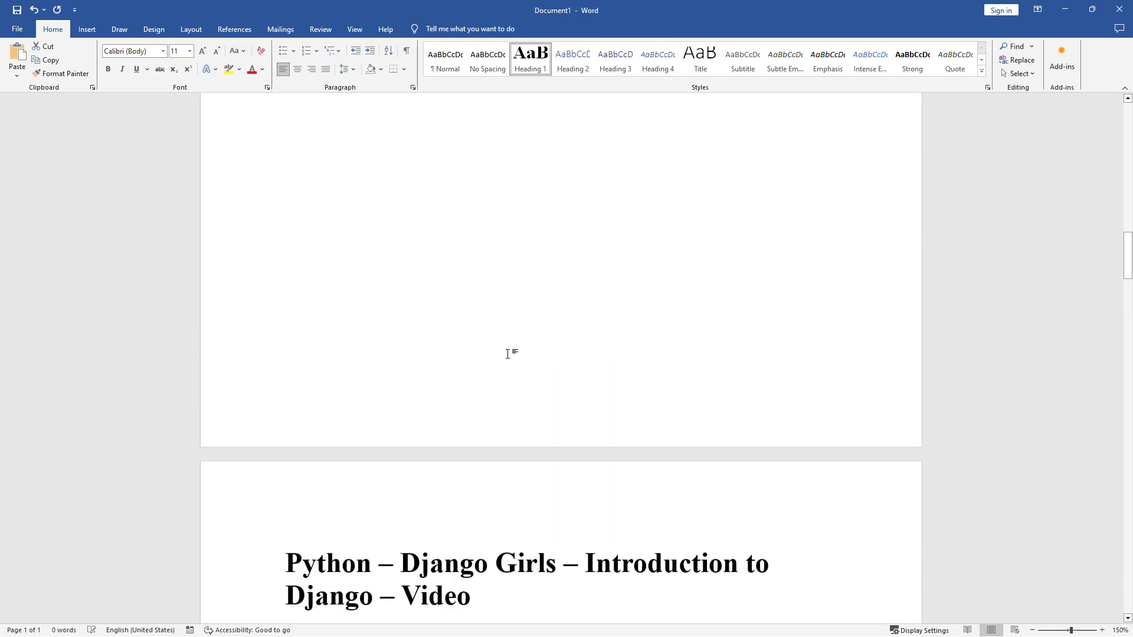
scroll(428, 396, "up", 2)
scroll(378, 472, "down", 1)
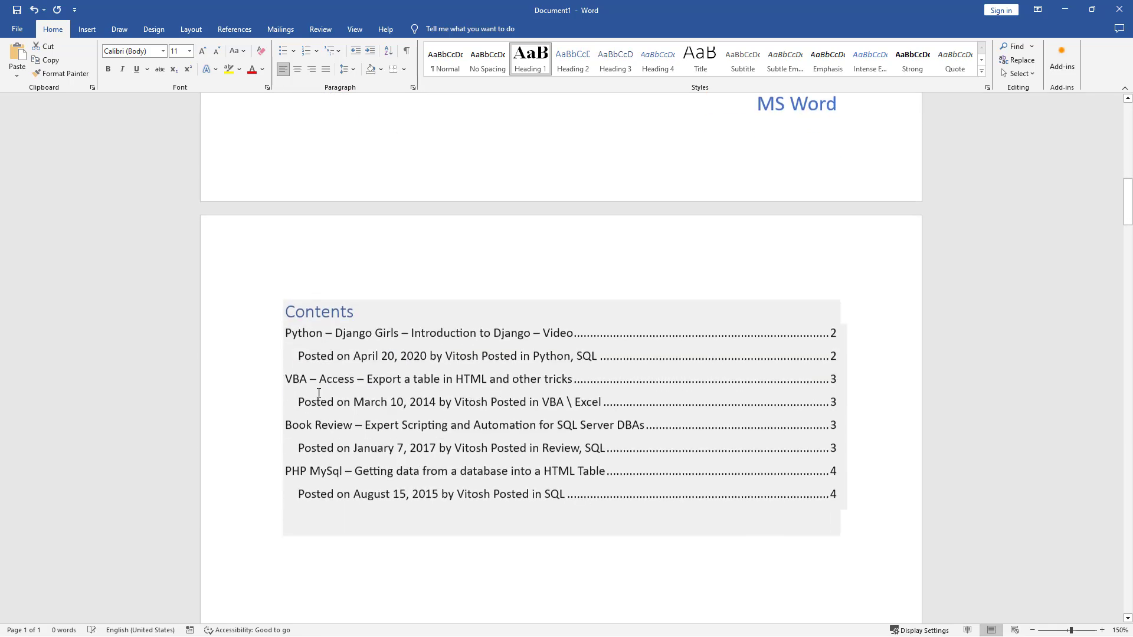
left_click(321, 381)
left_click(340, 290)
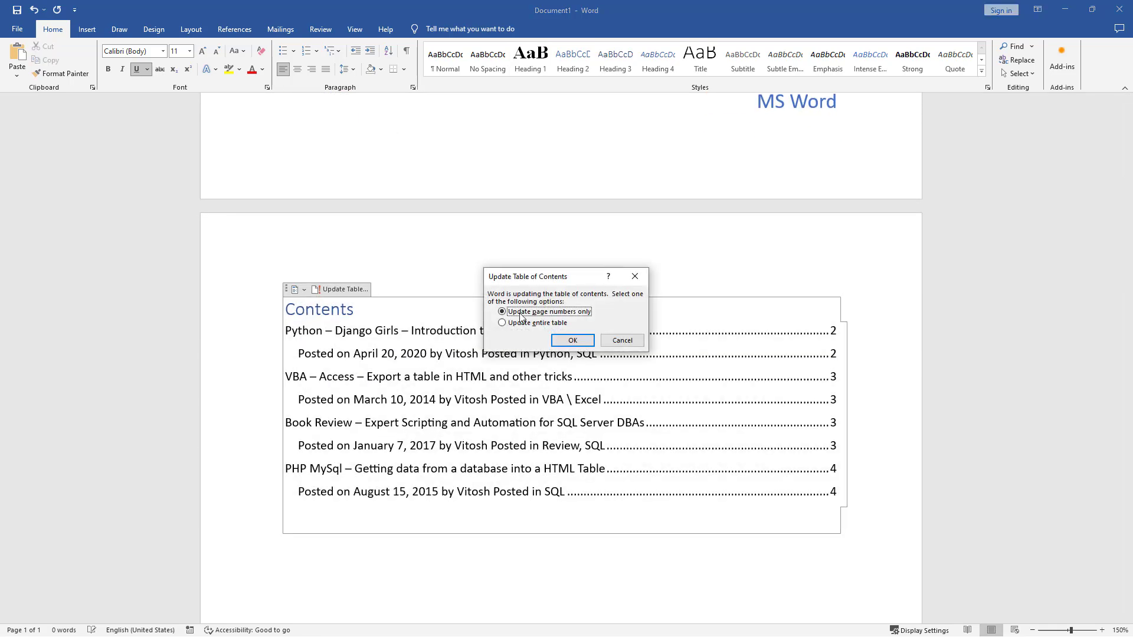
left_click(544, 325)
left_click(572, 341)
left_click(367, 380)
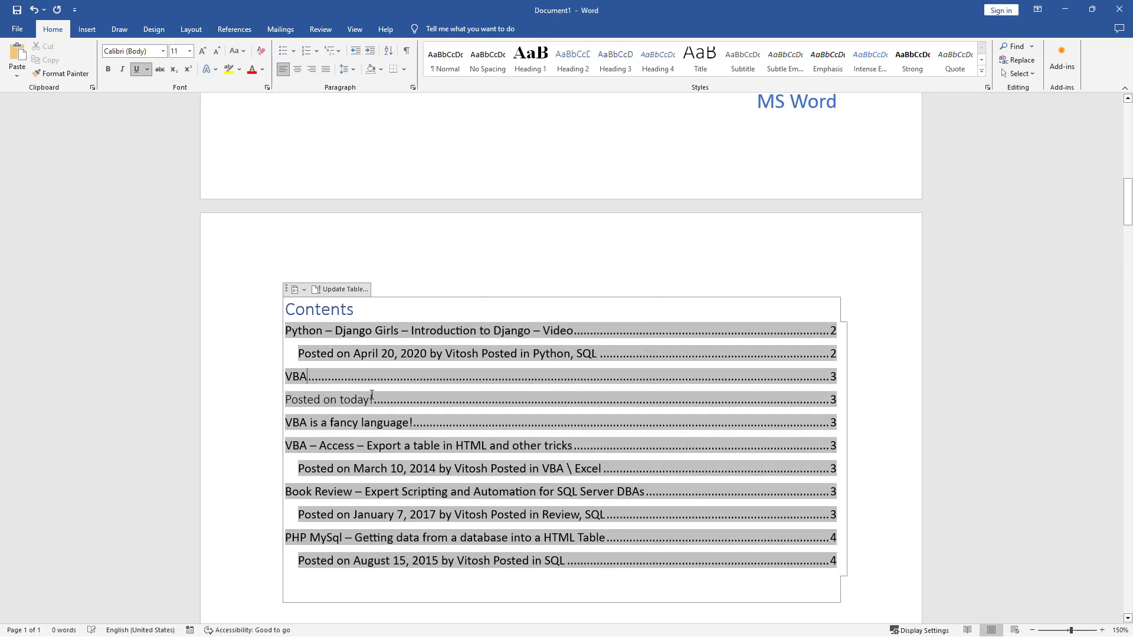
left_click(232, 435)
left_click(356, 425)
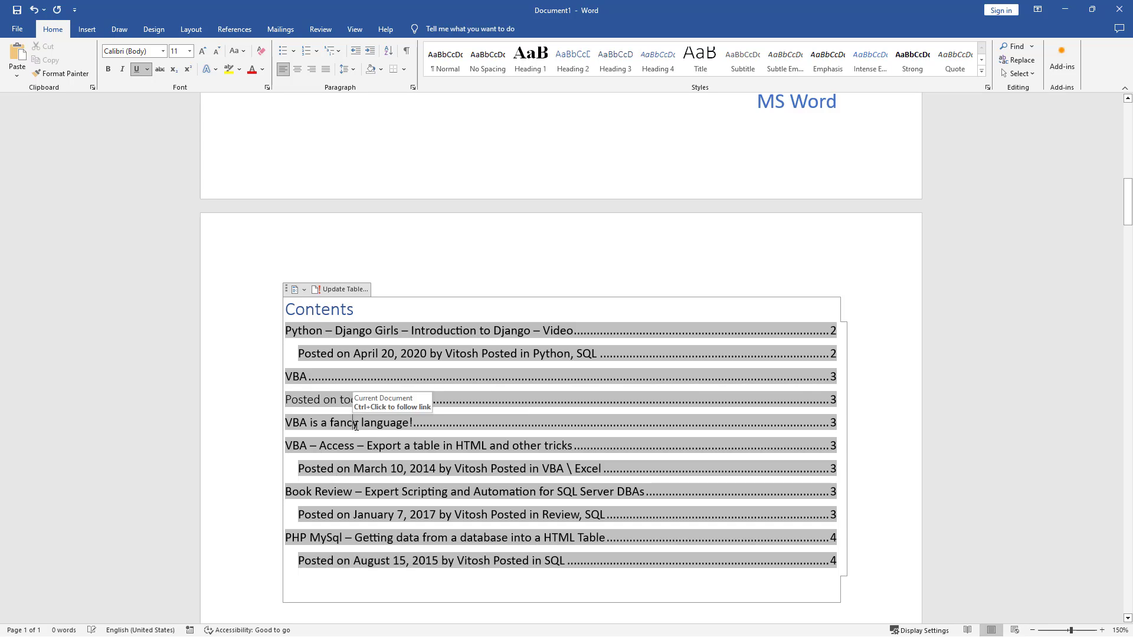
triple_click(324, 419)
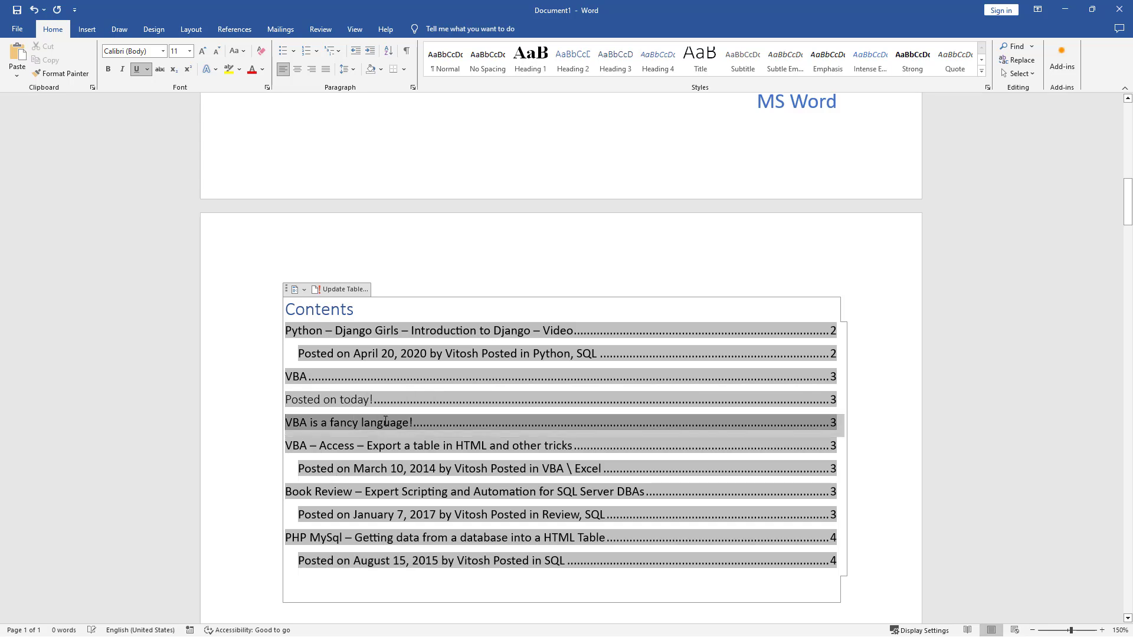
Step: Reapply the "VBA – Access" body formatting to "VBA is a fancy language!" and remove the empty line below it
scroll(393, 455, "down", 5)
scroll(393, 455, "down", 15)
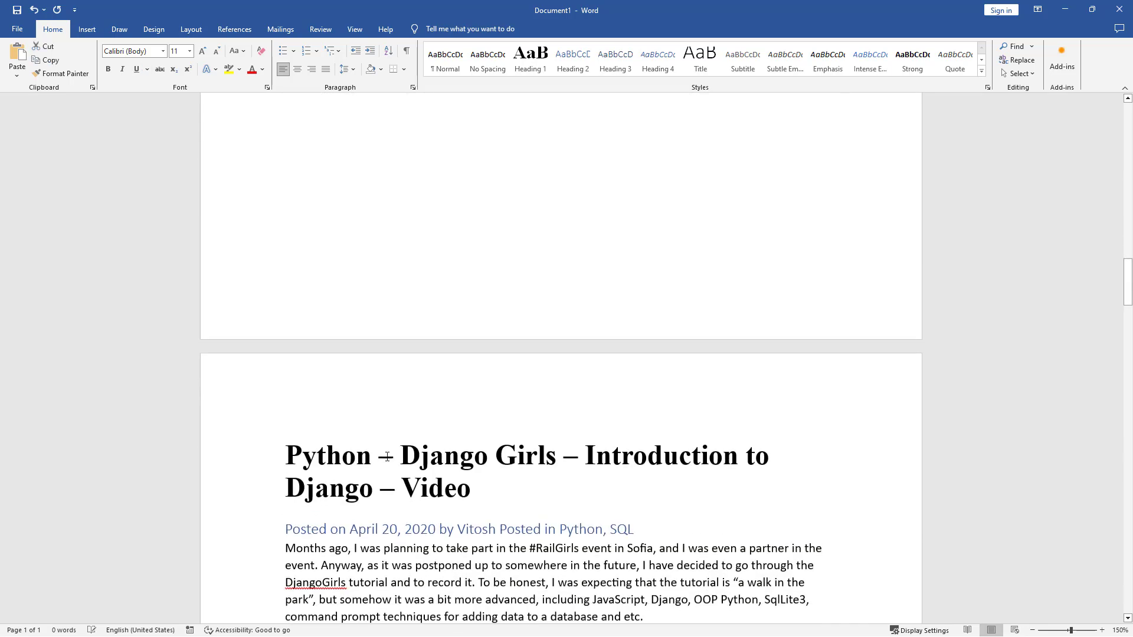
scroll(383, 457, "down", 7)
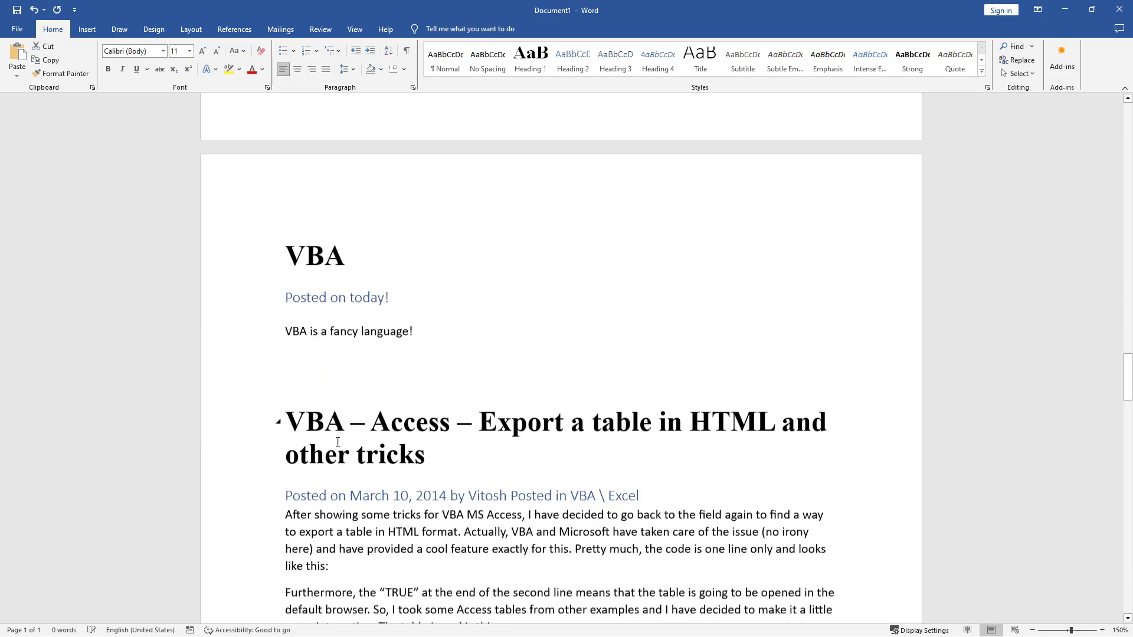
left_click_drag(315, 463, 286, 430)
left_click(62, 73)
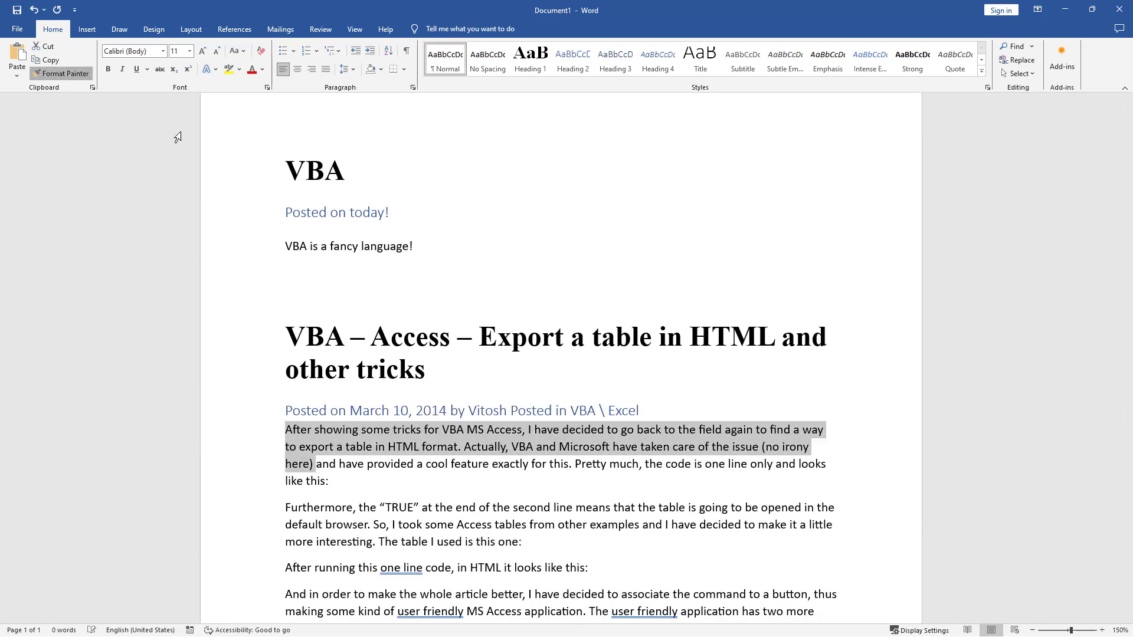
left_click_drag(424, 251, 257, 246)
left_click(482, 257)
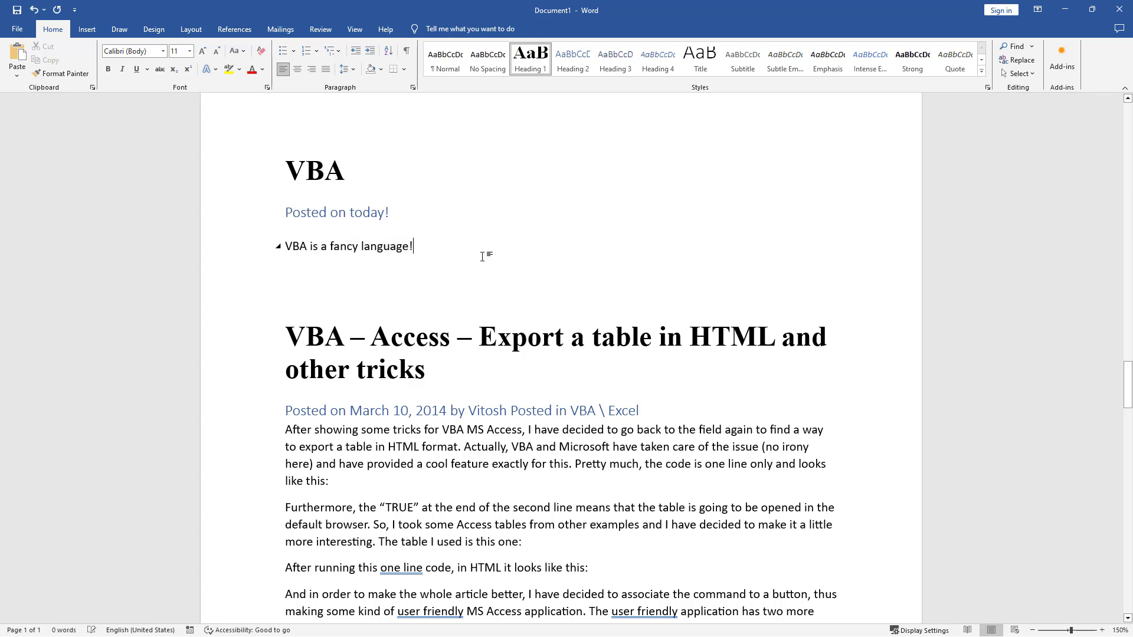
left_click(353, 281)
key("BackSpace")
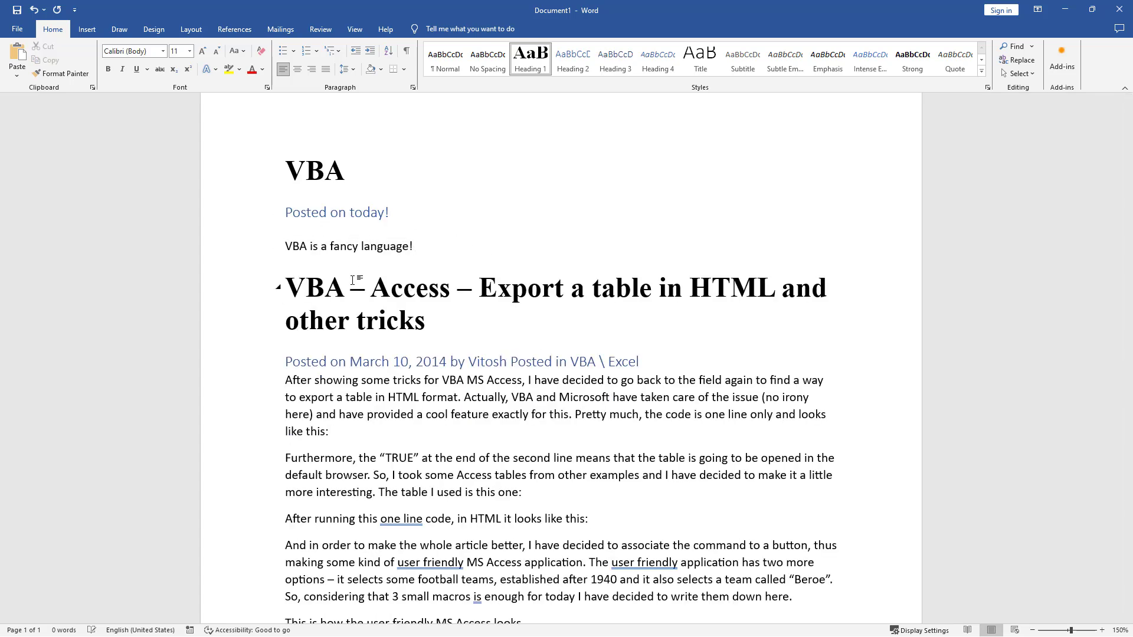
Step: Update the table of contents again to try to drop the "VBA is a fancy language!" entry
scroll(482, 342, "up", 15)
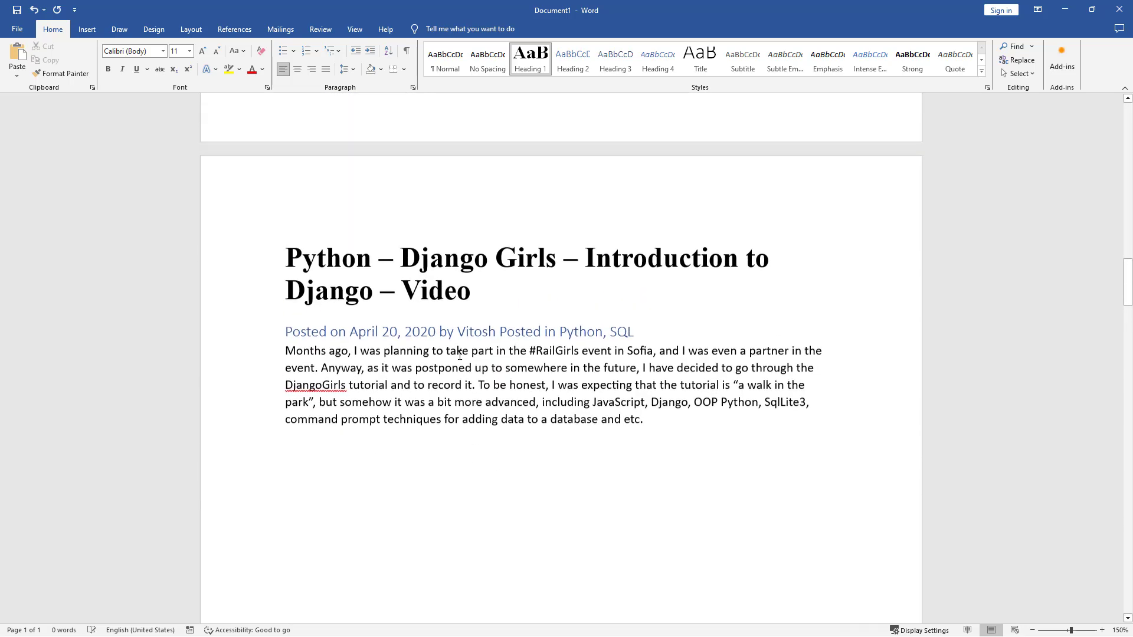
scroll(440, 376, "up", 7)
left_click(389, 363)
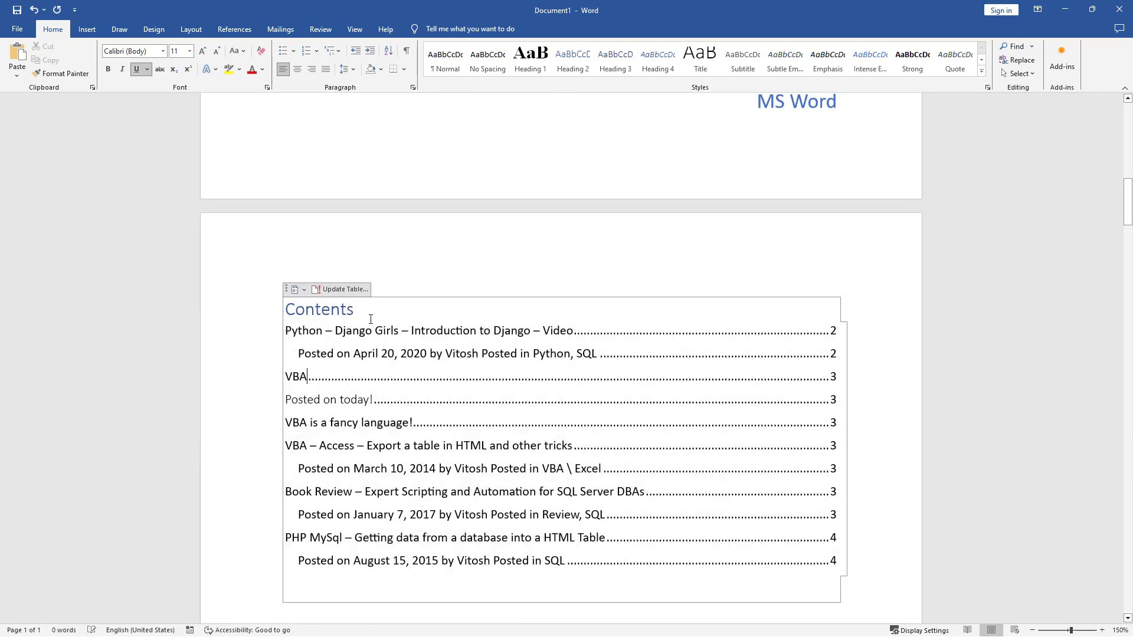
left_click(344, 289)
left_click(573, 341)
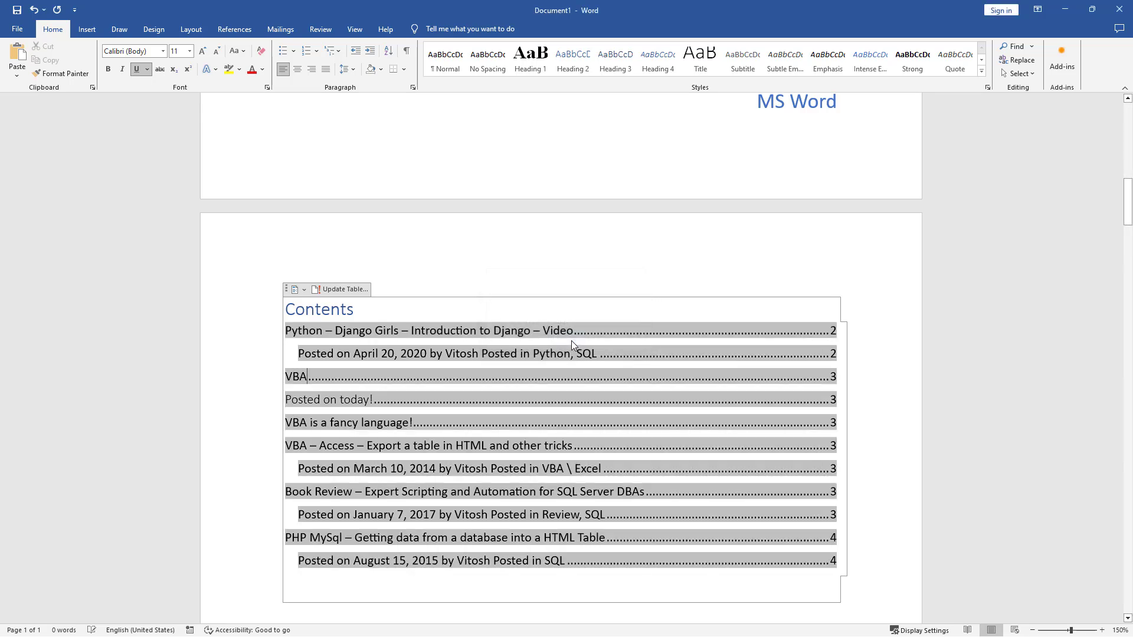
Step: Update the field at the "VBA is a fancy language!" contents entry, refreshing the entire table
triple_click(396, 422)
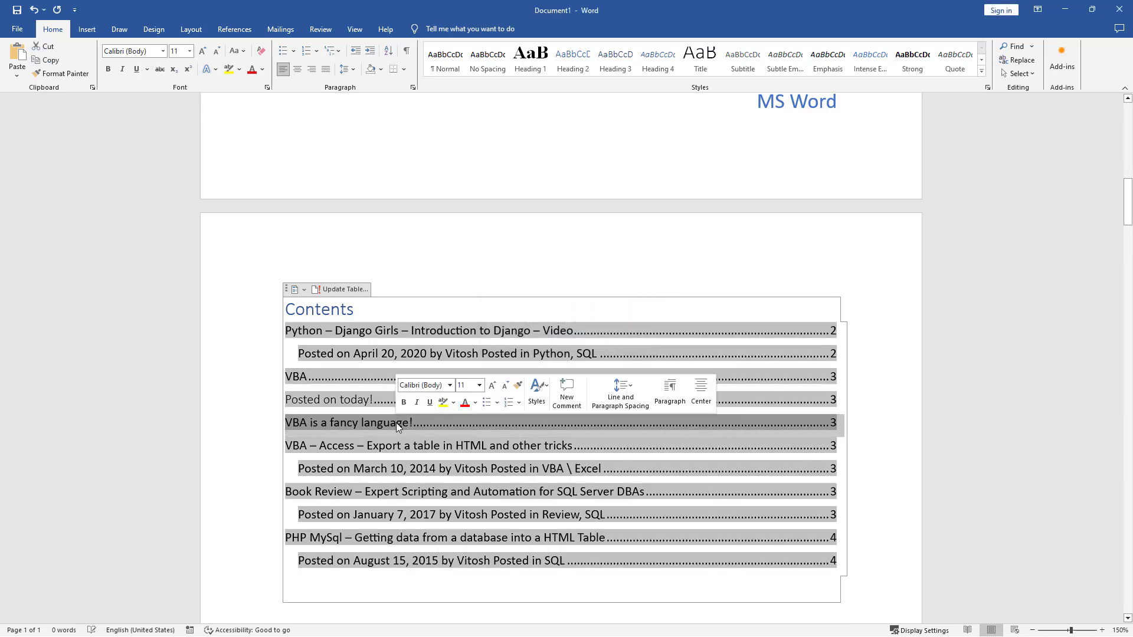
right_click(397, 423)
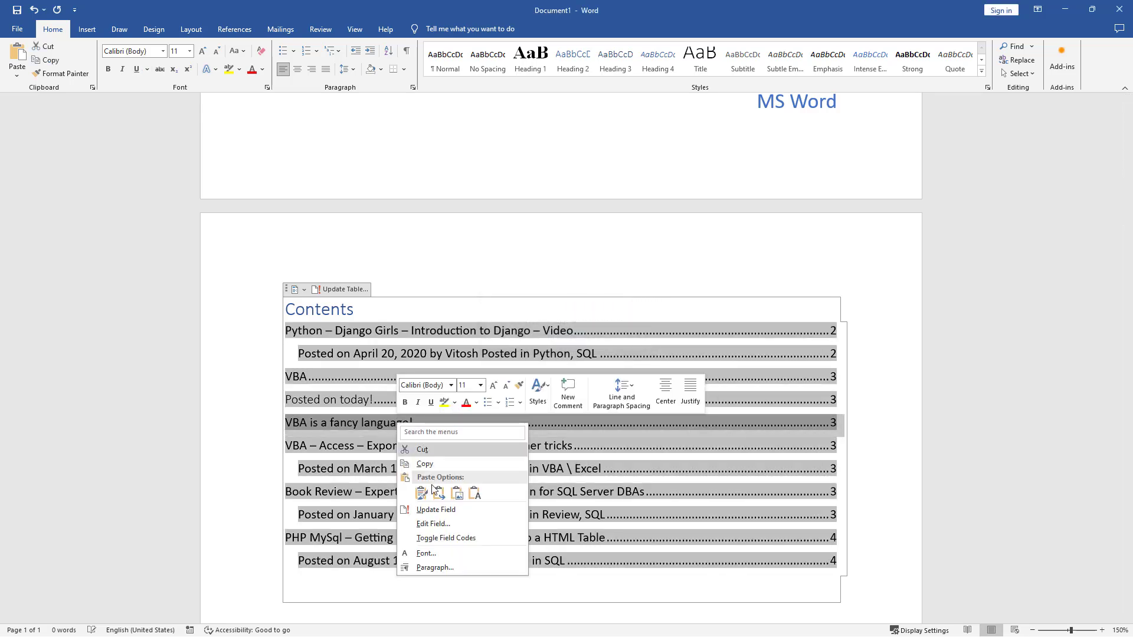
left_click(434, 510)
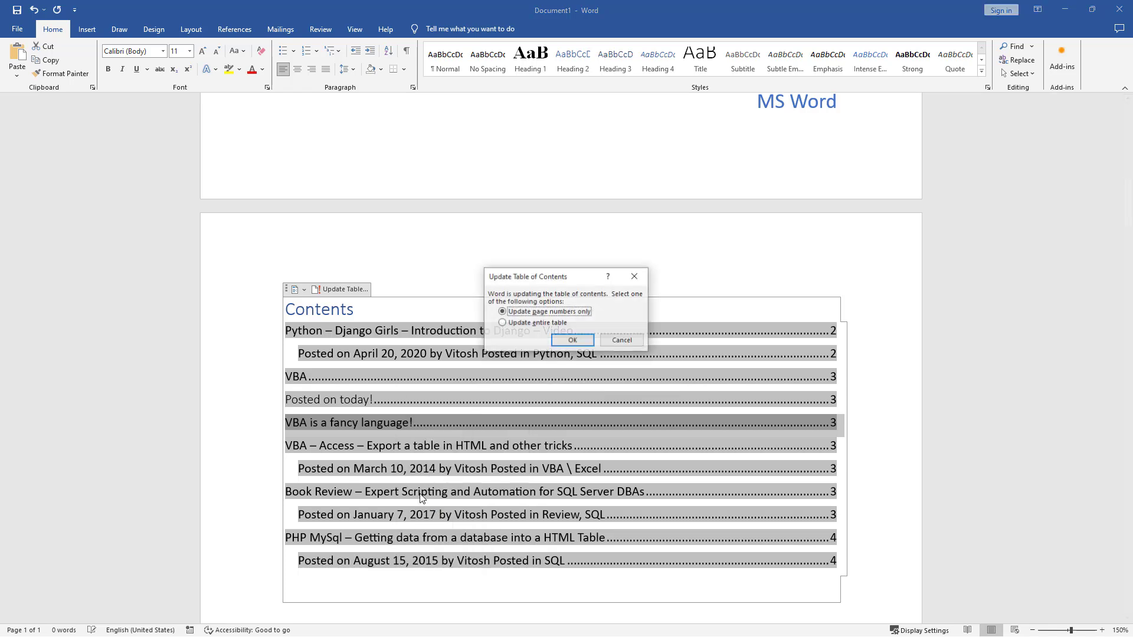
left_click(561, 336)
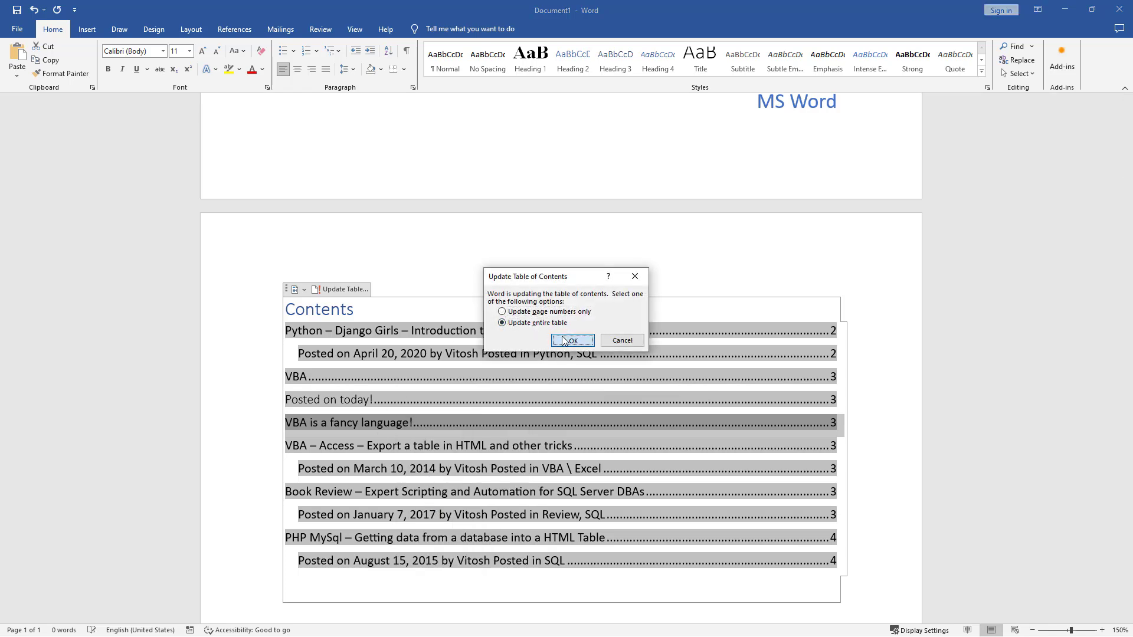
Step: Delete the "VBA is a fancy language!" entry from the table of contents, then update the entire table
double_click(366, 423)
triple_click(346, 428)
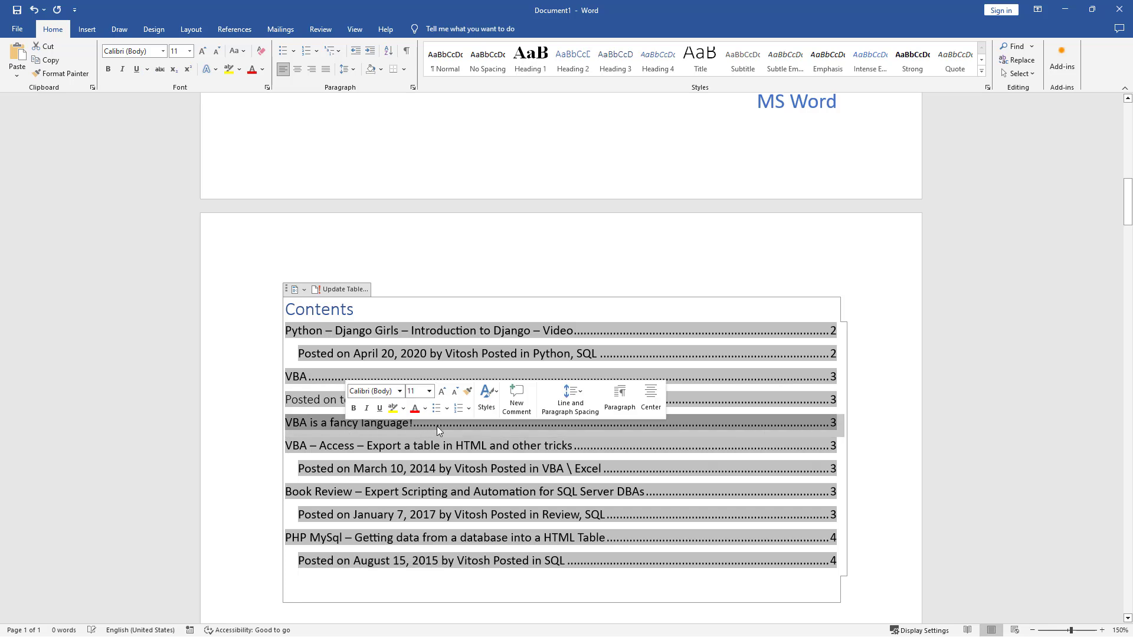
key("Delete")
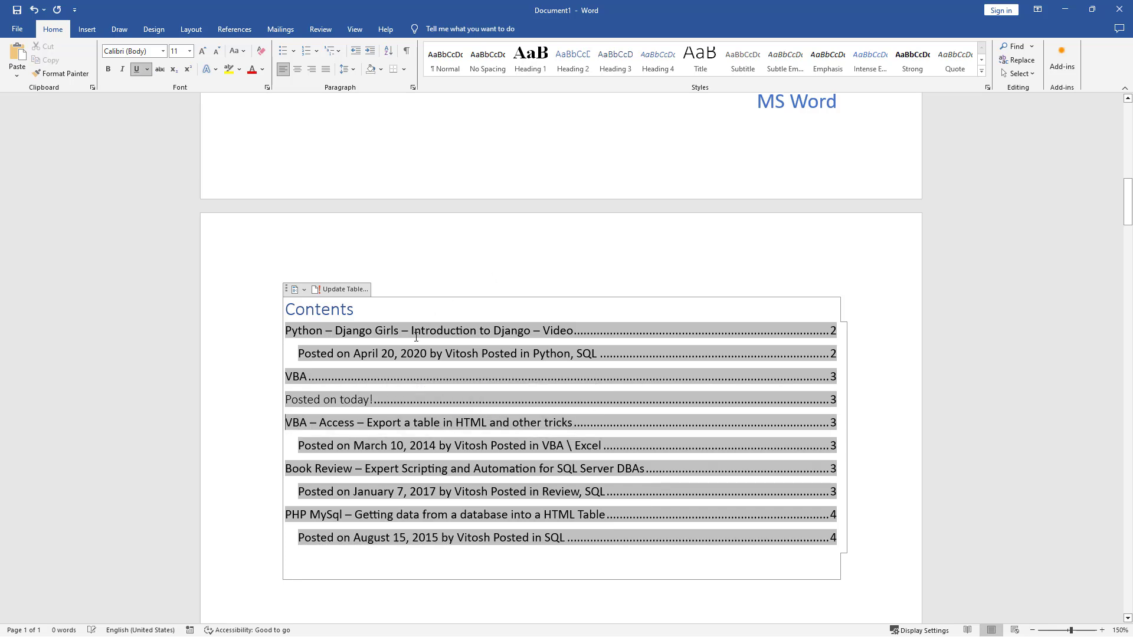
left_click(343, 289)
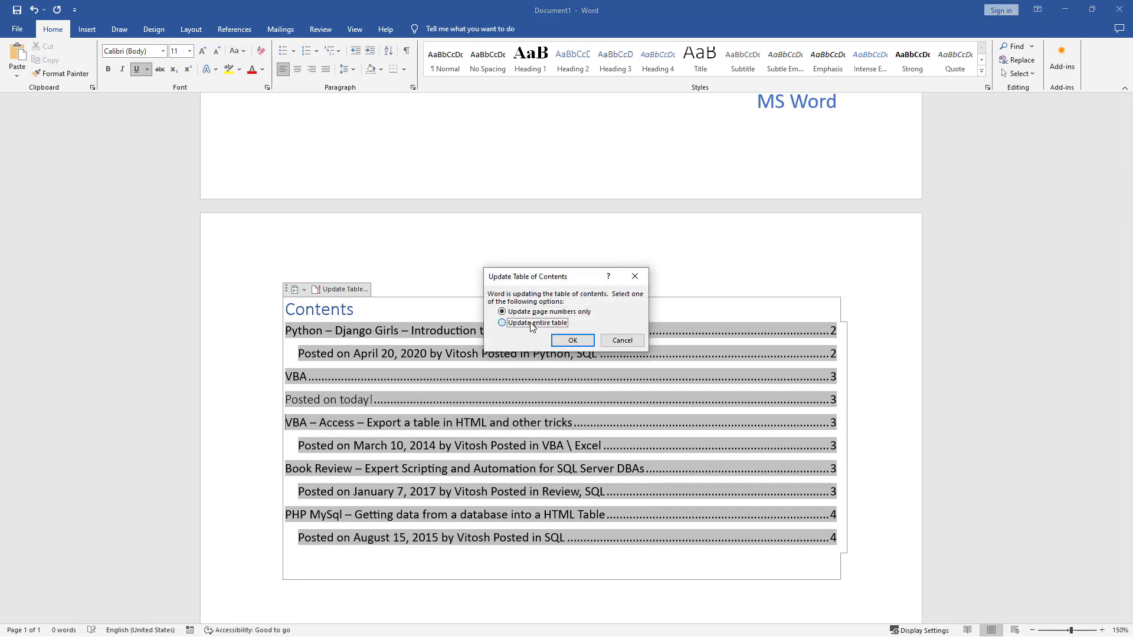
left_click(575, 341)
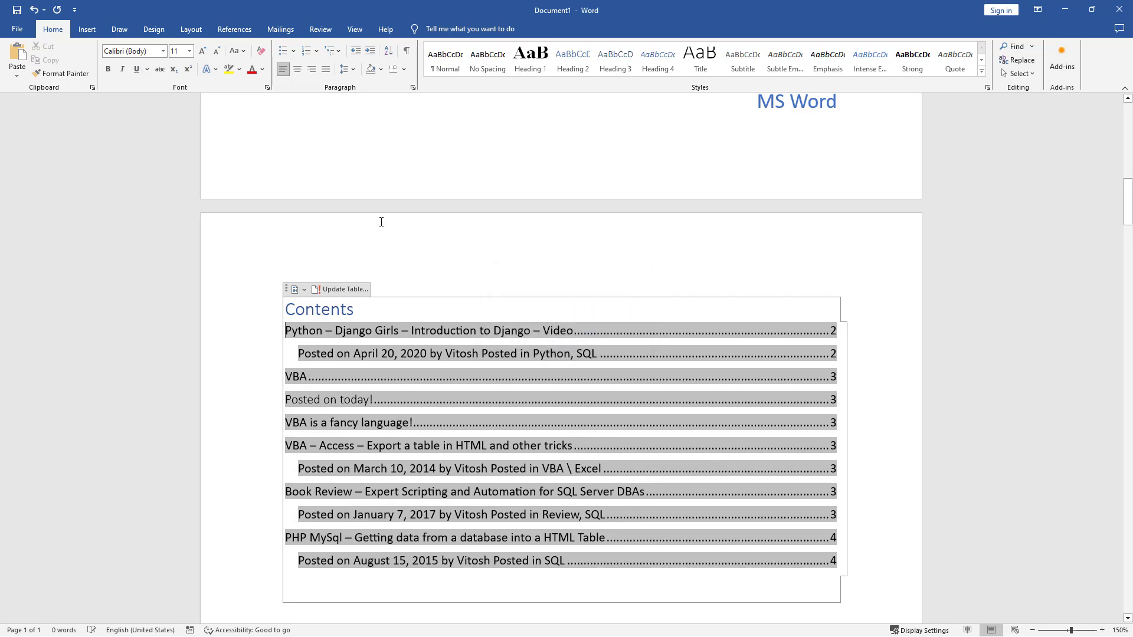
Step: Copy the "VBA – Access" title's formatting onto the "VBA" heading above it
scroll(373, 448, "down", 12)
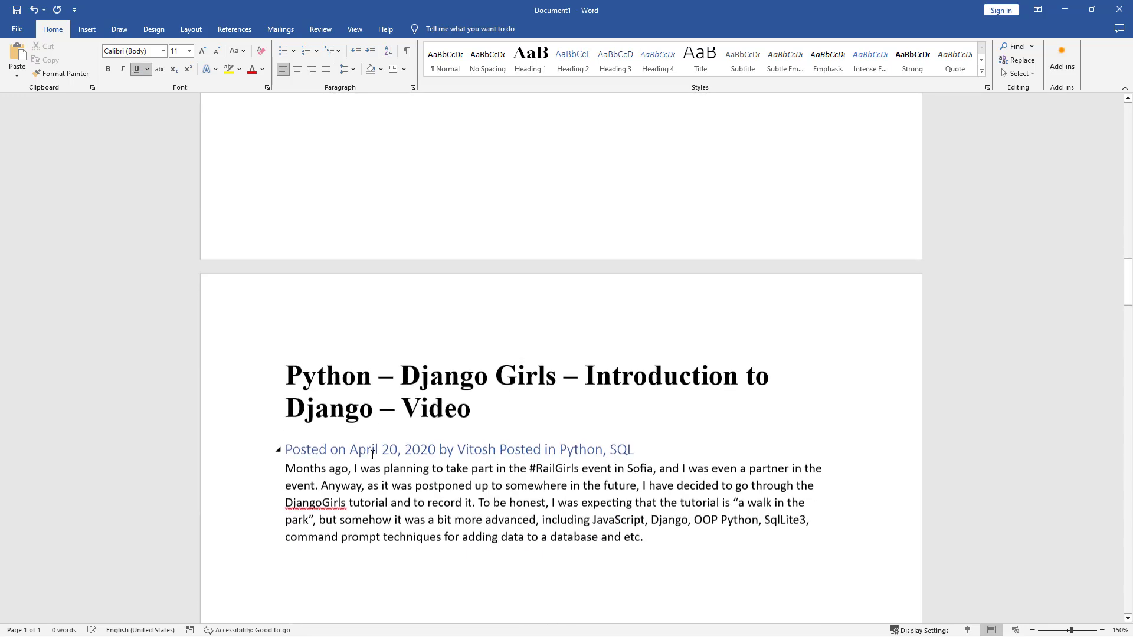
scroll(372, 455, "down", 15)
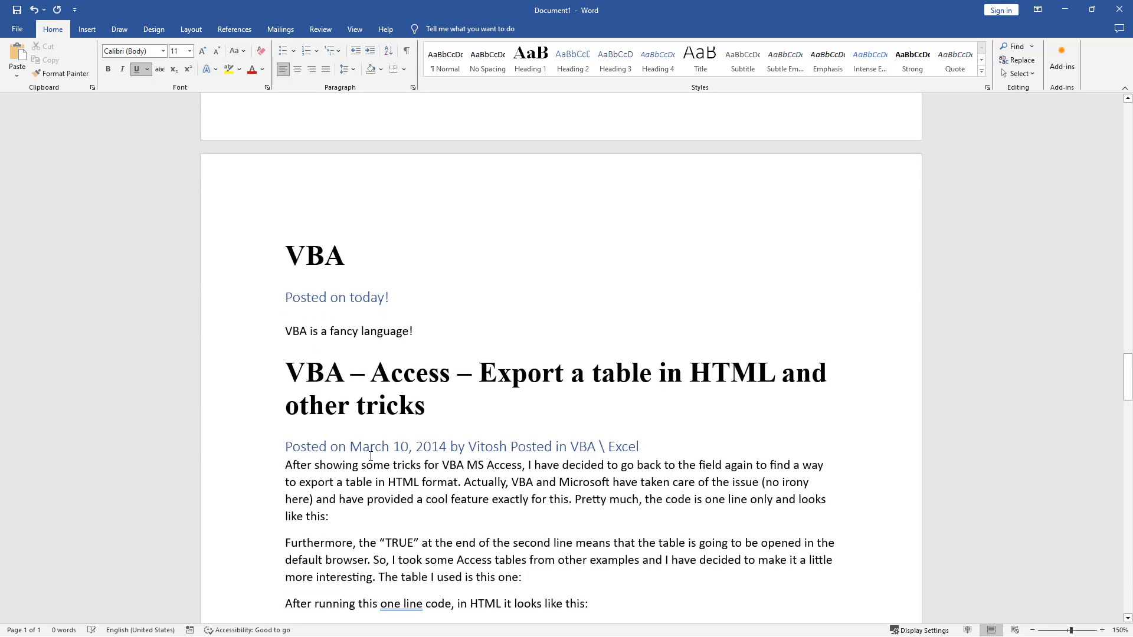
scroll(370, 456, "down", 1)
mouse_move(289, 330)
left_mouse_down()
mouse_move(382, 331)
mouse_move(440, 367)
left_mouse_up()
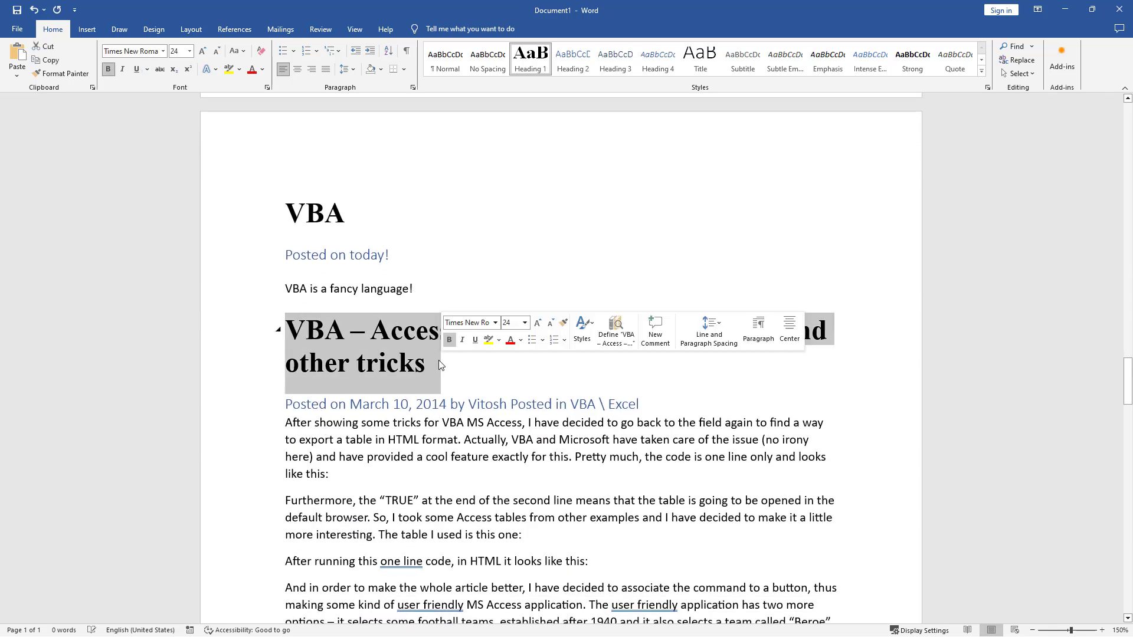
left_click(60, 73)
left_click_drag(354, 207, 286, 212)
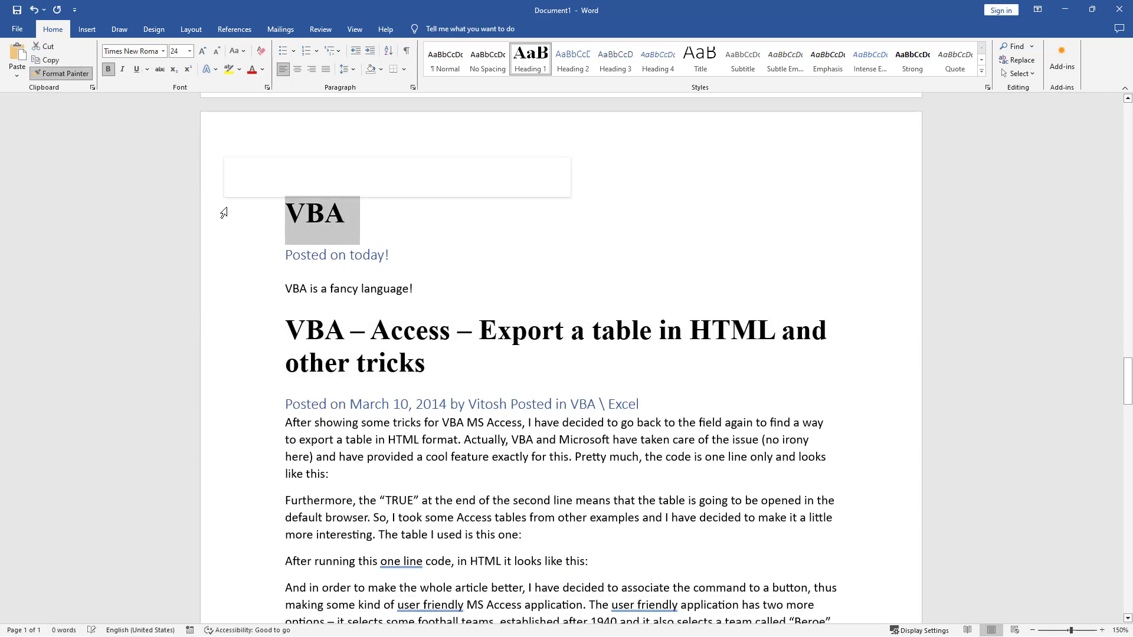
Step: Apply the Heading 2 style to "Posted on today!", matching the post line of the "VBA – Access" article
triple_click(339, 404)
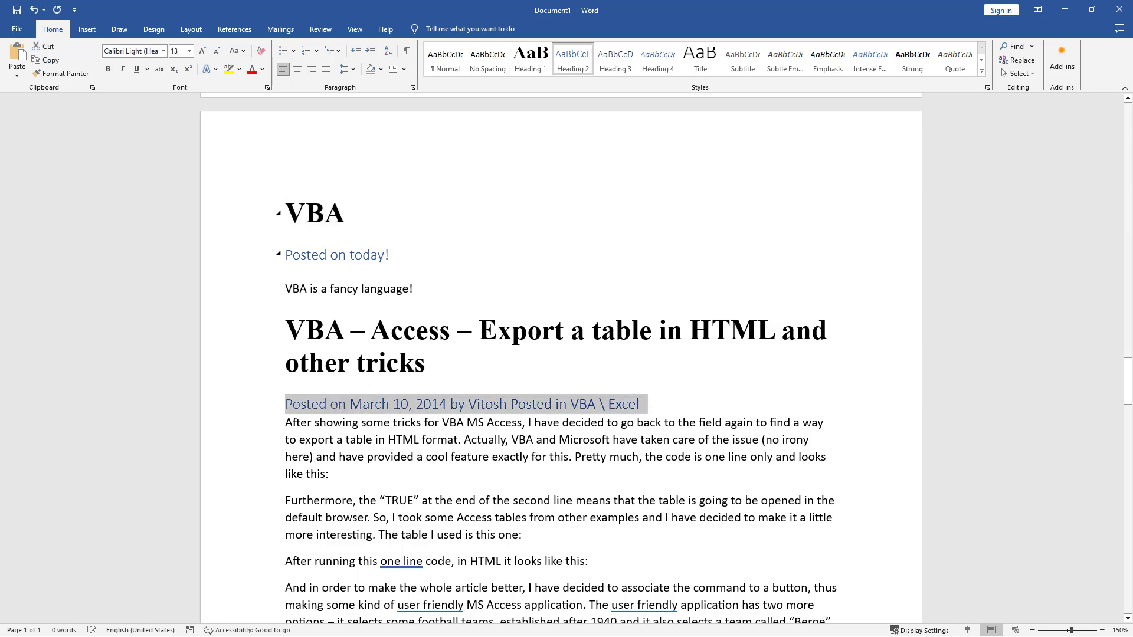
left_click(306, 214)
left_click(327, 255)
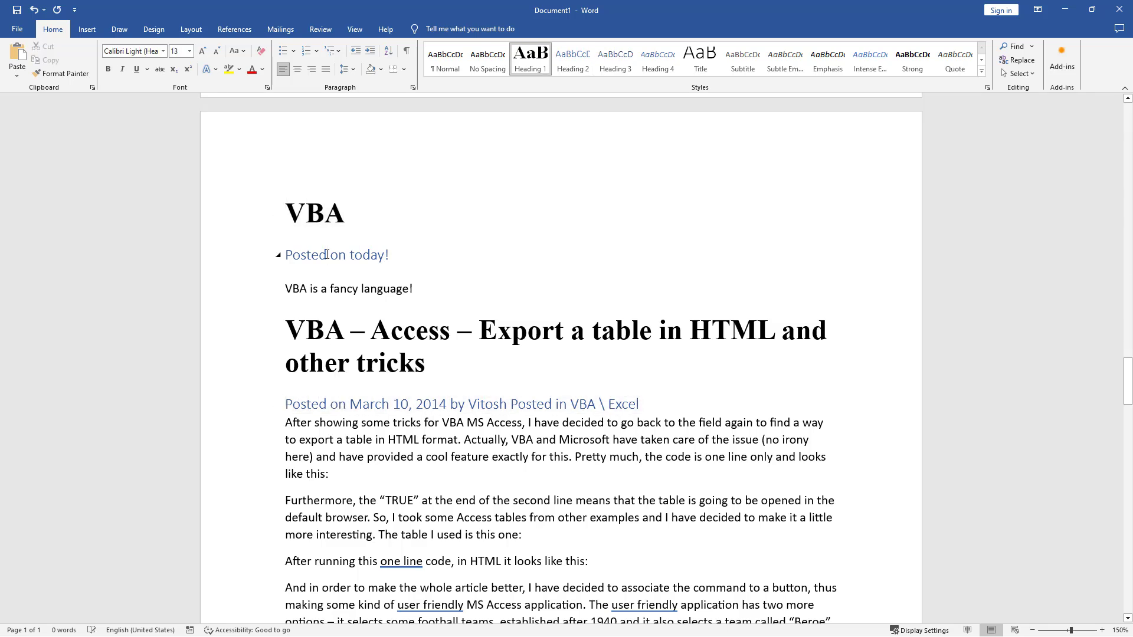
triple_click(327, 255)
left_click(573, 59)
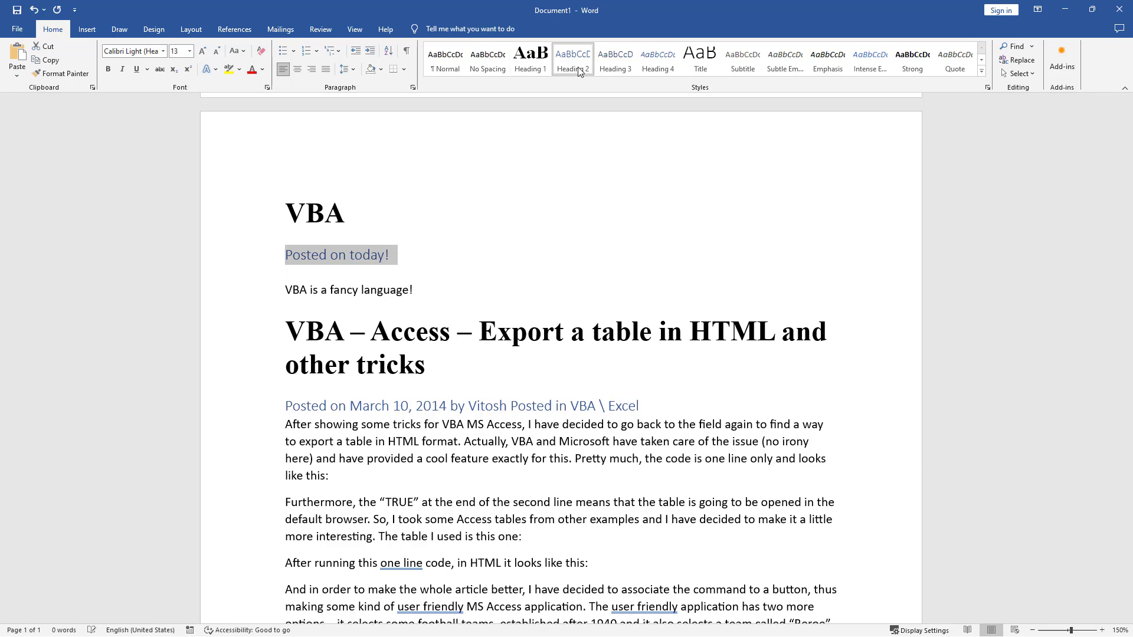
Step: Apply the Normal style to the line "VBA is a fancy language!", matching the body text below
double_click(340, 290)
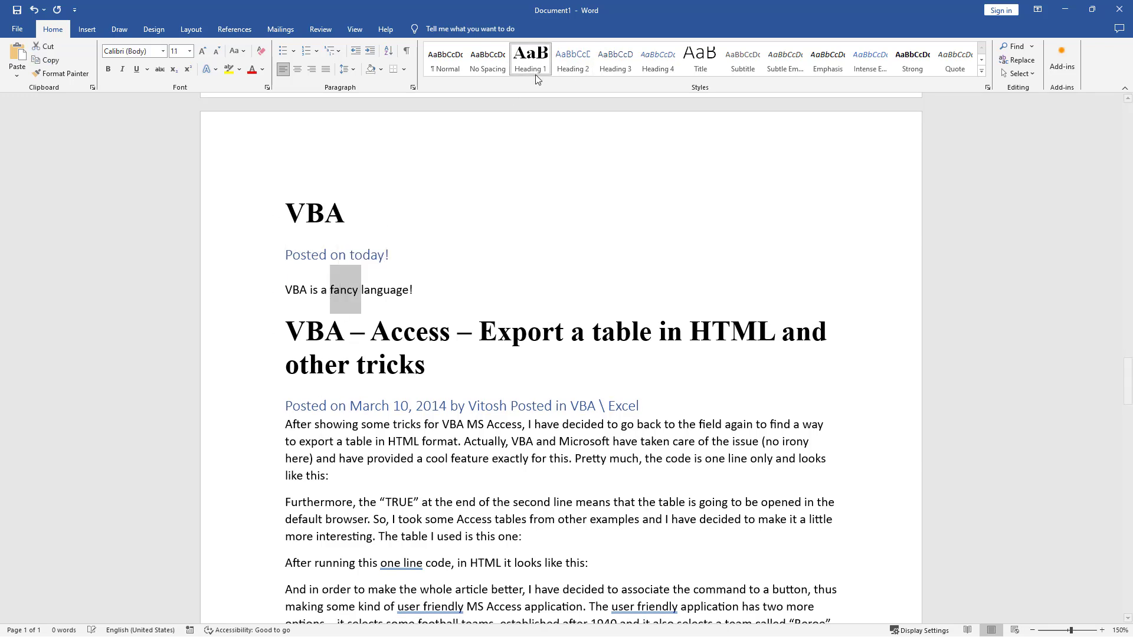
left_click(334, 435)
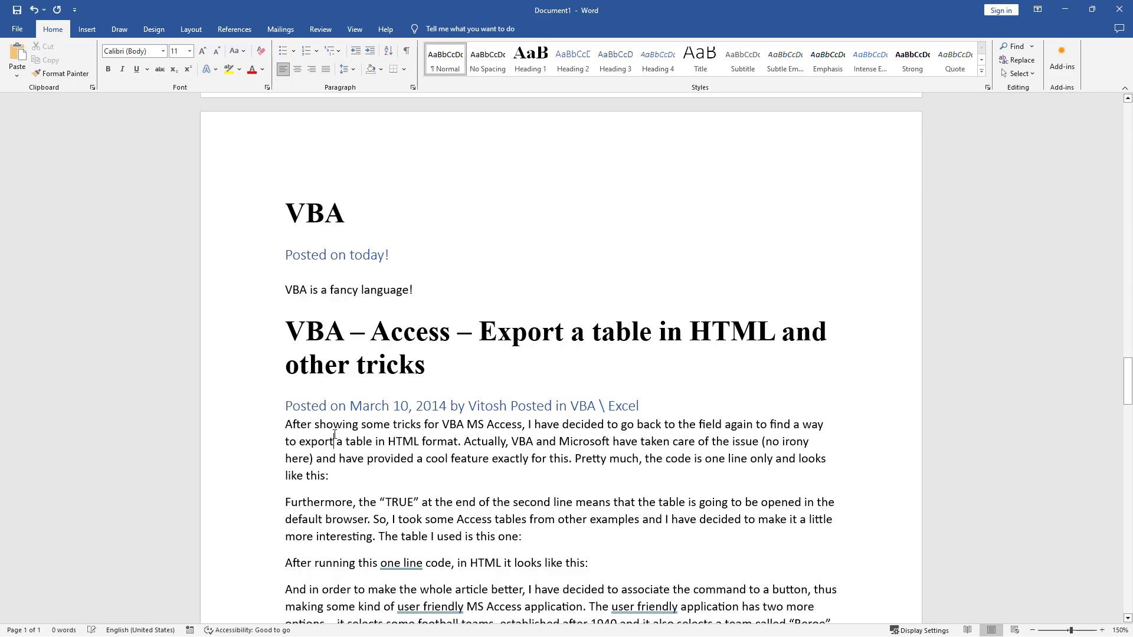
triple_click(320, 278)
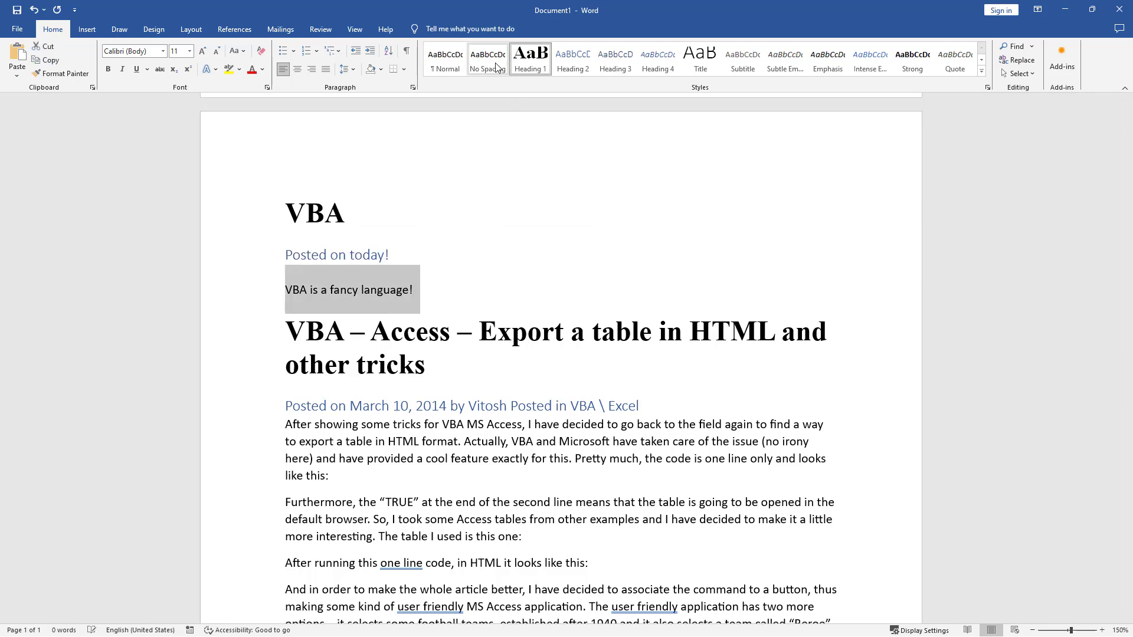
left_click(459, 62)
left_click(448, 284)
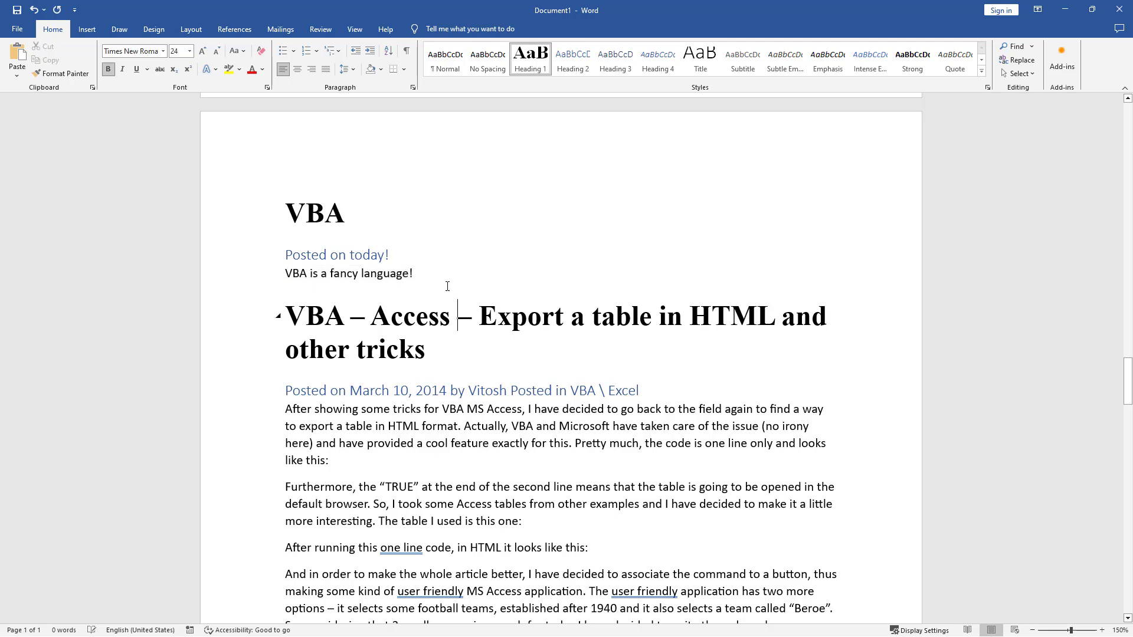
Step: Update the entire table of contents to reflect the restyled headings of the "VBA" article
scroll(449, 285, "up", 15)
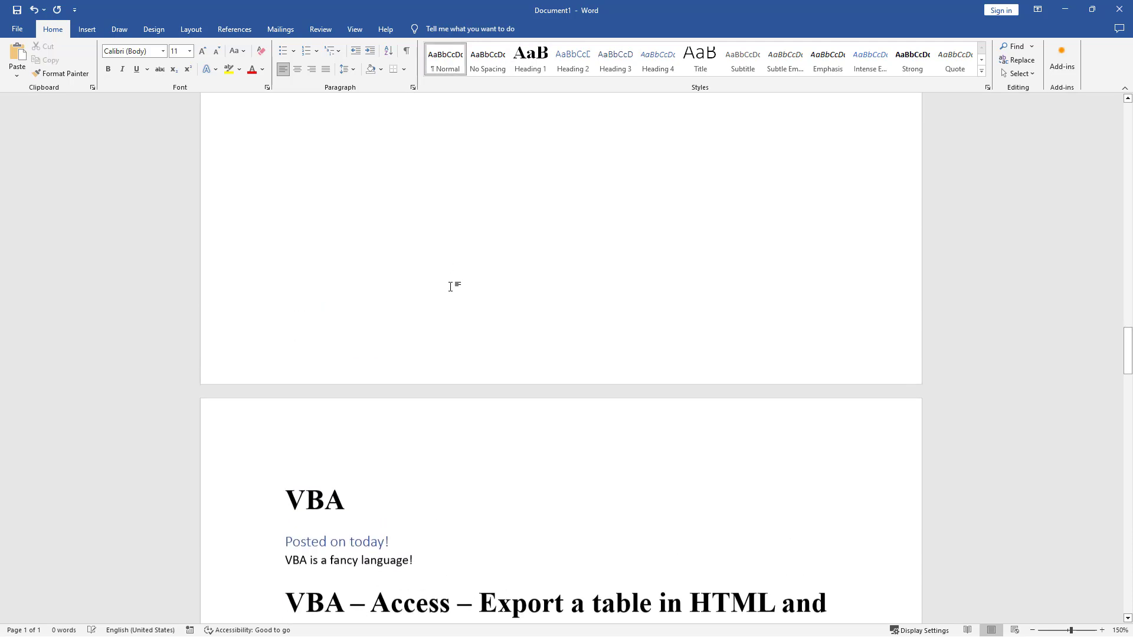
scroll(450, 287, "up", 10)
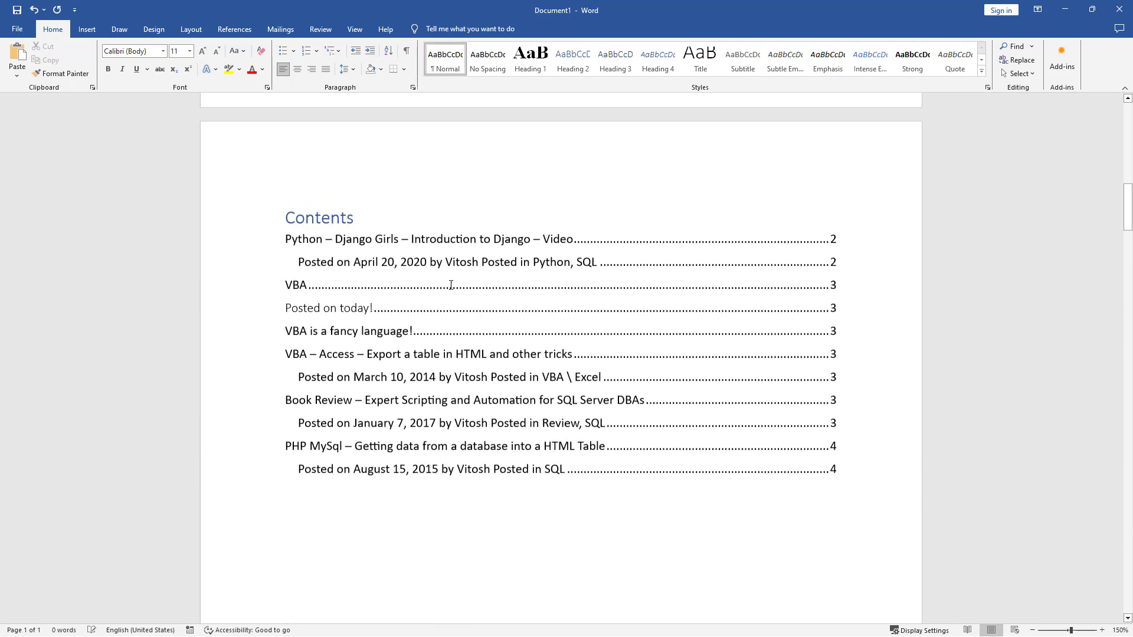
left_click(451, 332)
left_click(340, 248)
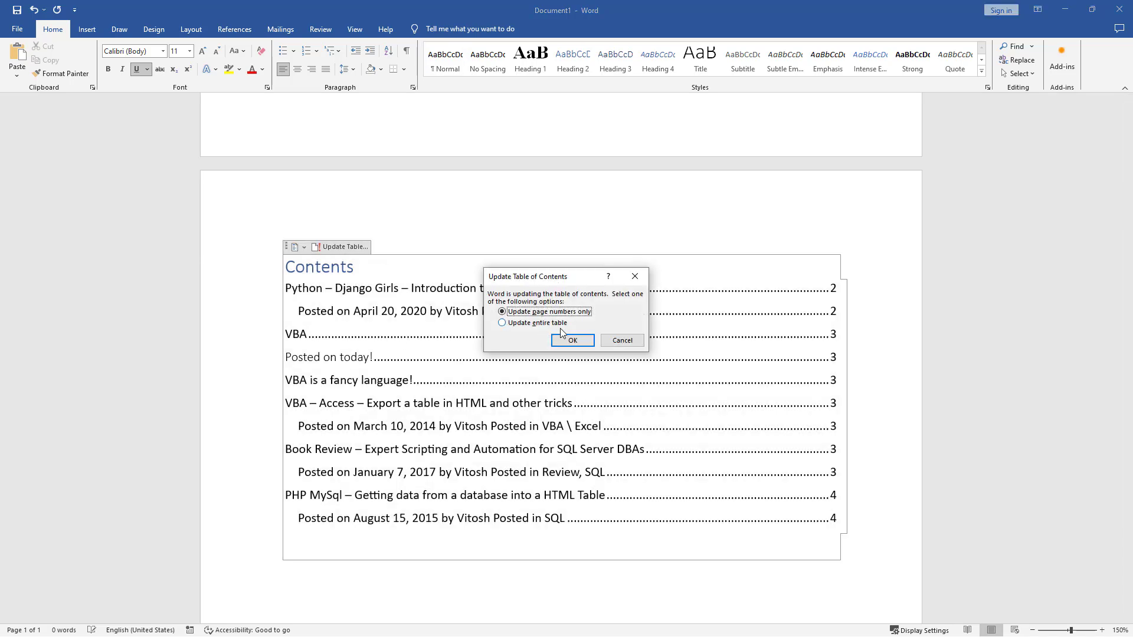
left_click(571, 341)
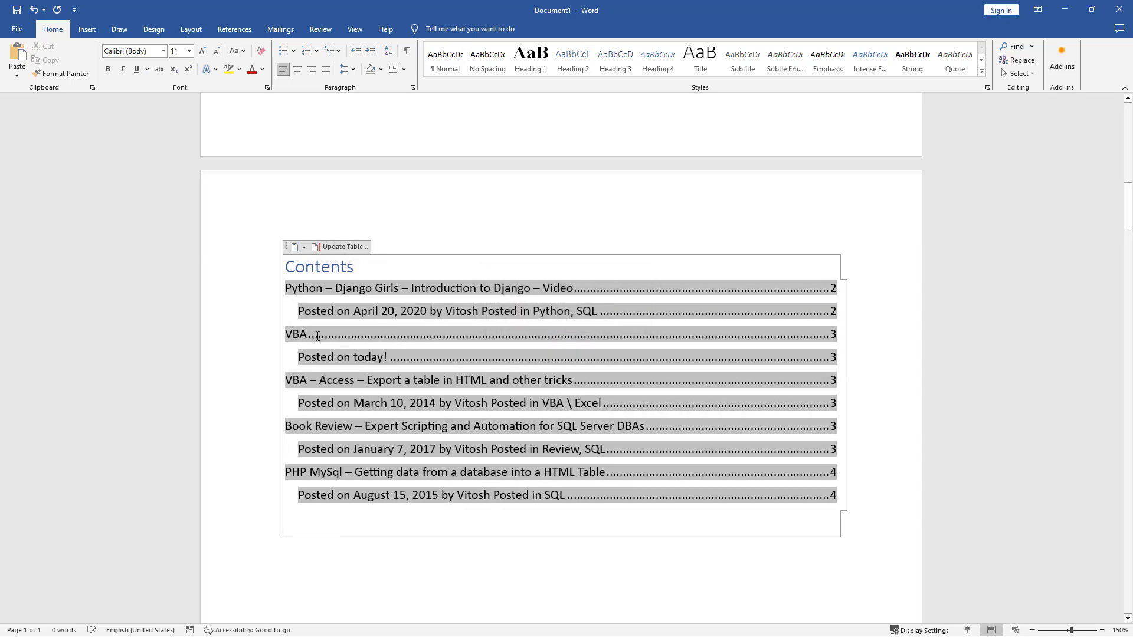
Step: Follow the "Book Review" contents entry to its article and insert "Again" after "Book Review" in the heading
left_click(331, 435)
left_click(348, 435, "ctrl")
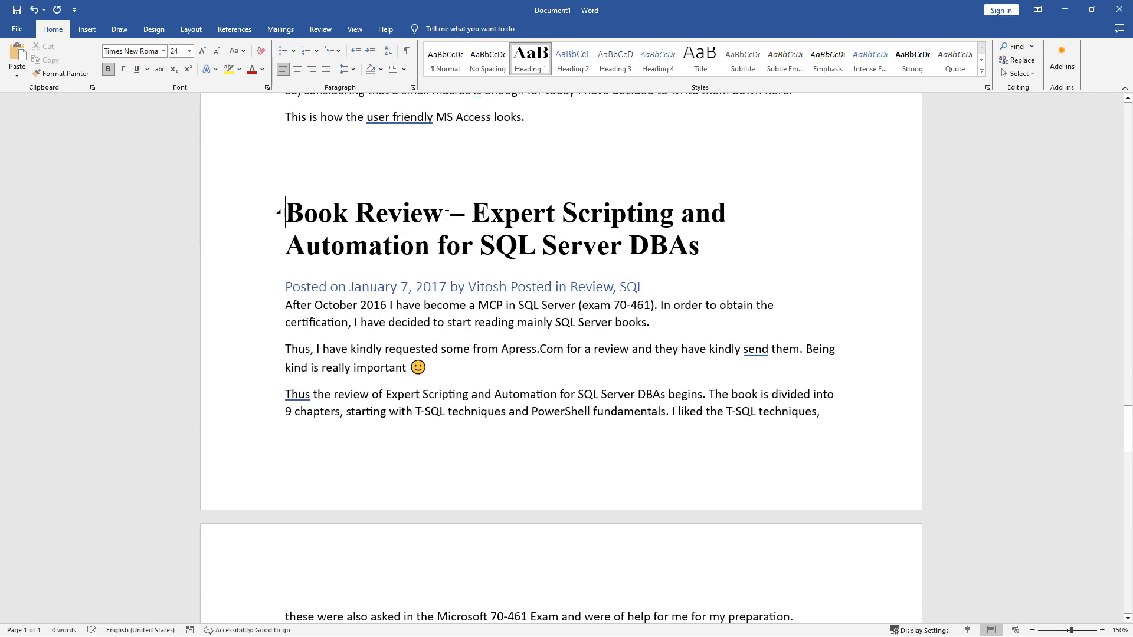
type("Again")
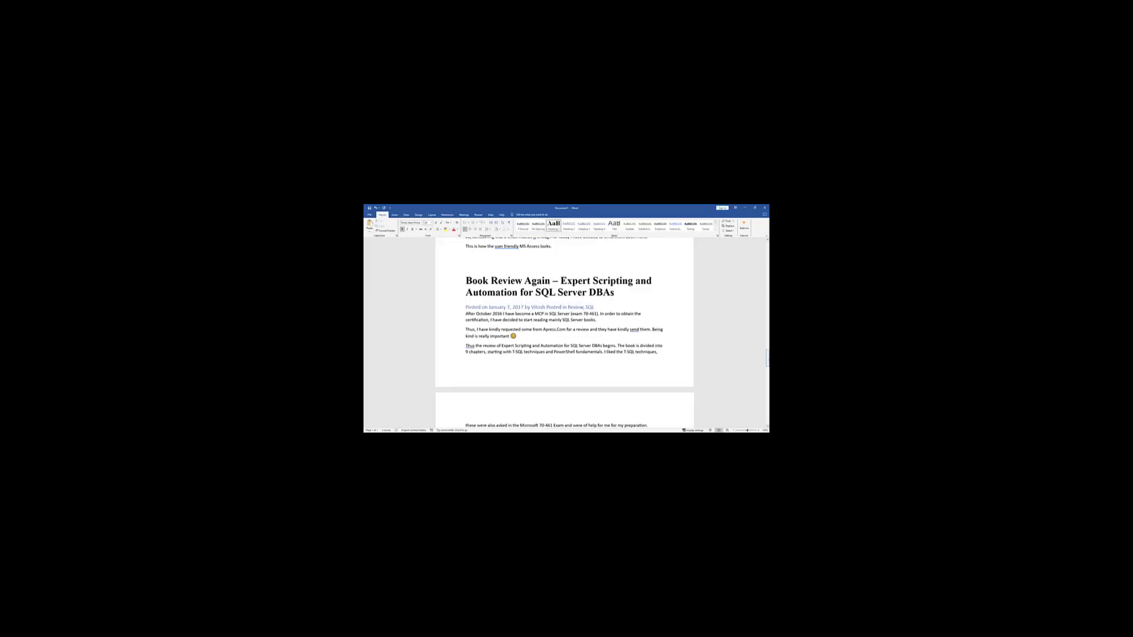
Step: Update the entire table of contents to include the reworded "Book Review Again" heading
scroll(495, 347, "up", 10)
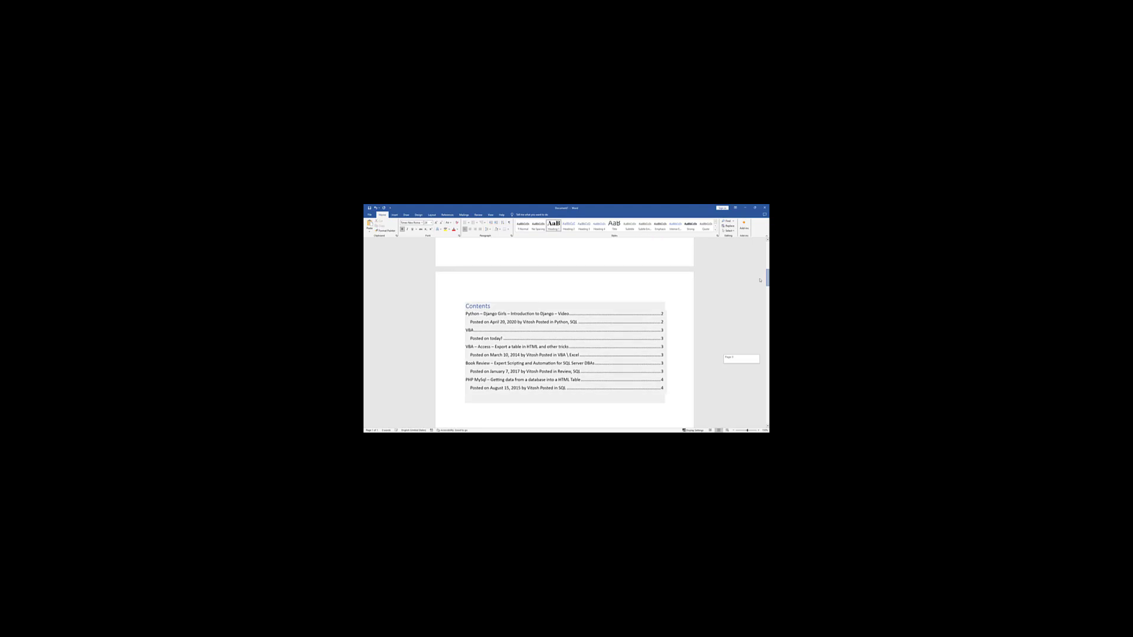
left_click(495, 347)
left_click(485, 299)
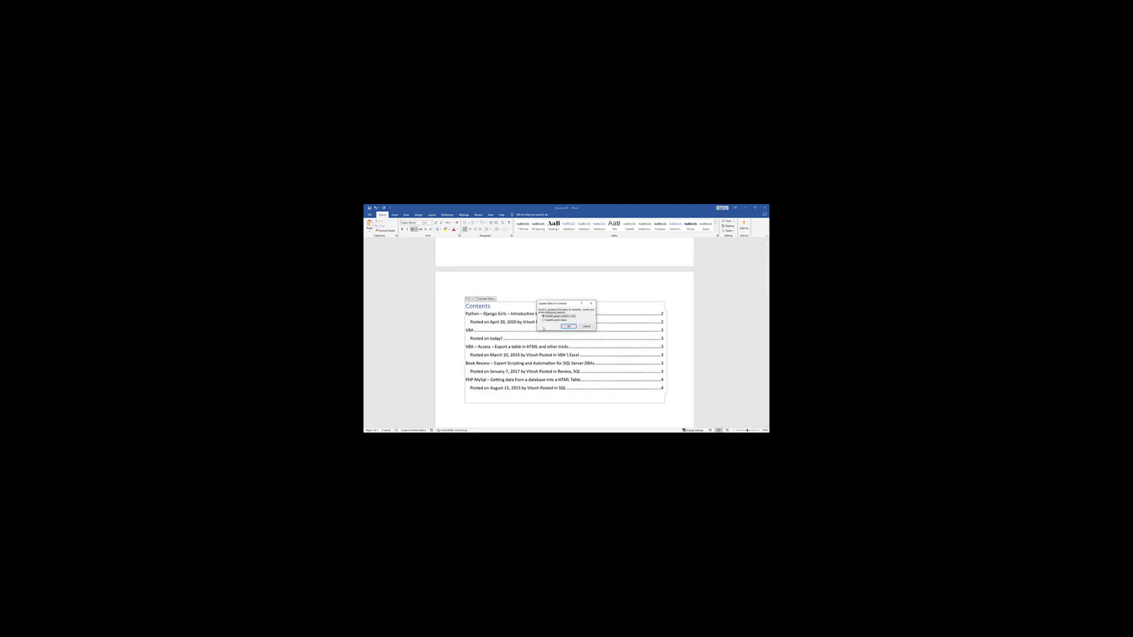
left_click(569, 327)
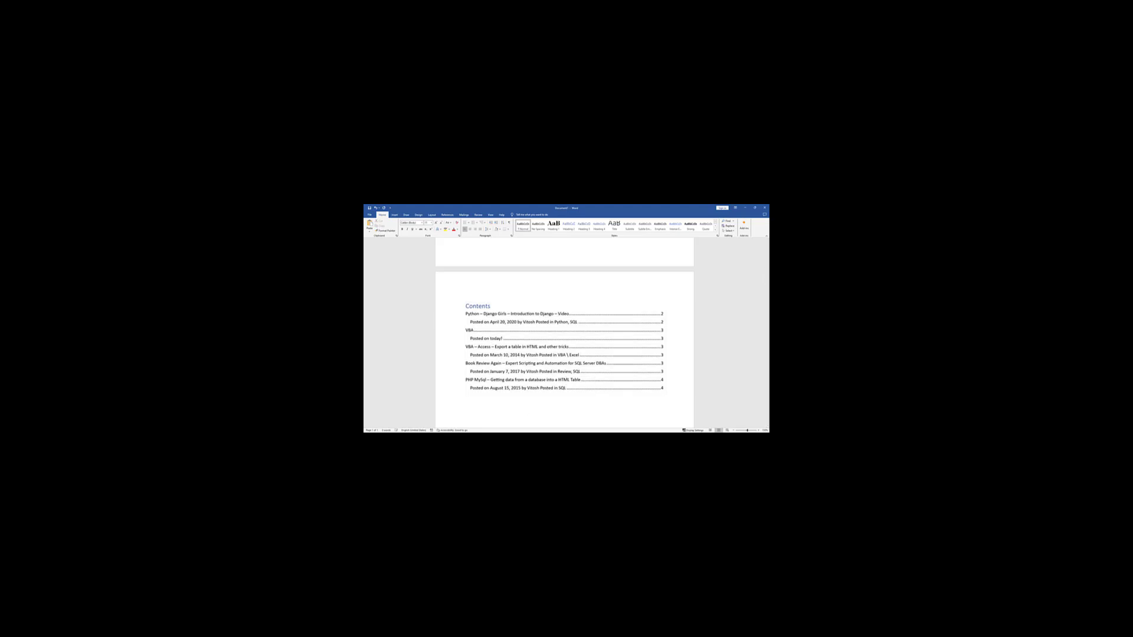
scroll(614, 374, "up", 5)
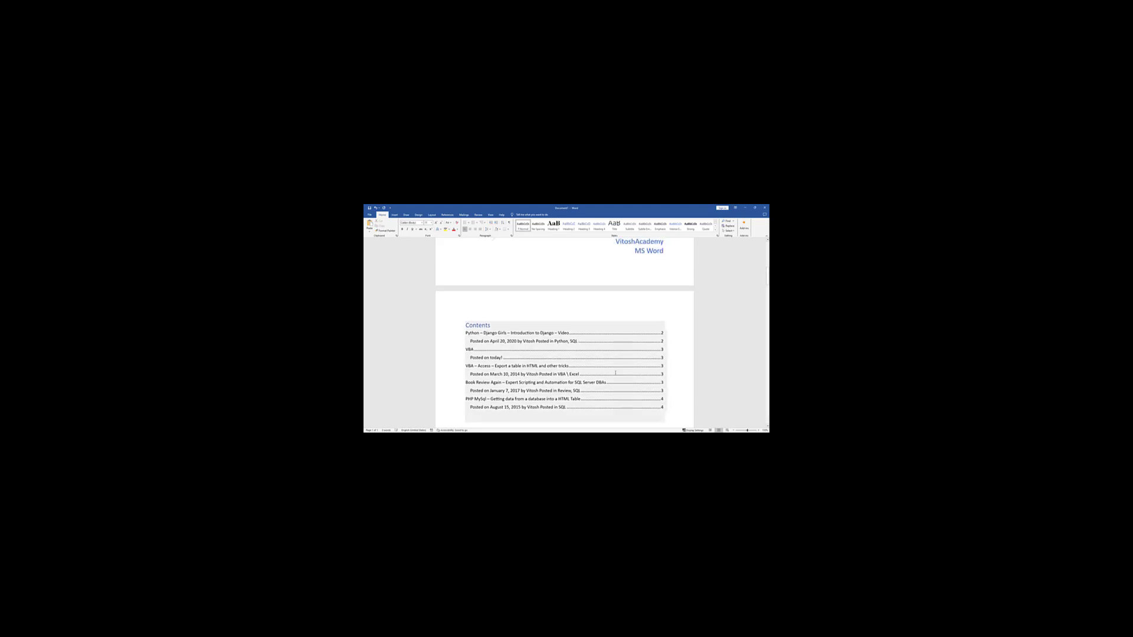
scroll(612, 374, "up", 5)
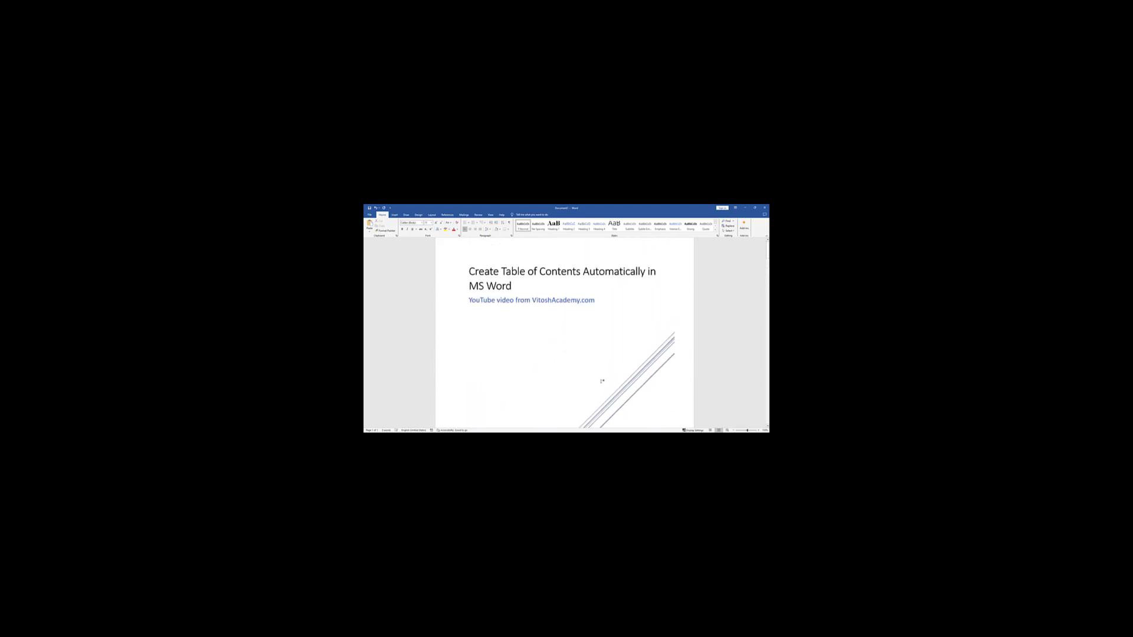